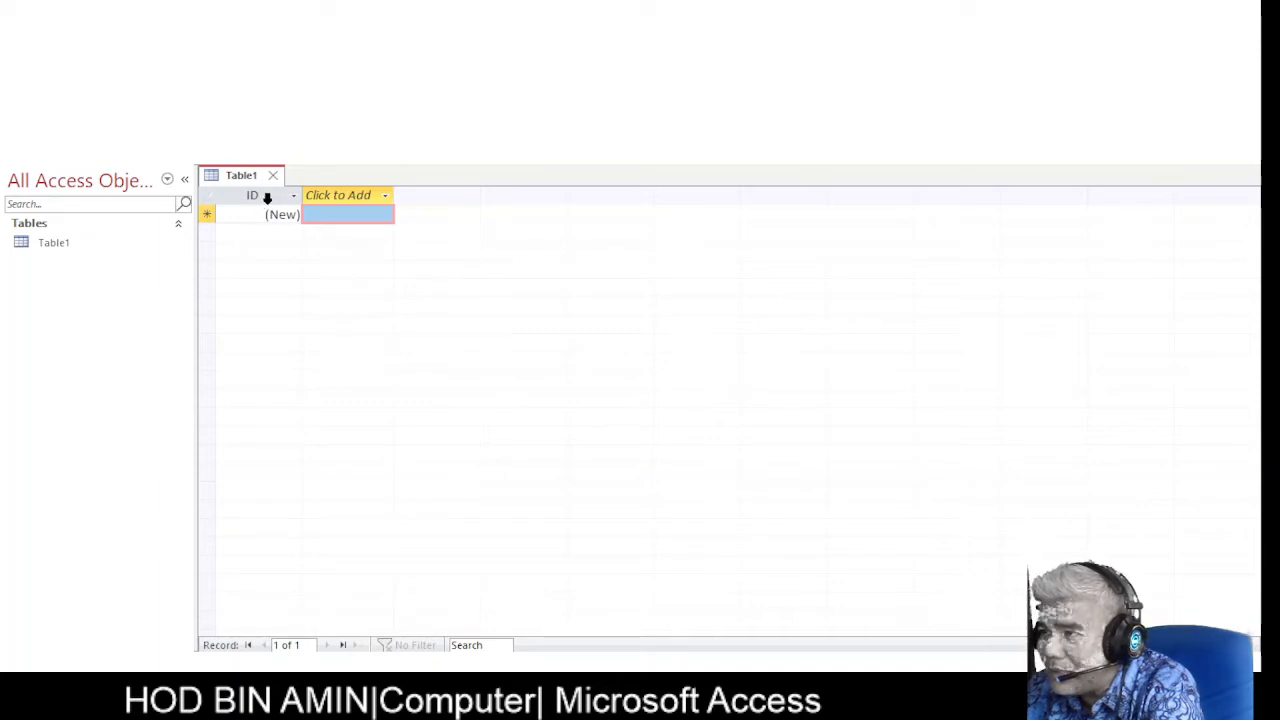
# Rename the ID field of Table1 as Business Analyst Number.
pyautogui.click(273, 192)
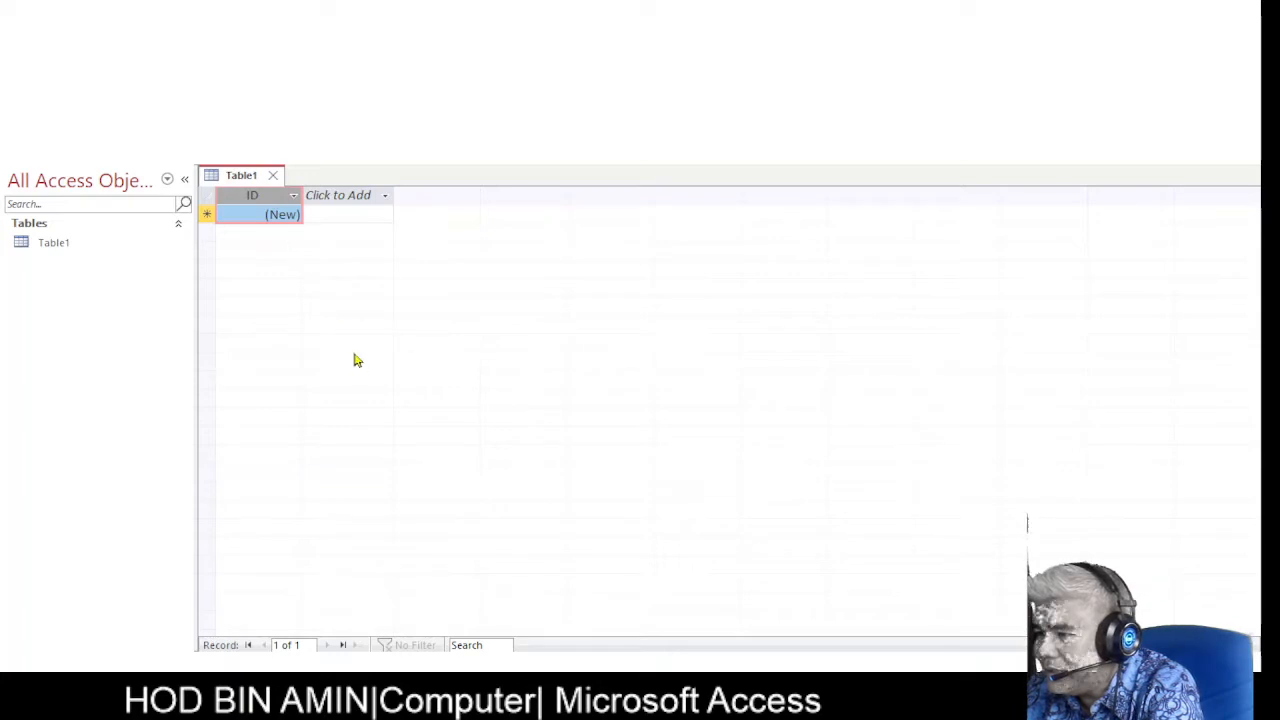
pyautogui.click(368, 561)
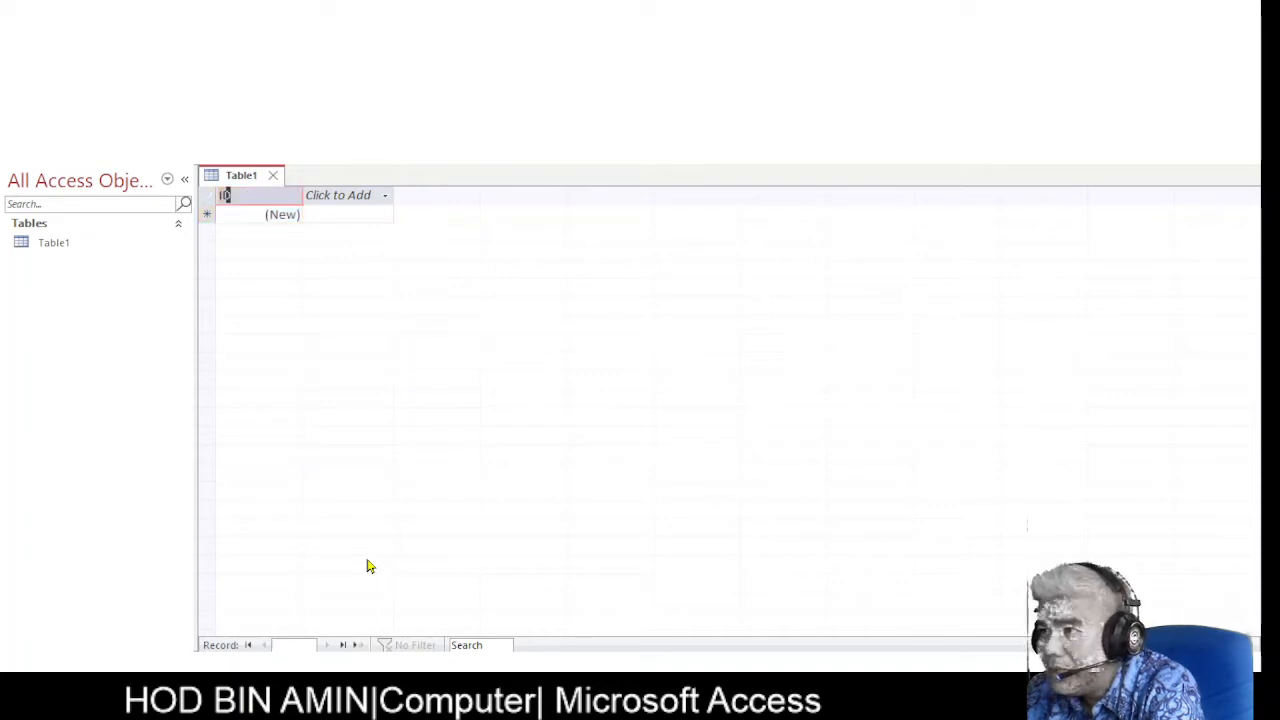
pyautogui.write('B')
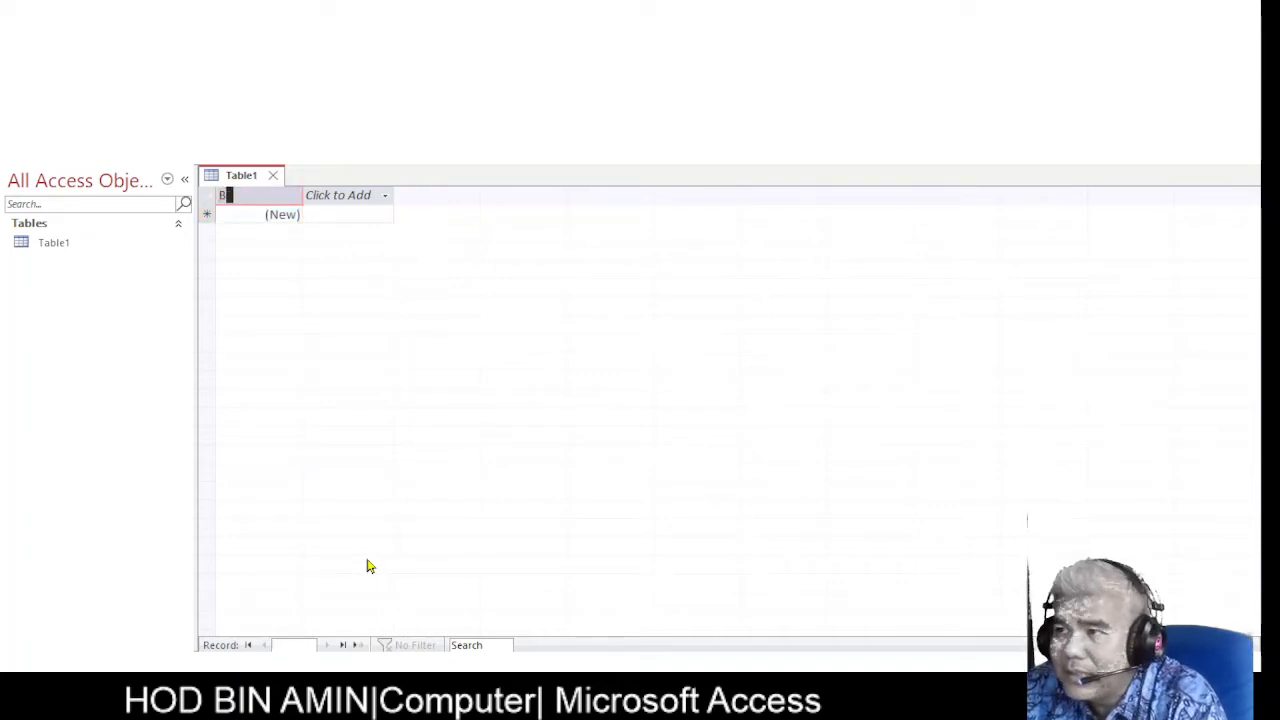
pyautogui.write('usiness')
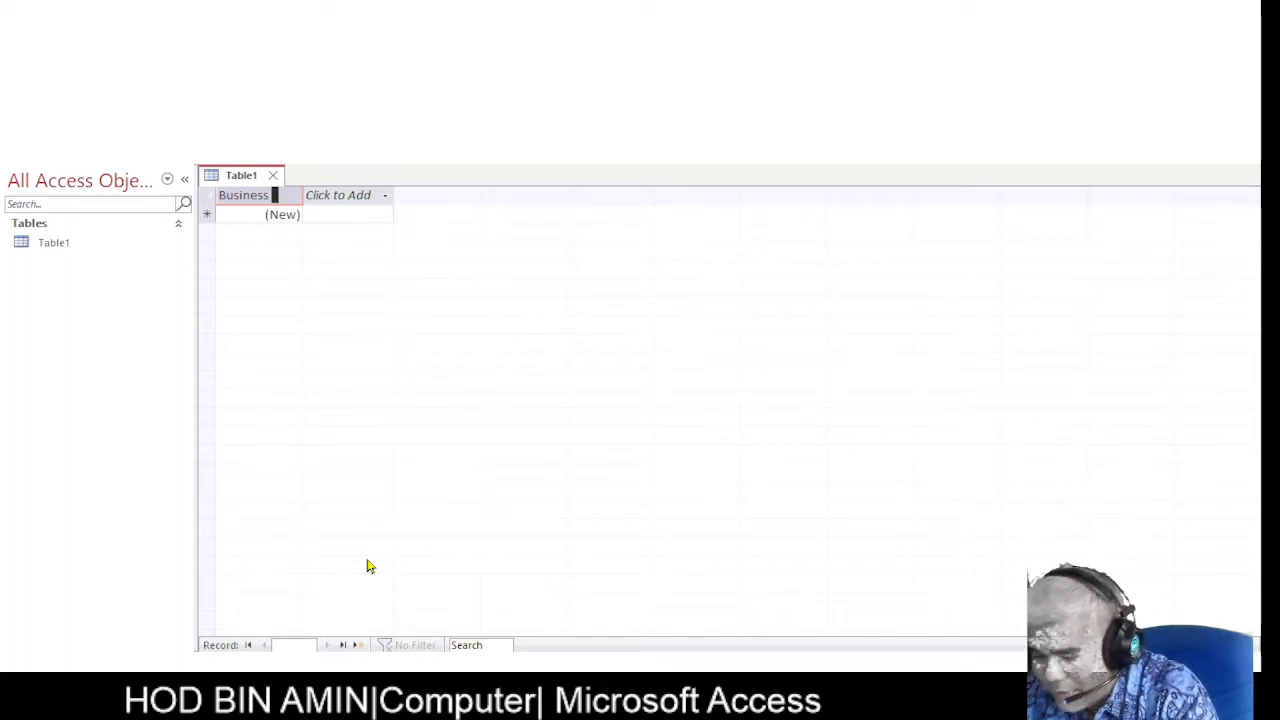
pyautogui.write(' Analyst')
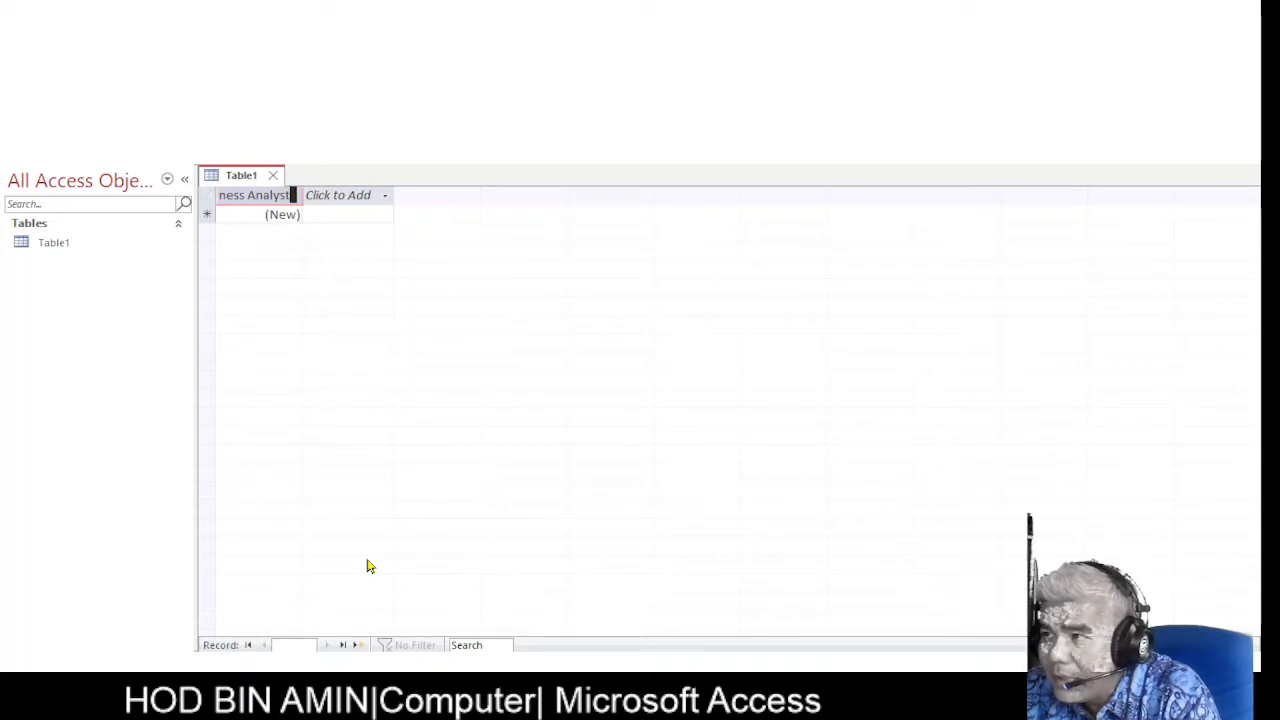
pyautogui.write(' Number')
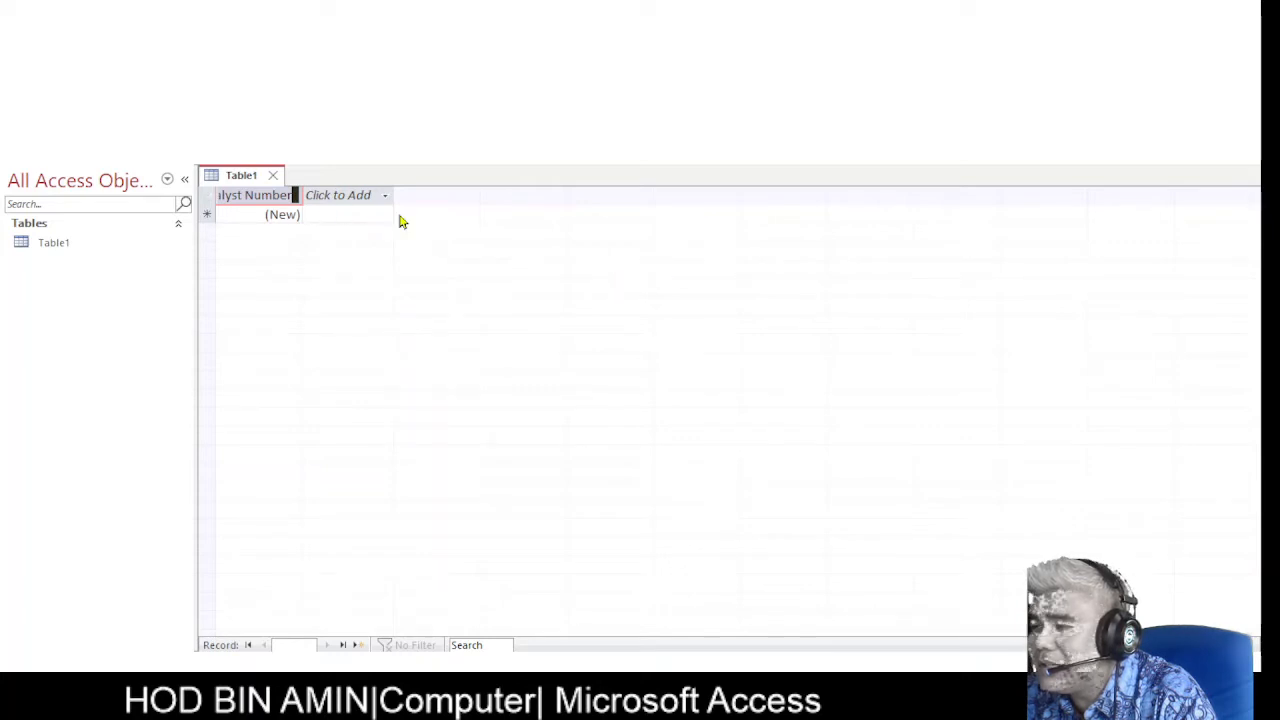
pyautogui.click(499, 413)
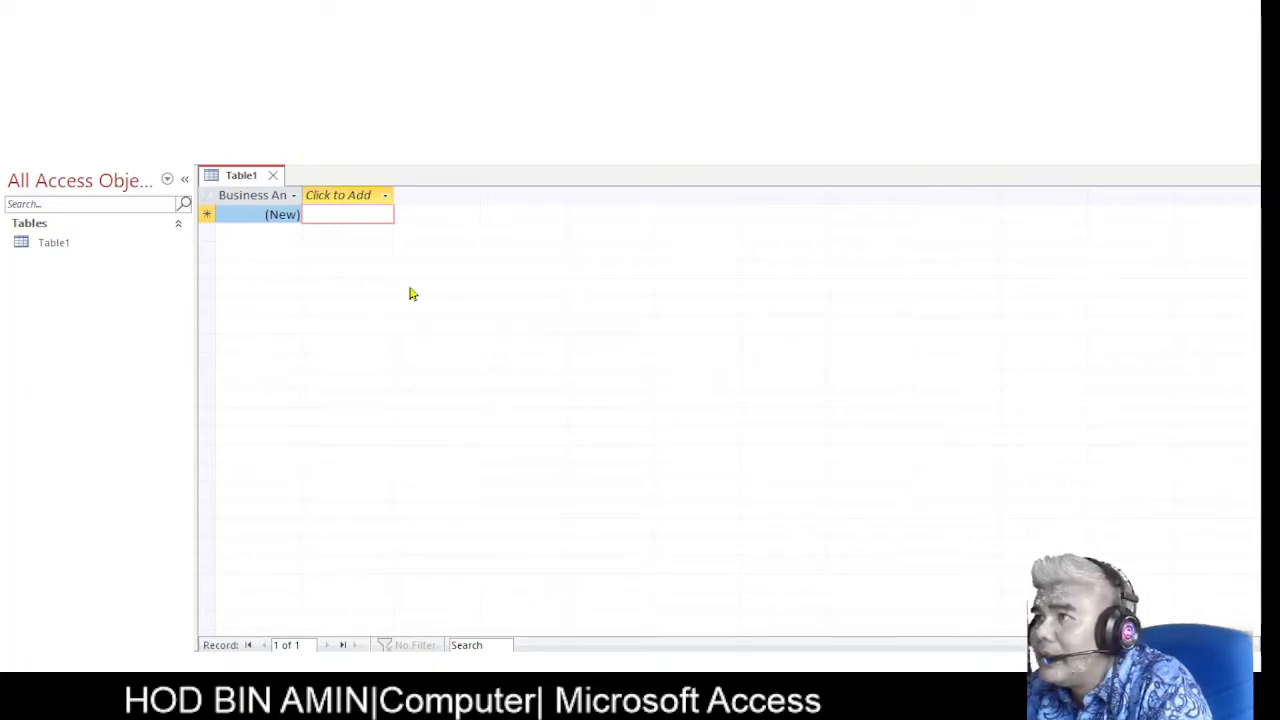
# Examine the data type options available for the Business Analyst Number field.
pyautogui.click(270, 216)
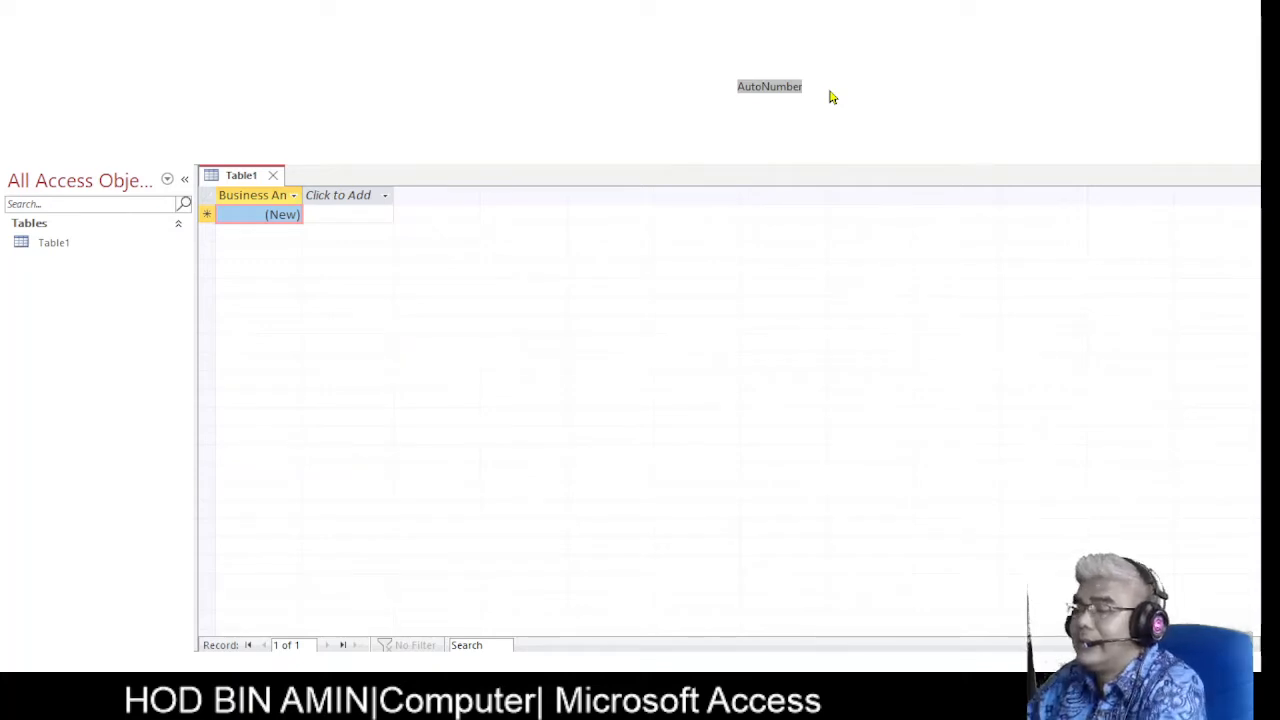
pyautogui.click(740, 87)
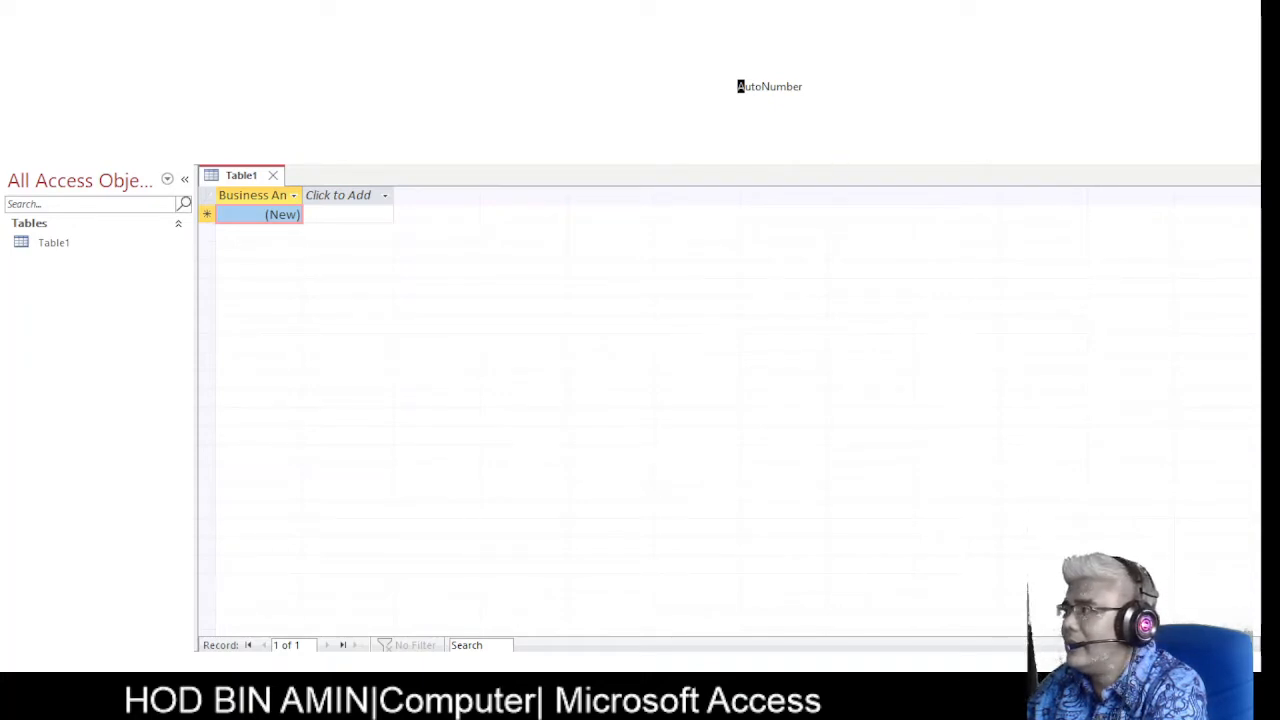
pyautogui.click(832, 93)
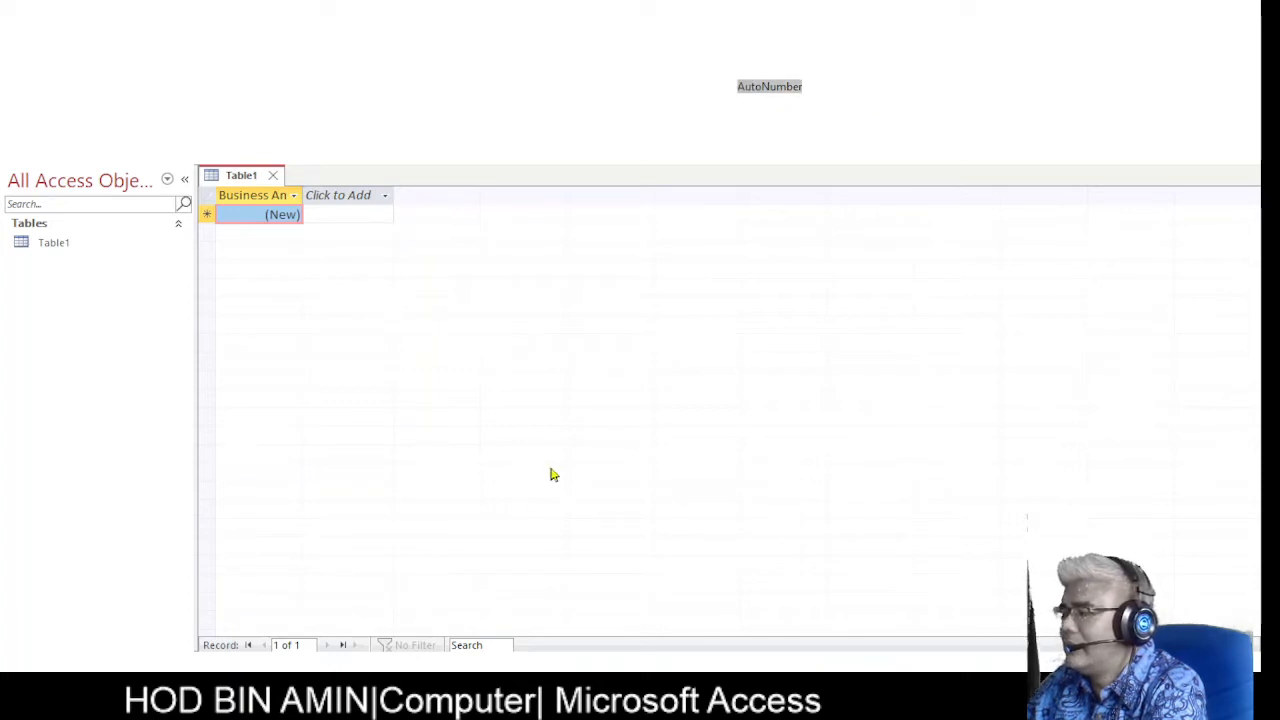
pyautogui.moveTo(738, 87); pyautogui.dragTo(744, 87)
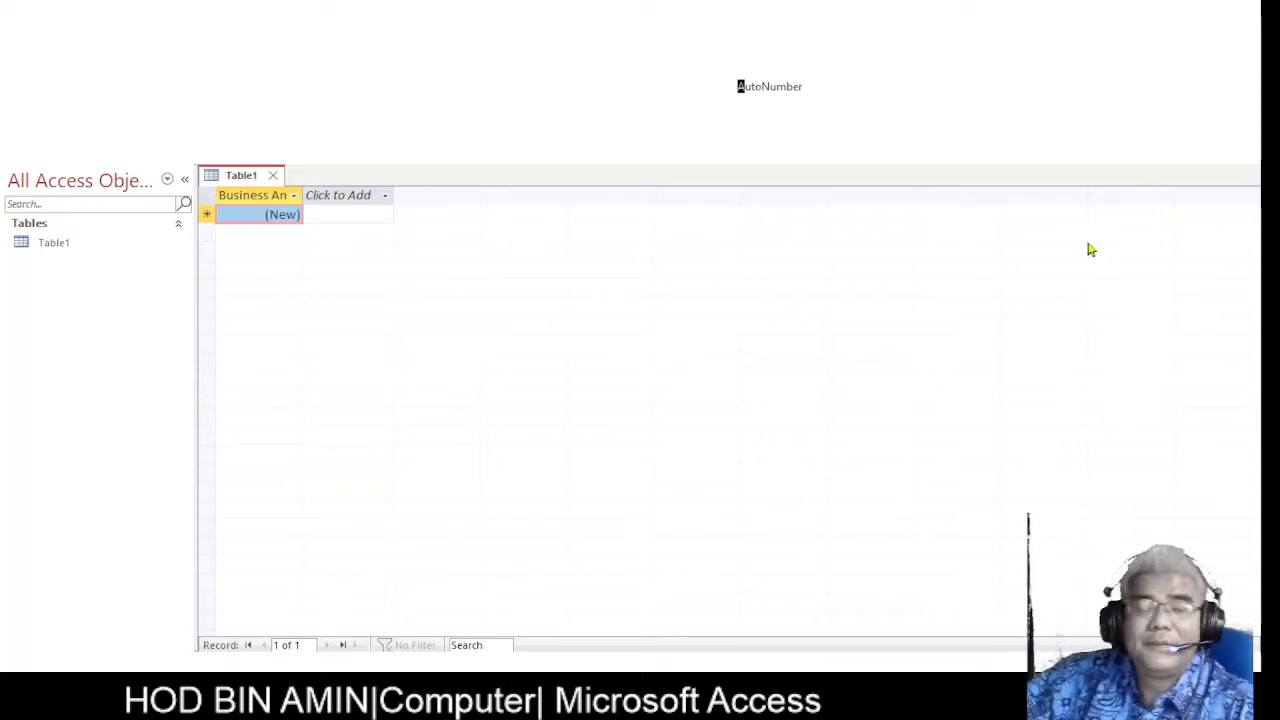
pyautogui.click(829, 97)
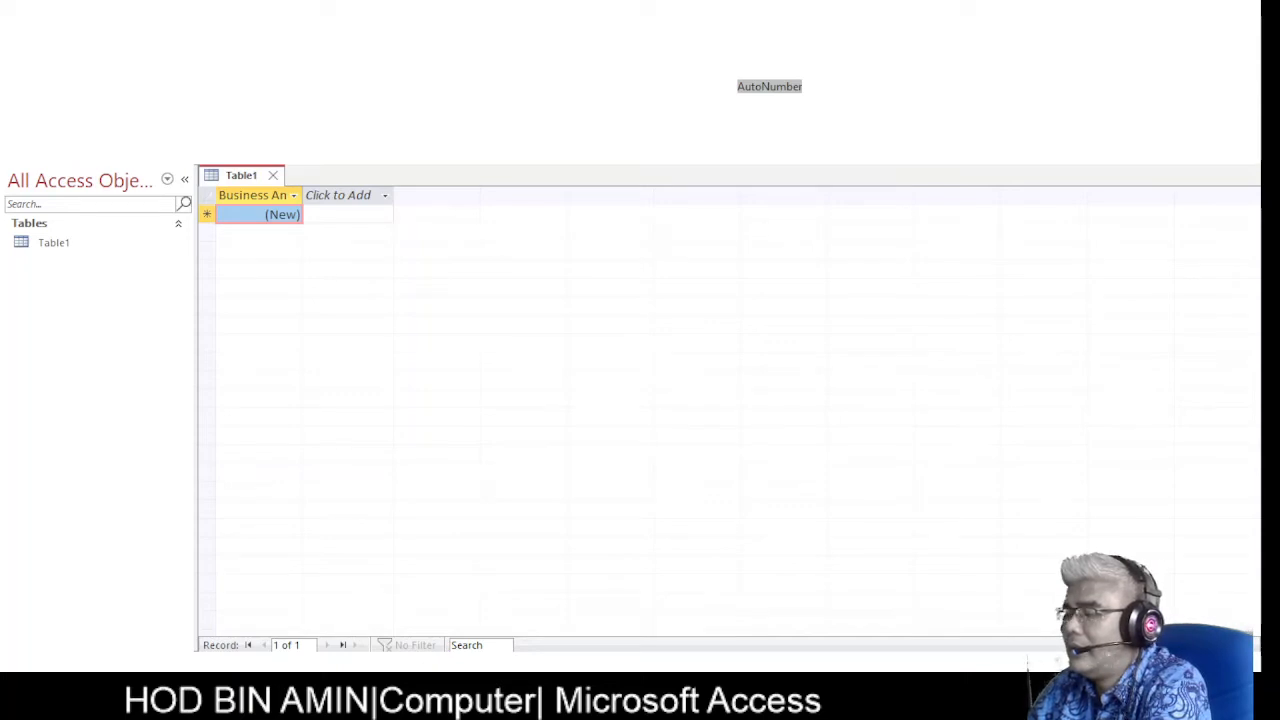
pyautogui.click(740, 87)
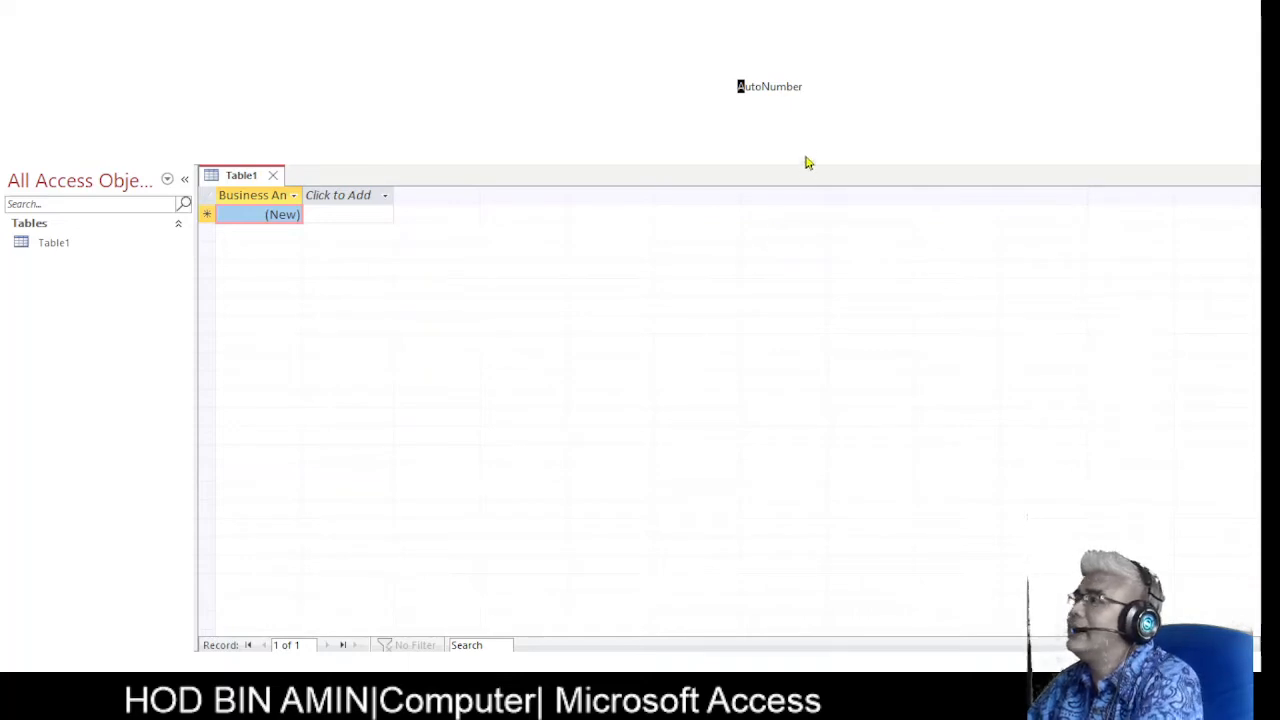
pyautogui.click(830, 99)
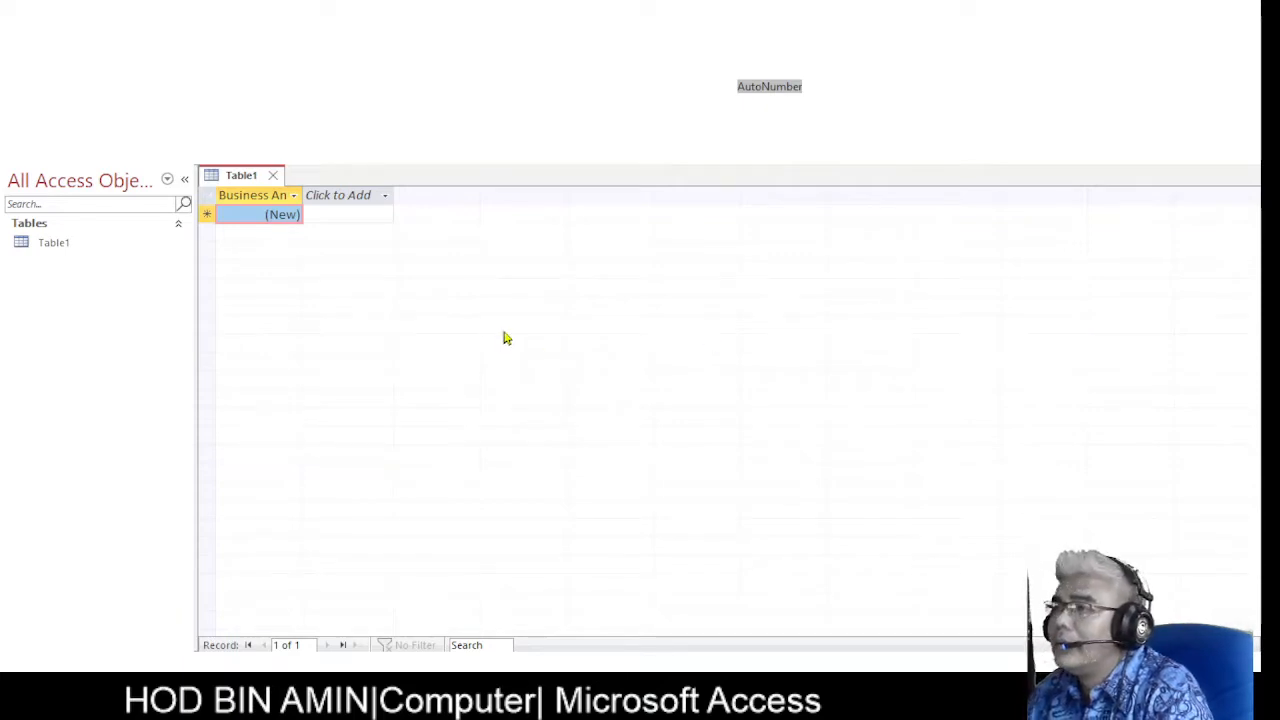
pyautogui.press('Left')
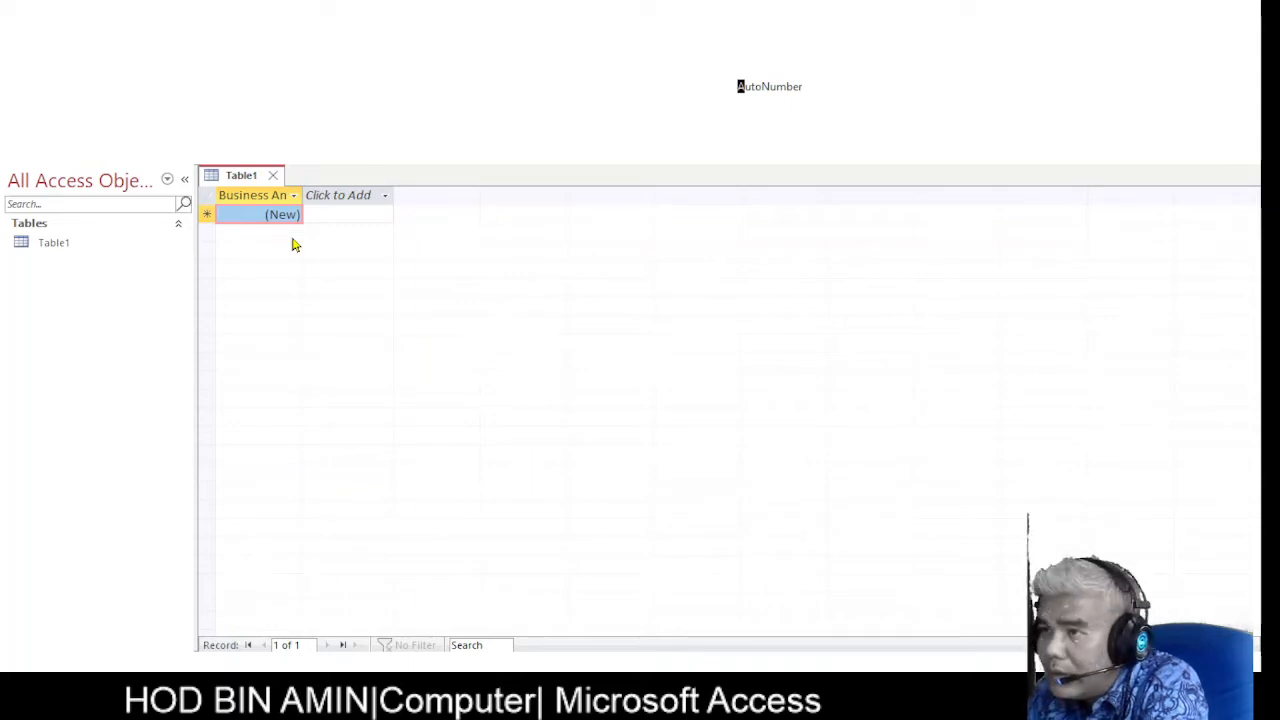
# Change the data type of the Business Analyst Number field to text.
pyautogui.click(78, 190)
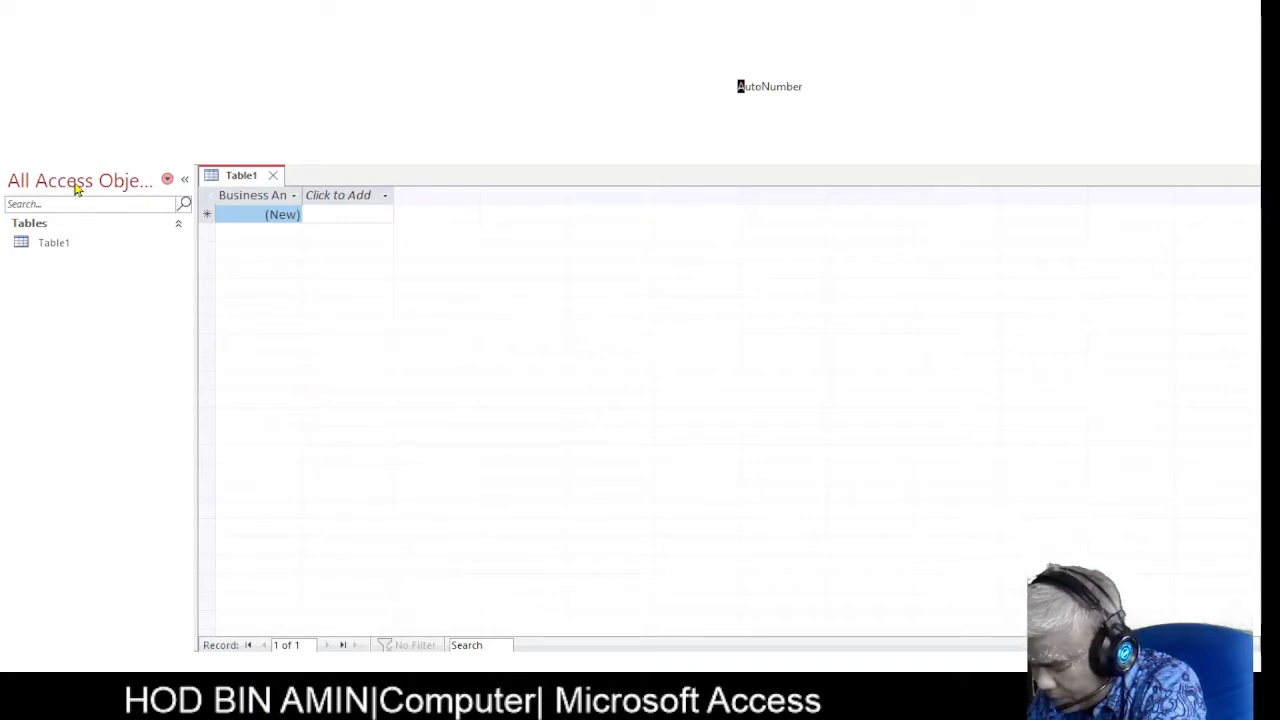
pyautogui.click(257, 216)
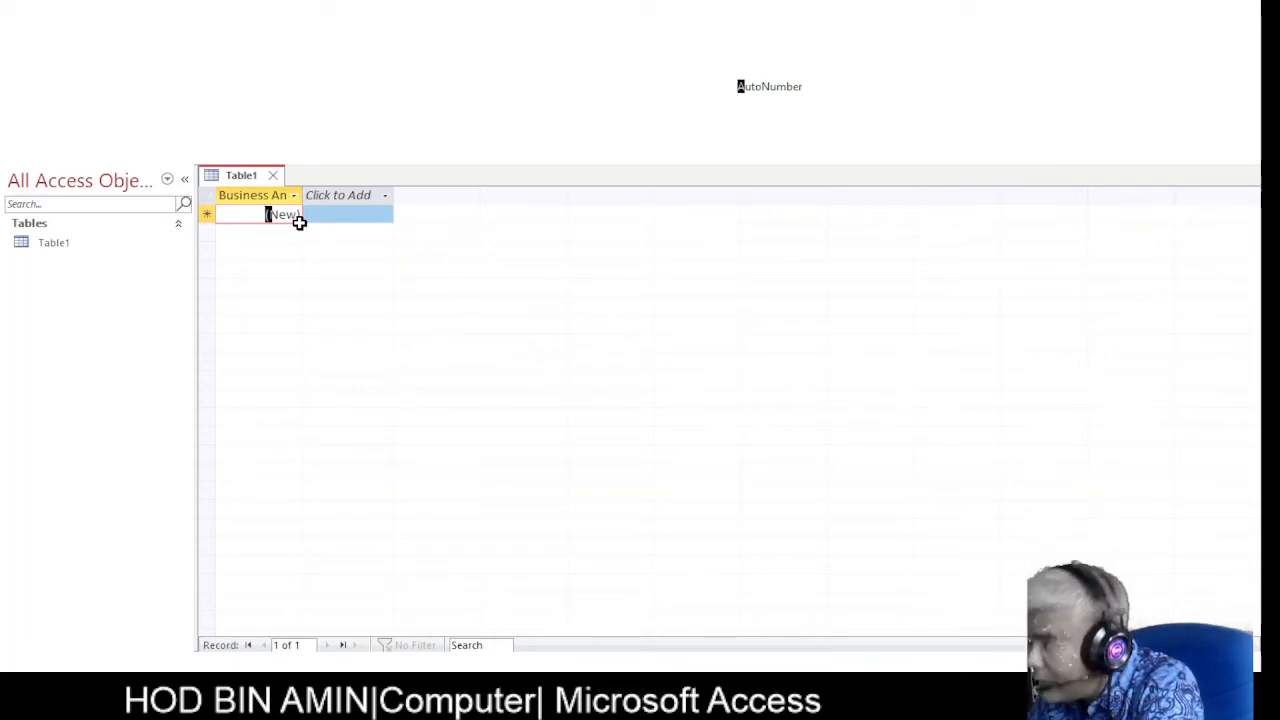
pyautogui.click(830, 97)
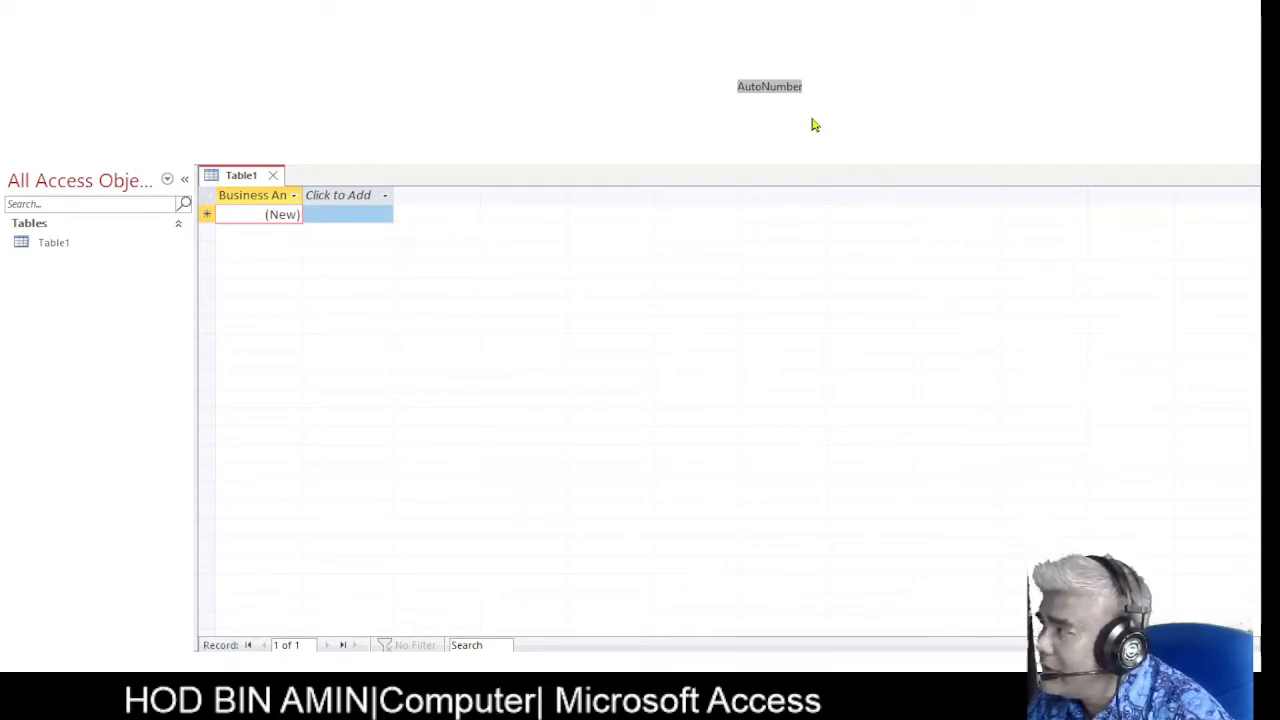
pyautogui.click(812, 119)
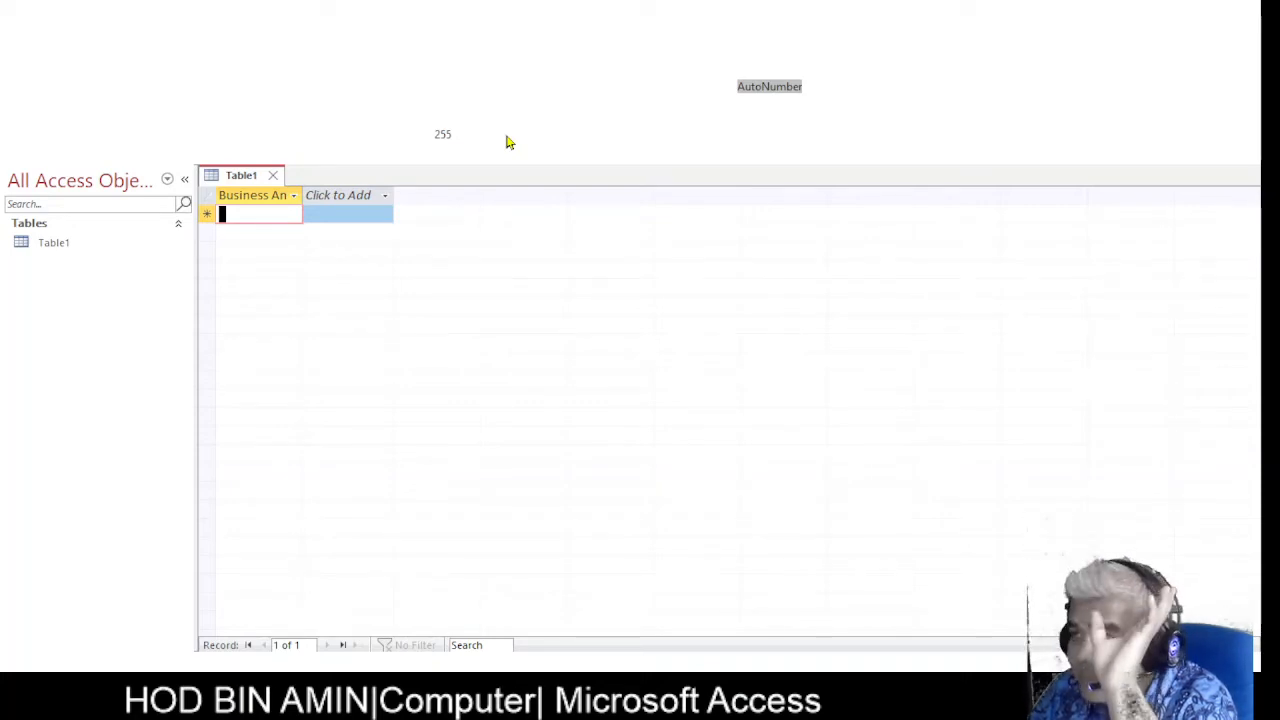
# Give the Business Analyst Number field the caption BA# in its name and caption properties.
pyautogui.click(470, 137)
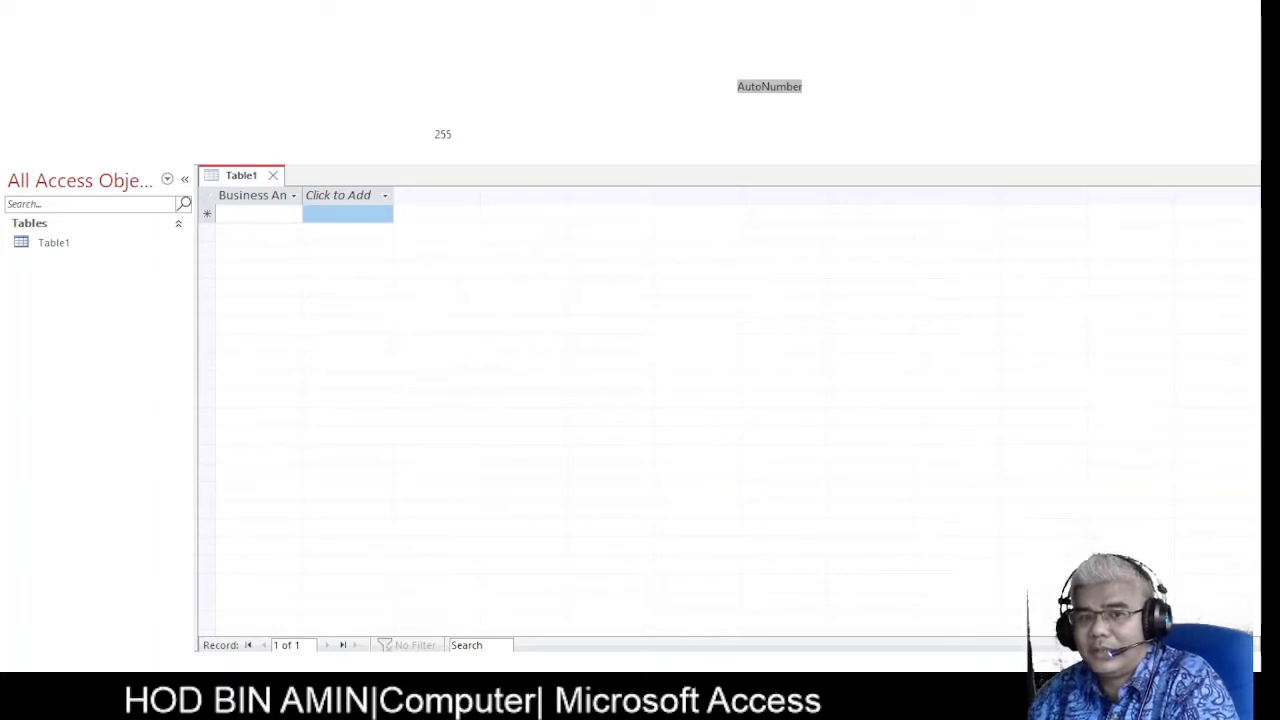
pyautogui.click(413, 87)
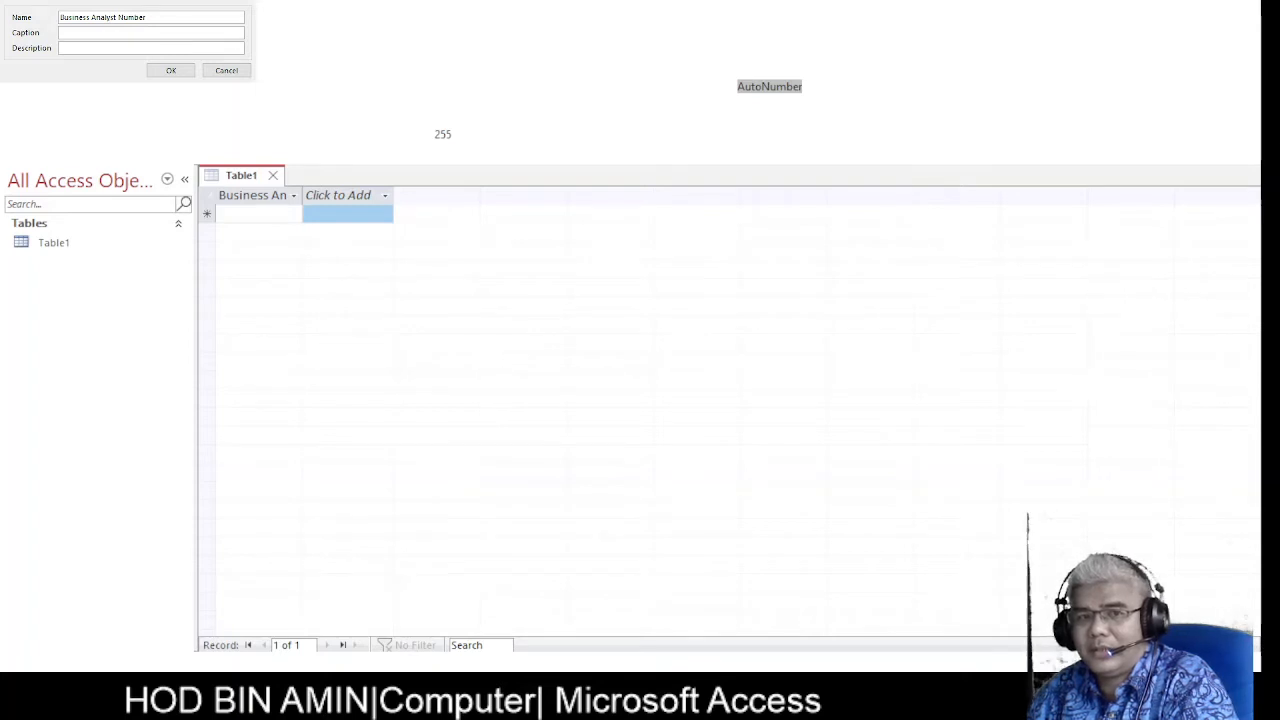
pyautogui.press('Return')
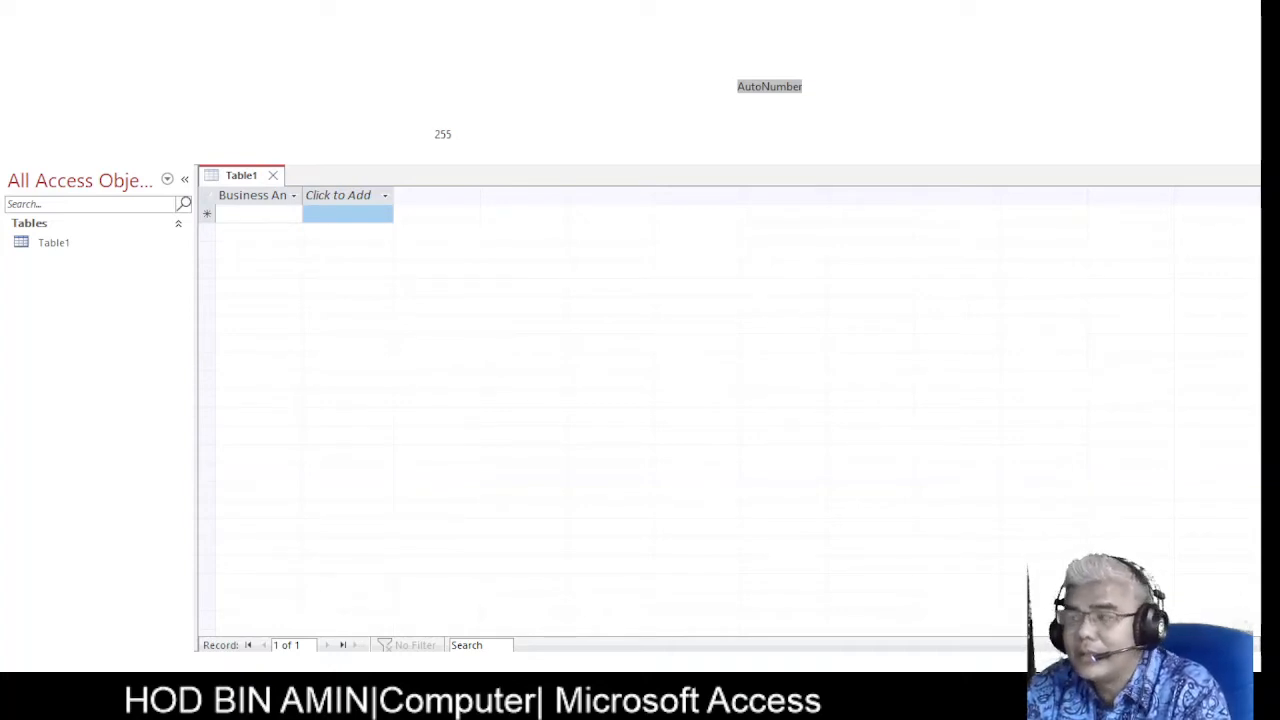
pyautogui.click(687, 389)
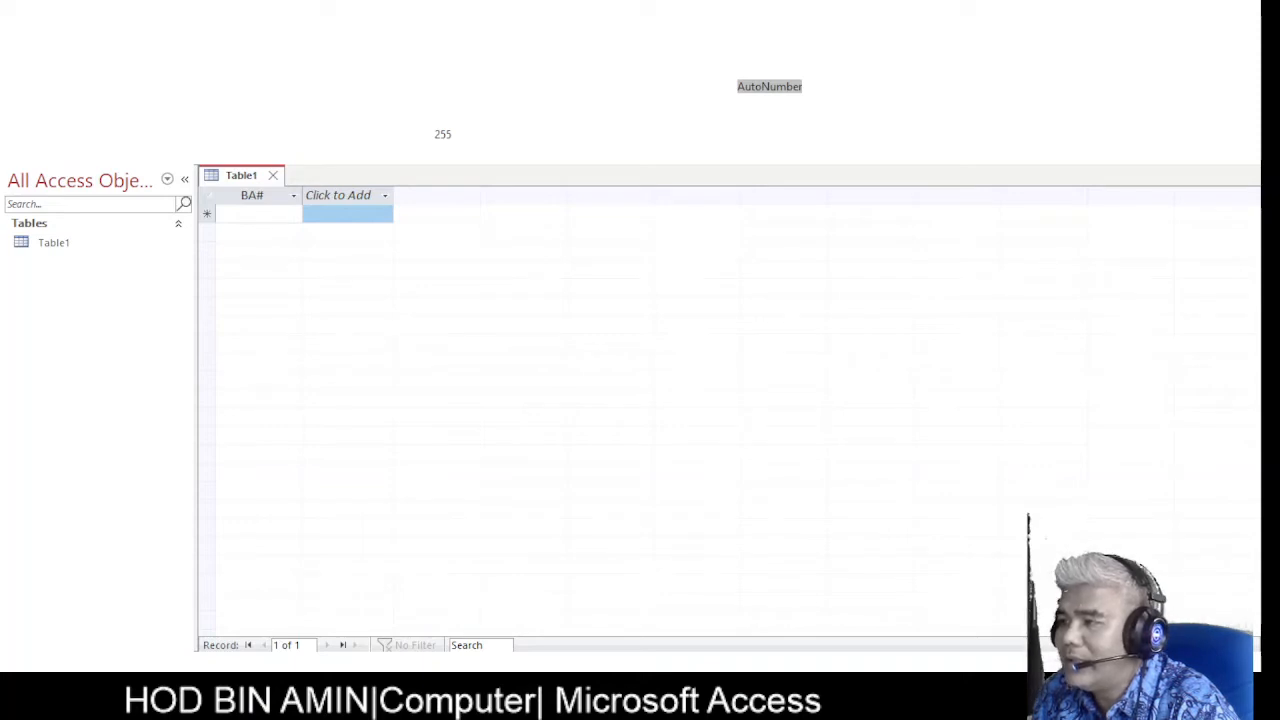
# Add a new field beside the BA# field in Table1 and name it LastName.
pyautogui.click(221, 214)
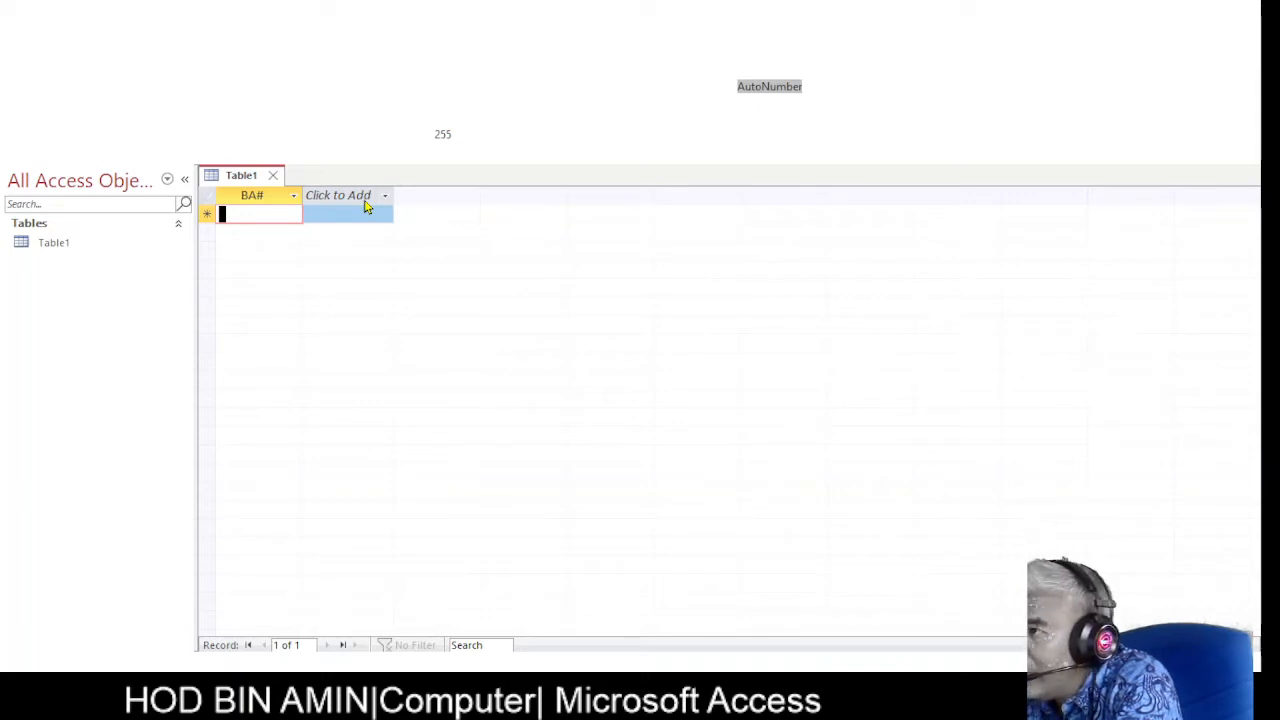
pyautogui.press('Tab')
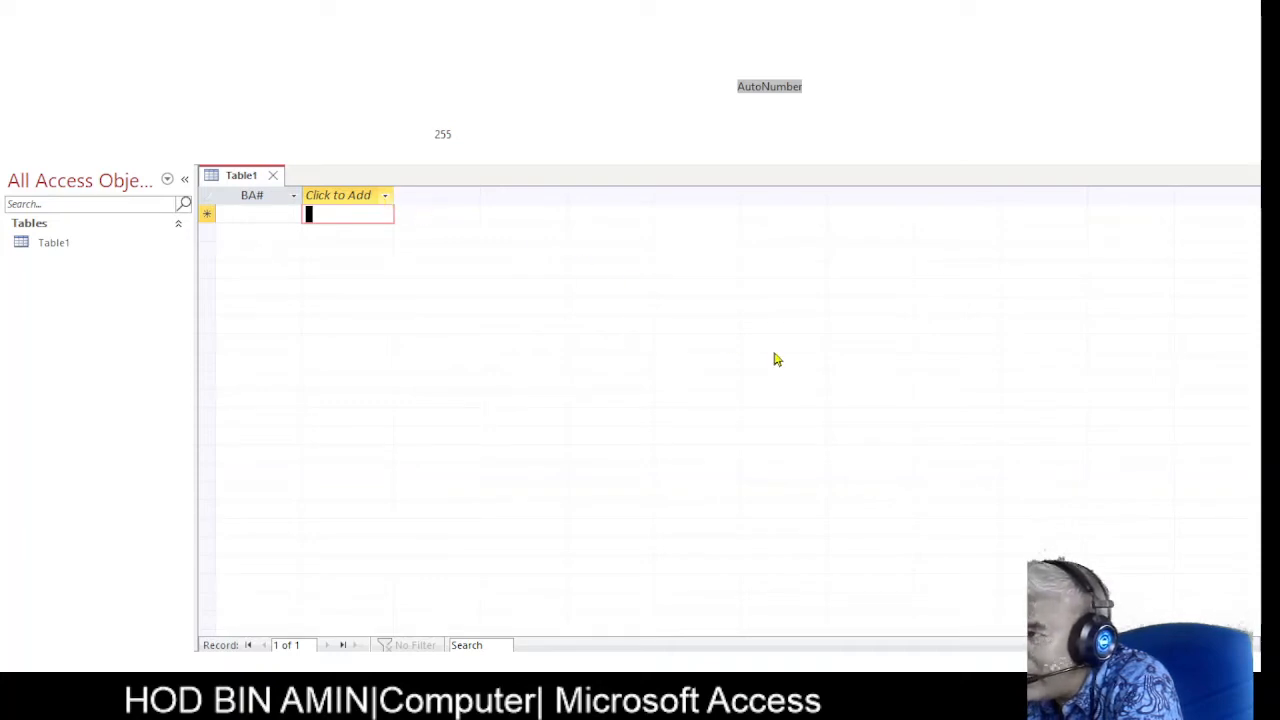
pyautogui.click(387, 200)
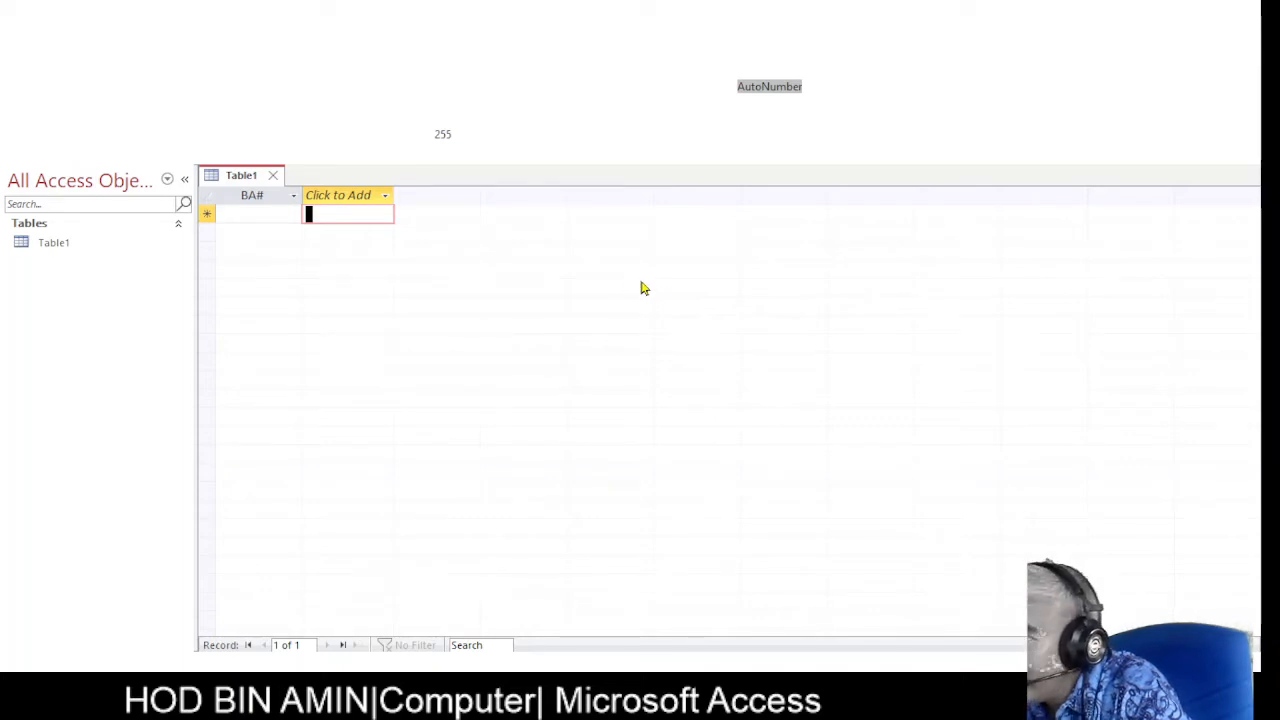
pyautogui.click(387, 198)
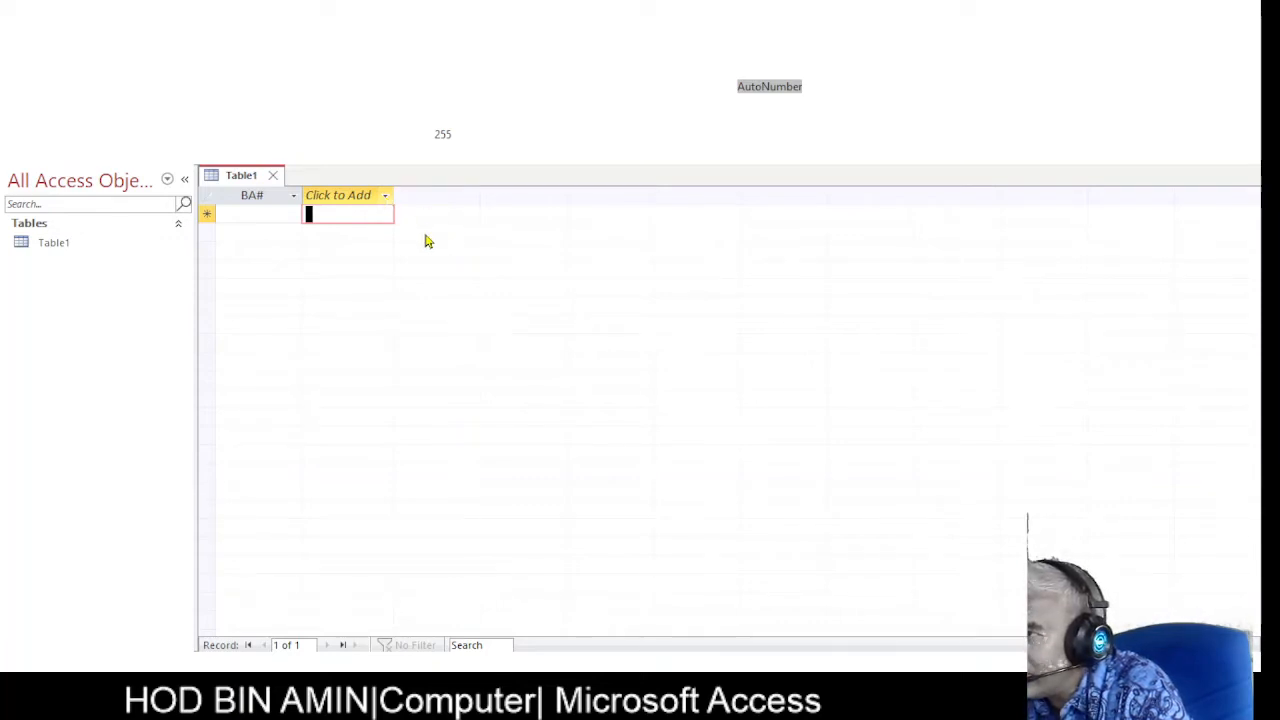
pyautogui.click(406, 217)
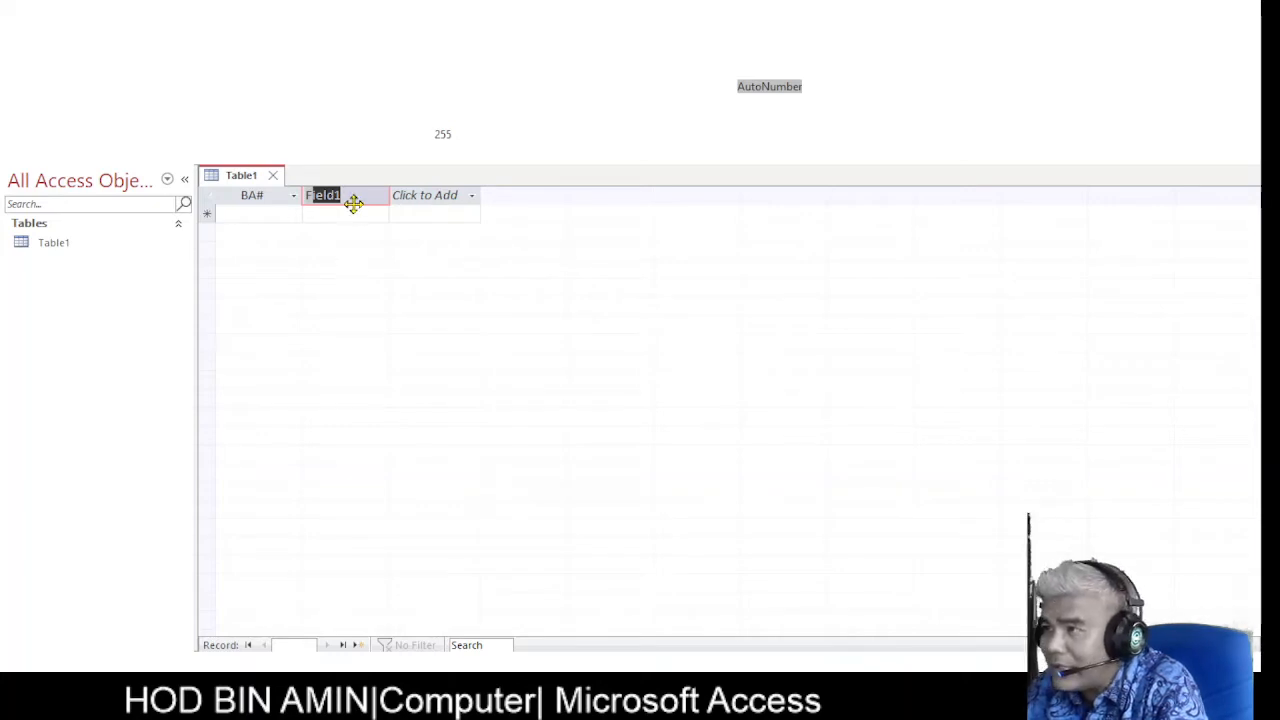
pyautogui.press('Delete')
pyautogui.write('L')
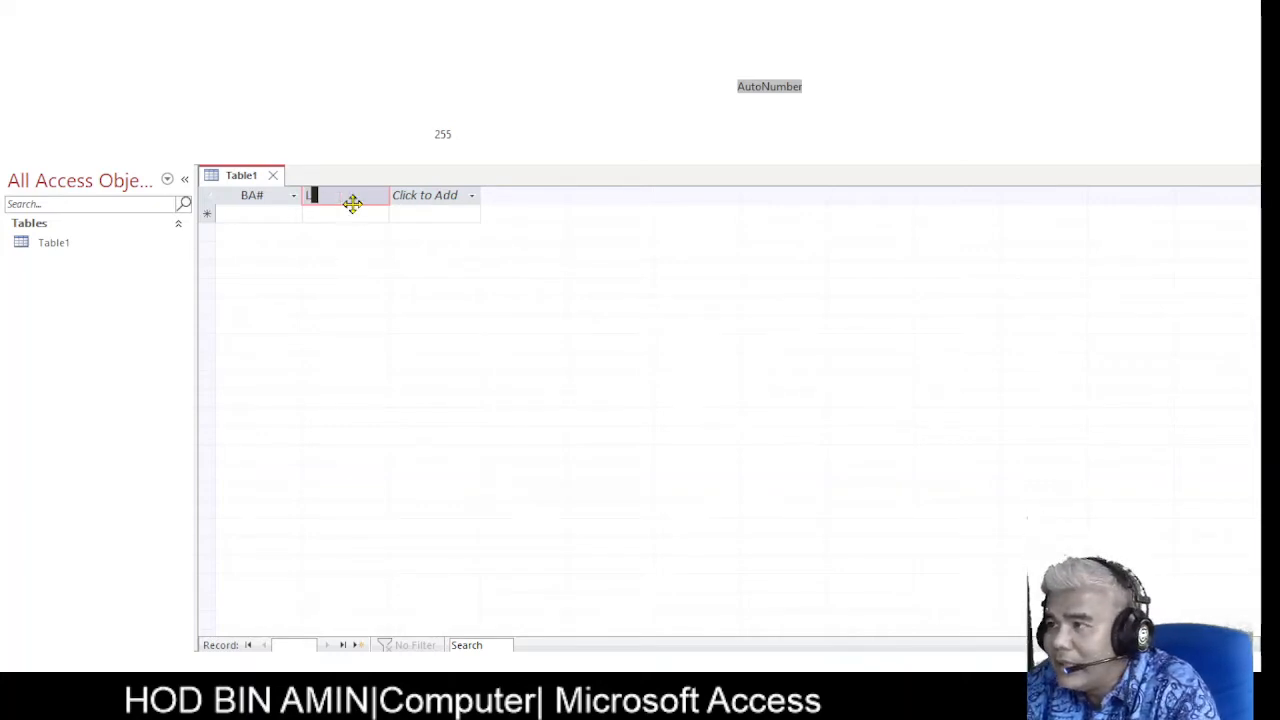
pyautogui.write('as')
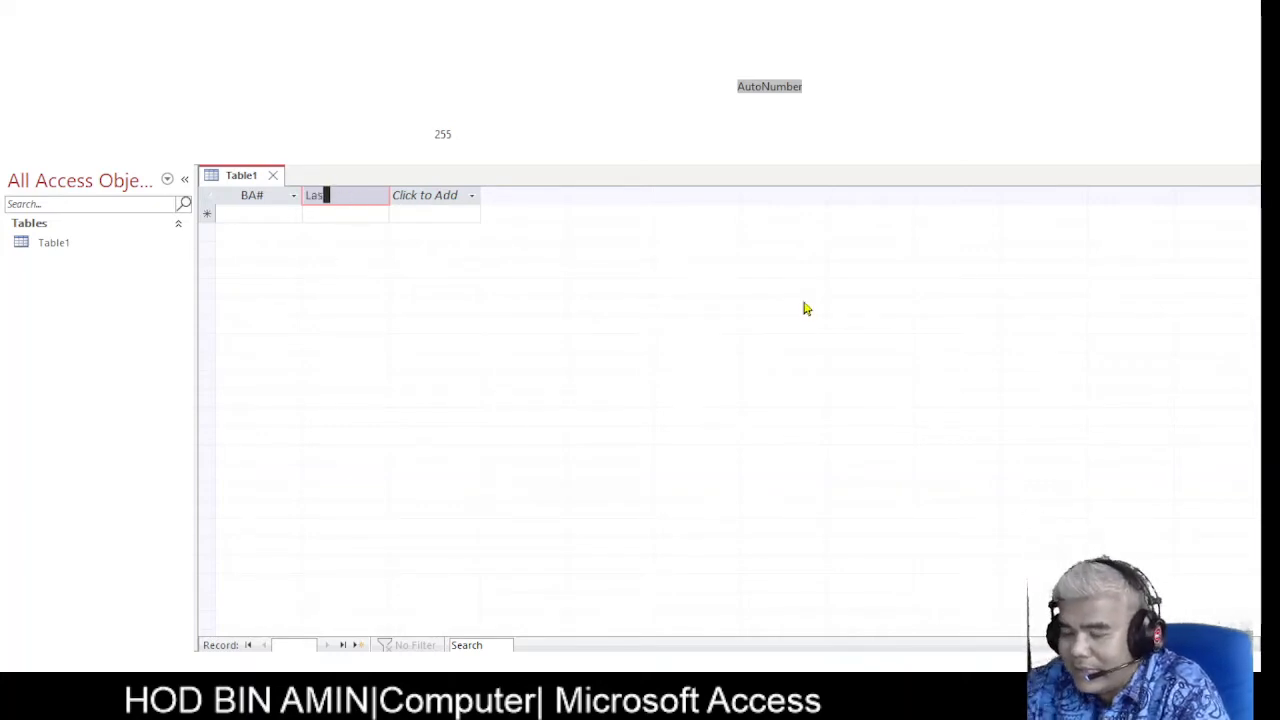
pyautogui.write('t')
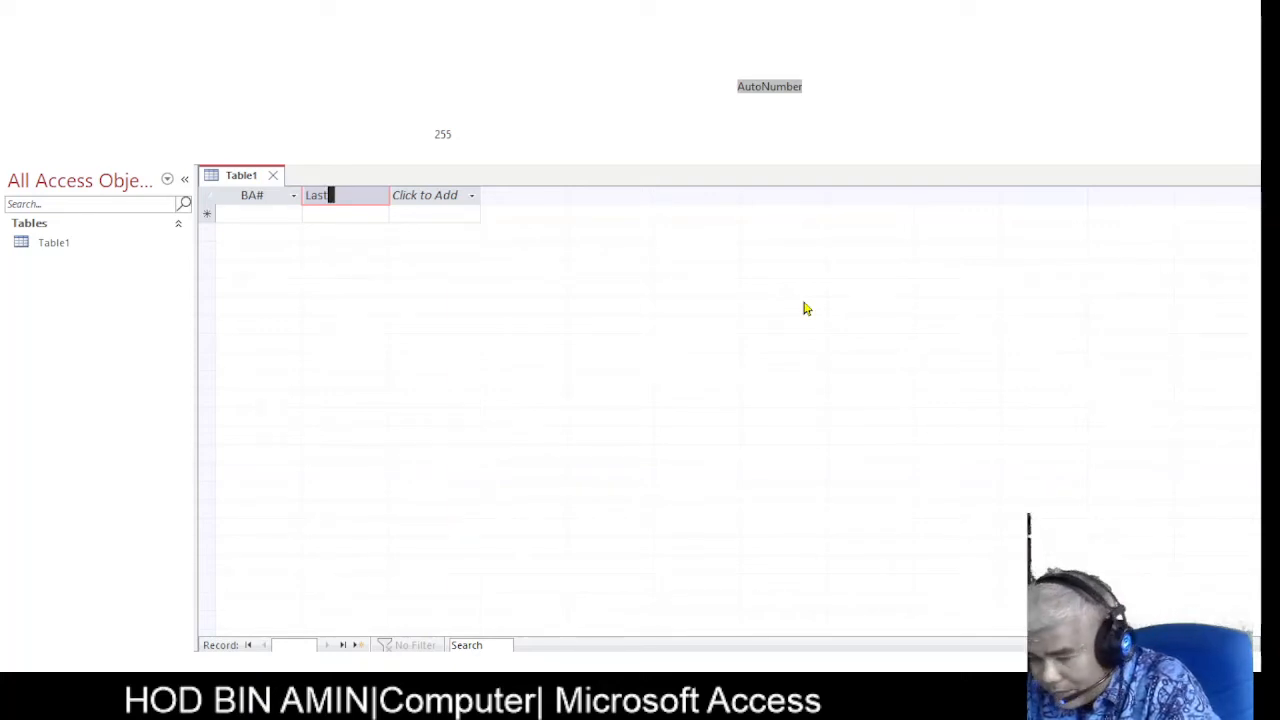
pyautogui.write('Name')
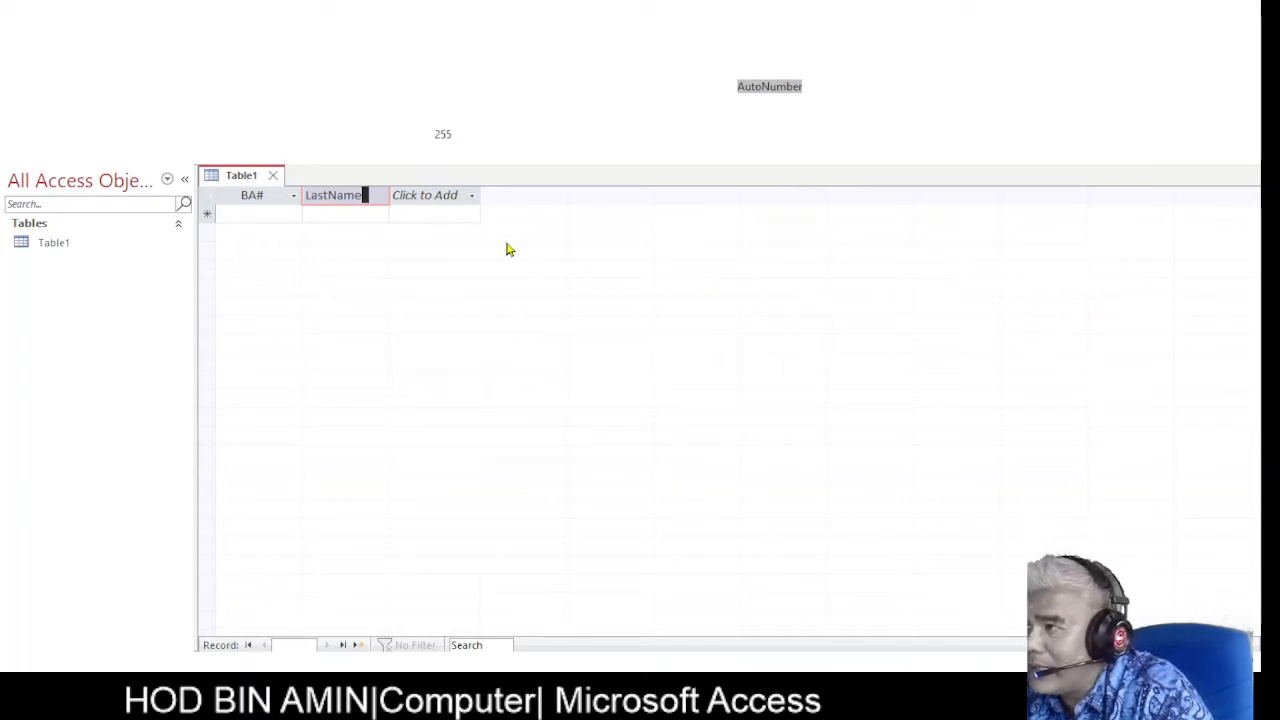
pyautogui.press('Return')
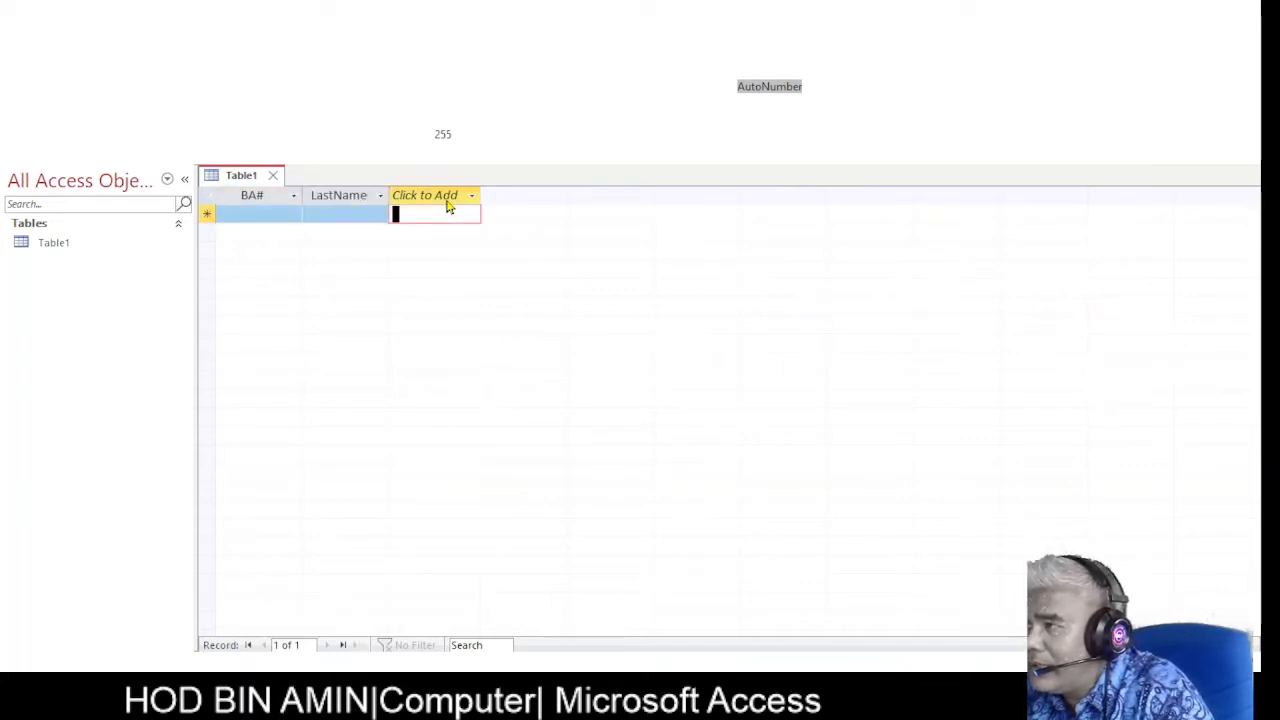
# Add two Short Text fields after LastName in Table1, naming them First Name and Street.
pyautogui.click(449, 216)
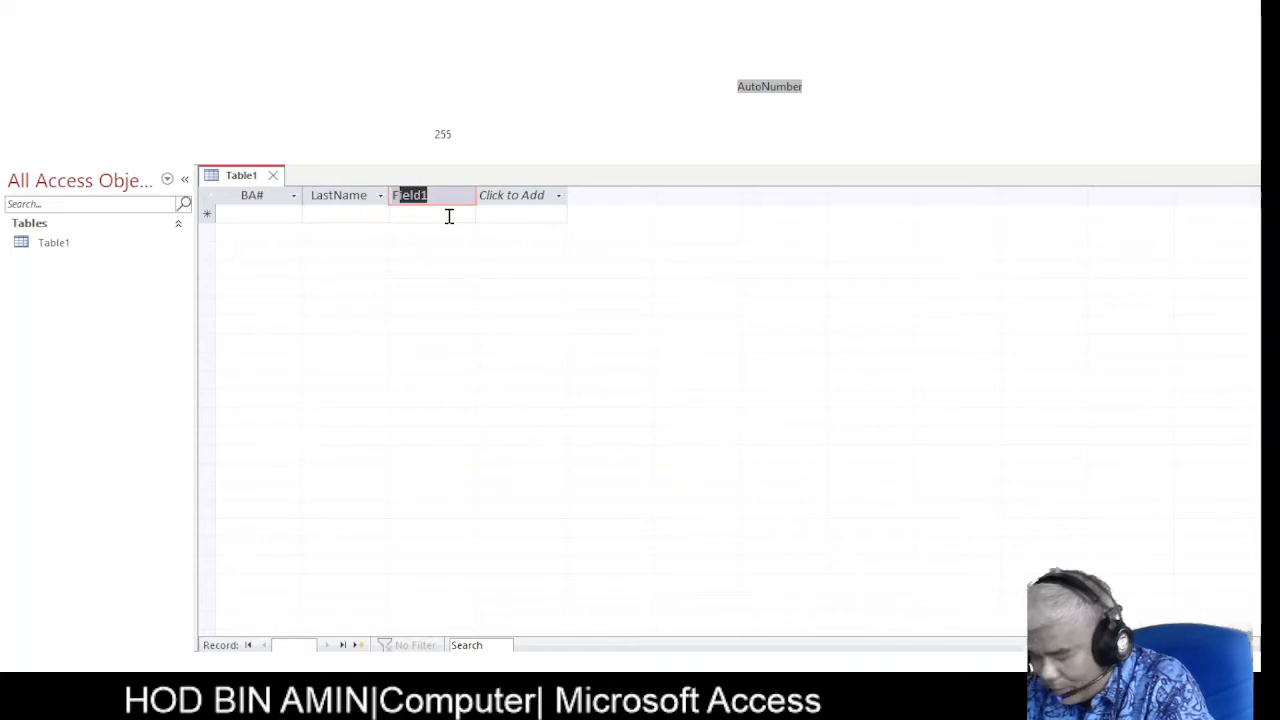
pyautogui.write('First')
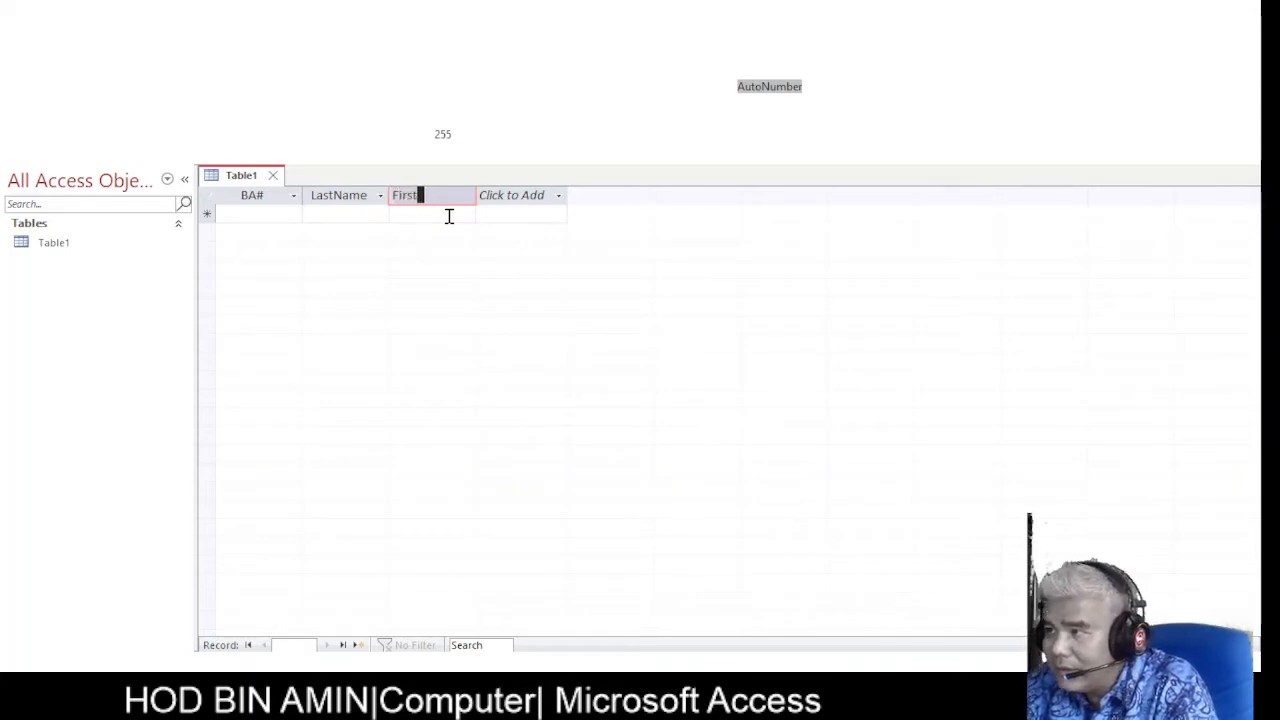
pyautogui.write(' Name')
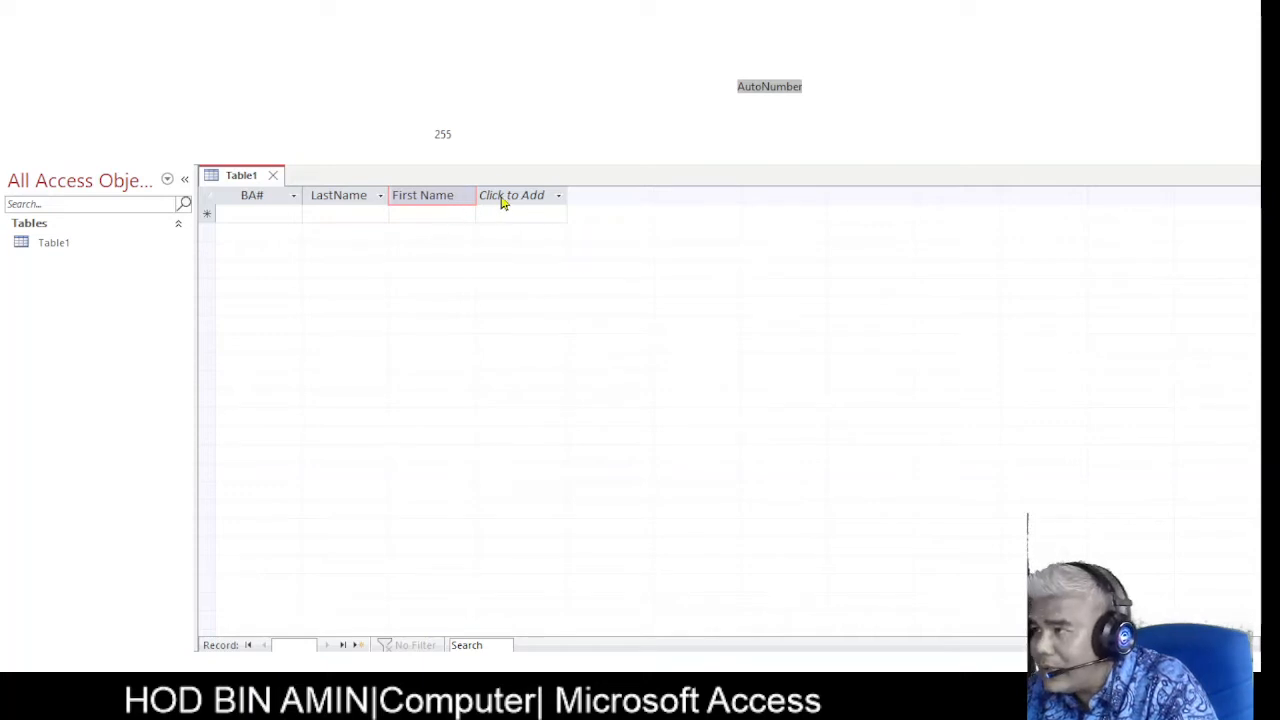
pyautogui.press('Return')
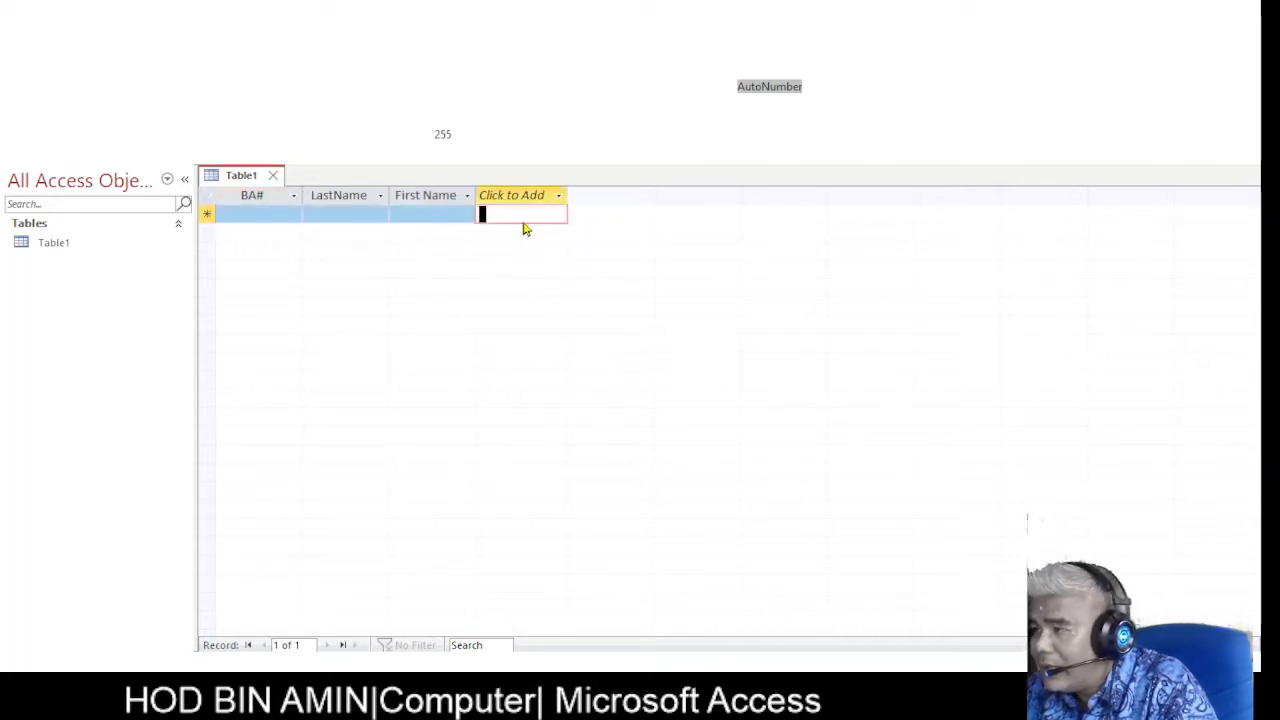
pyautogui.click(523, 221)
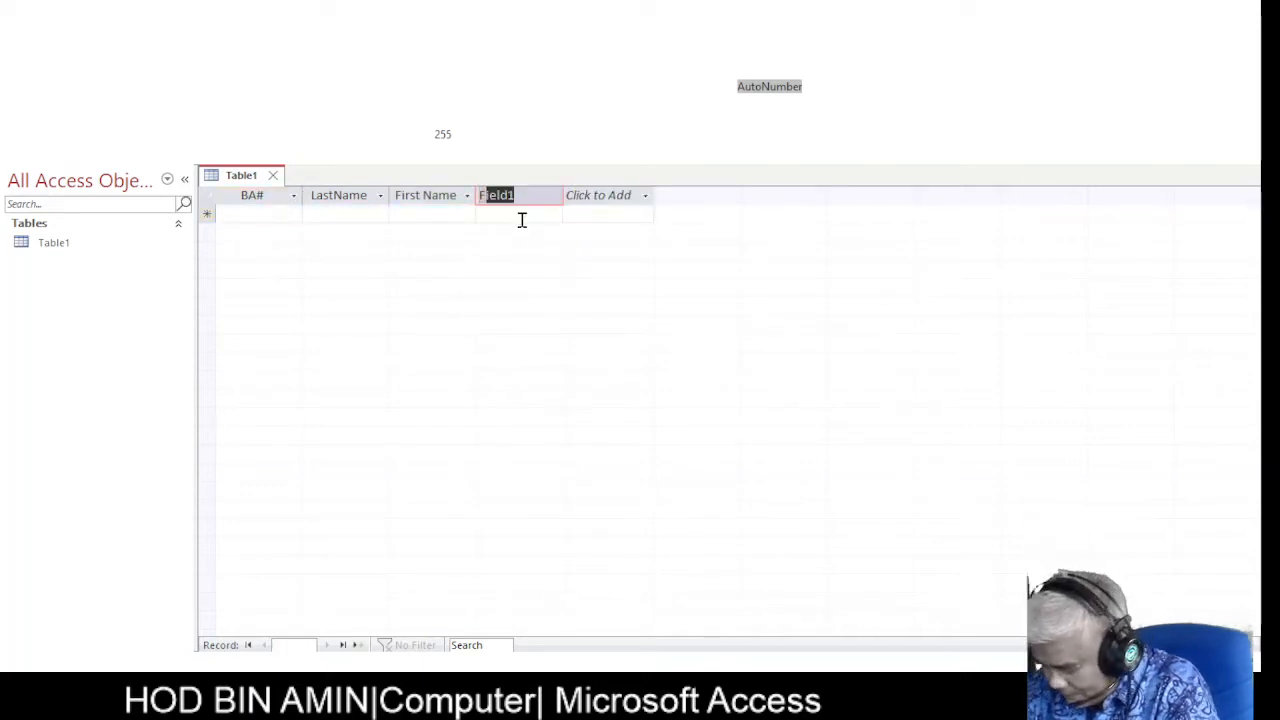
pyautogui.write('Street')
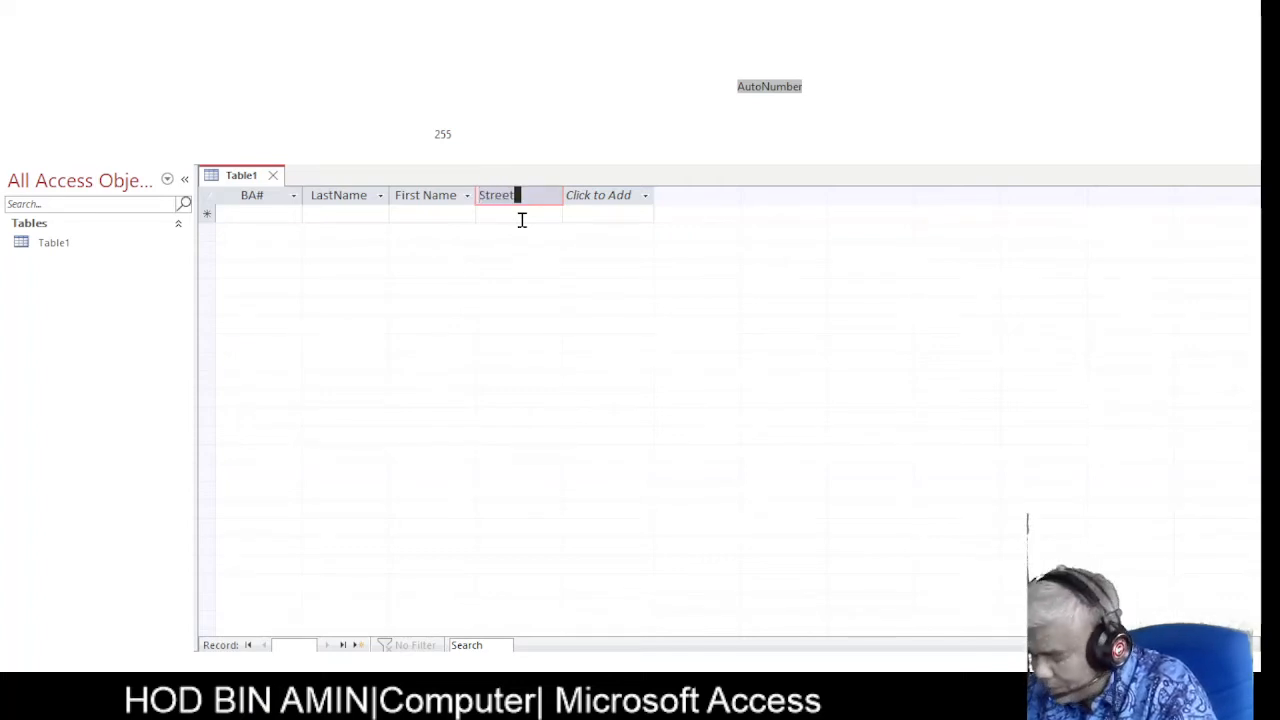
pyautogui.press('Return')
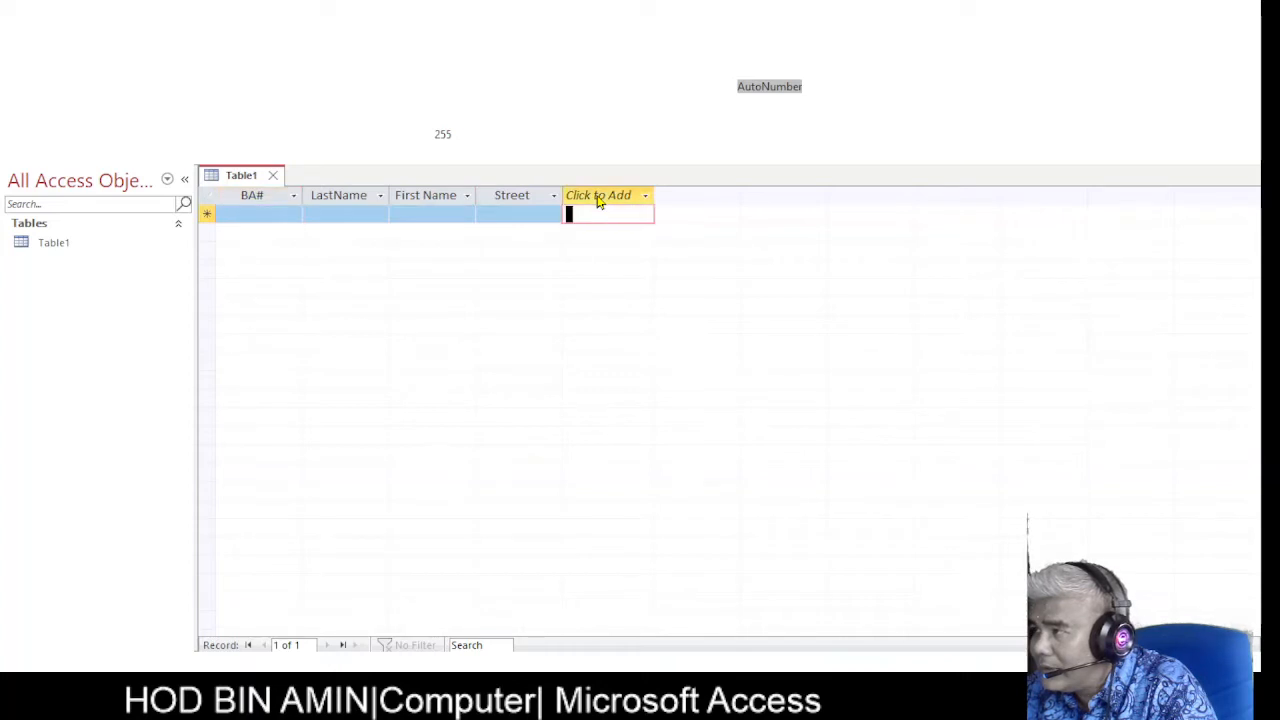
# Add two Short Text fields after Street, naming them City and State.
pyautogui.click(605, 223)
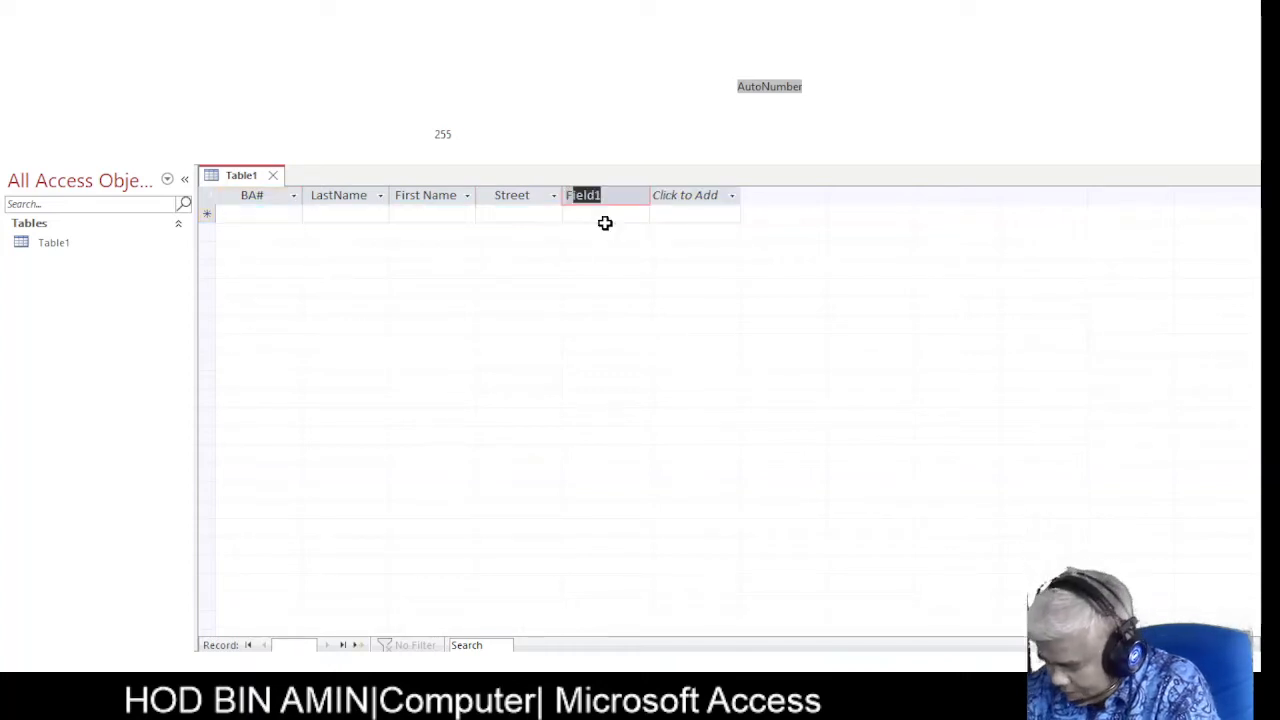
pyautogui.write('C')
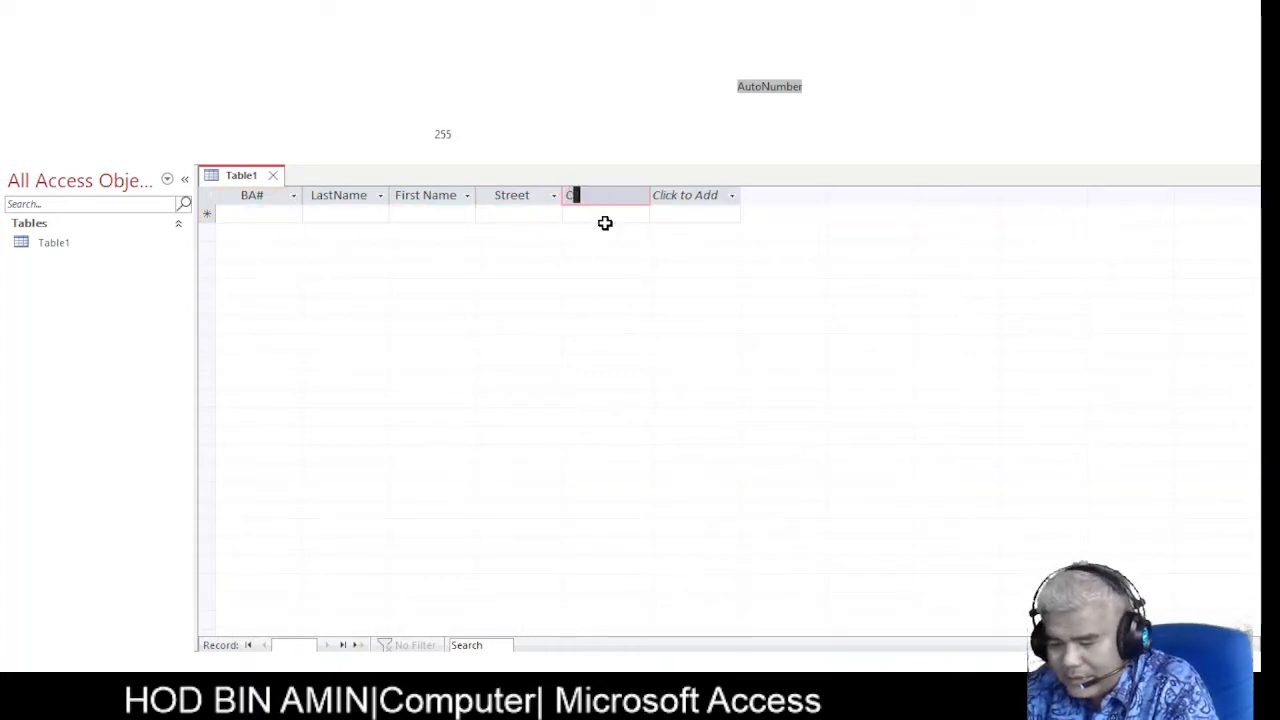
pyautogui.write('ity')
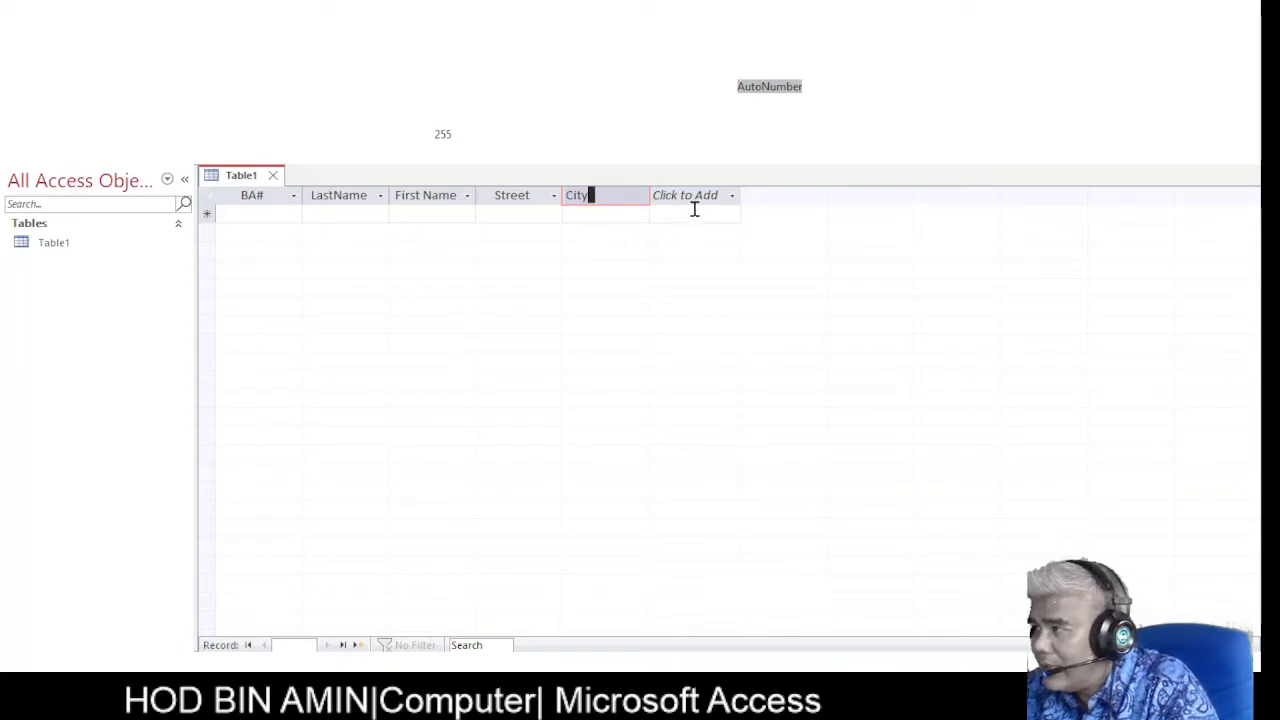
pyautogui.click(708, 210)
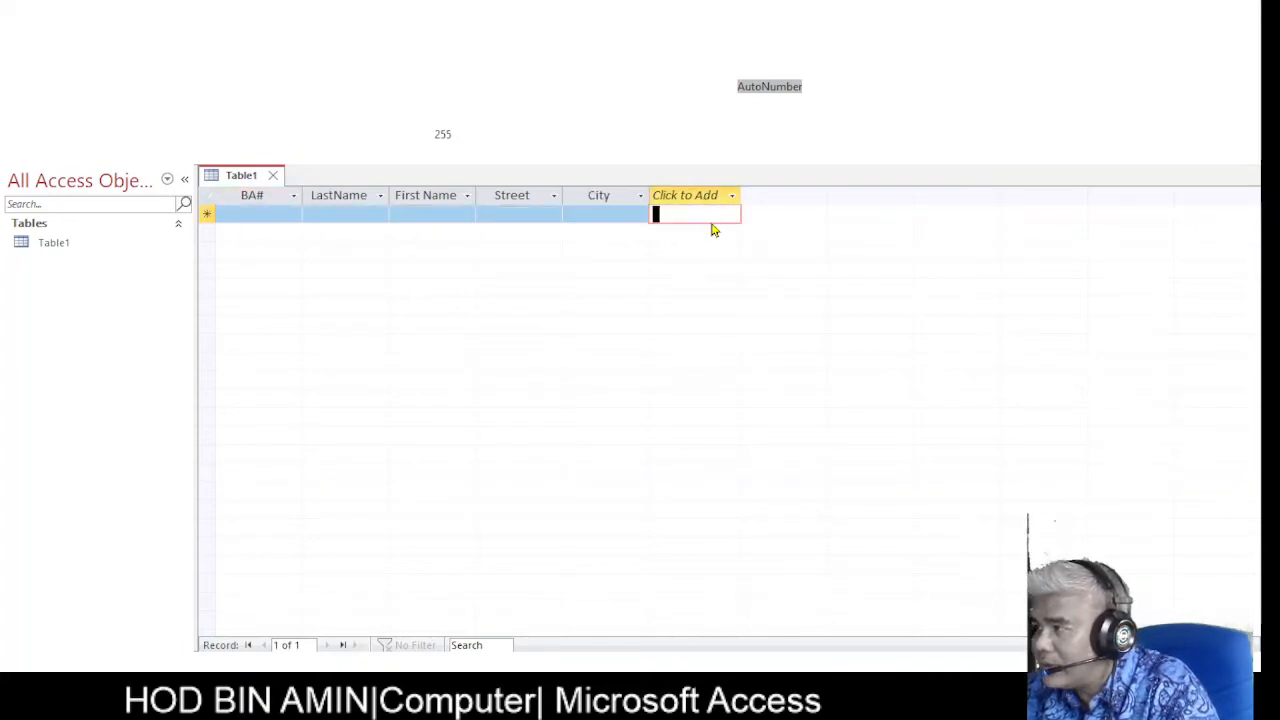
pyautogui.click(711, 223)
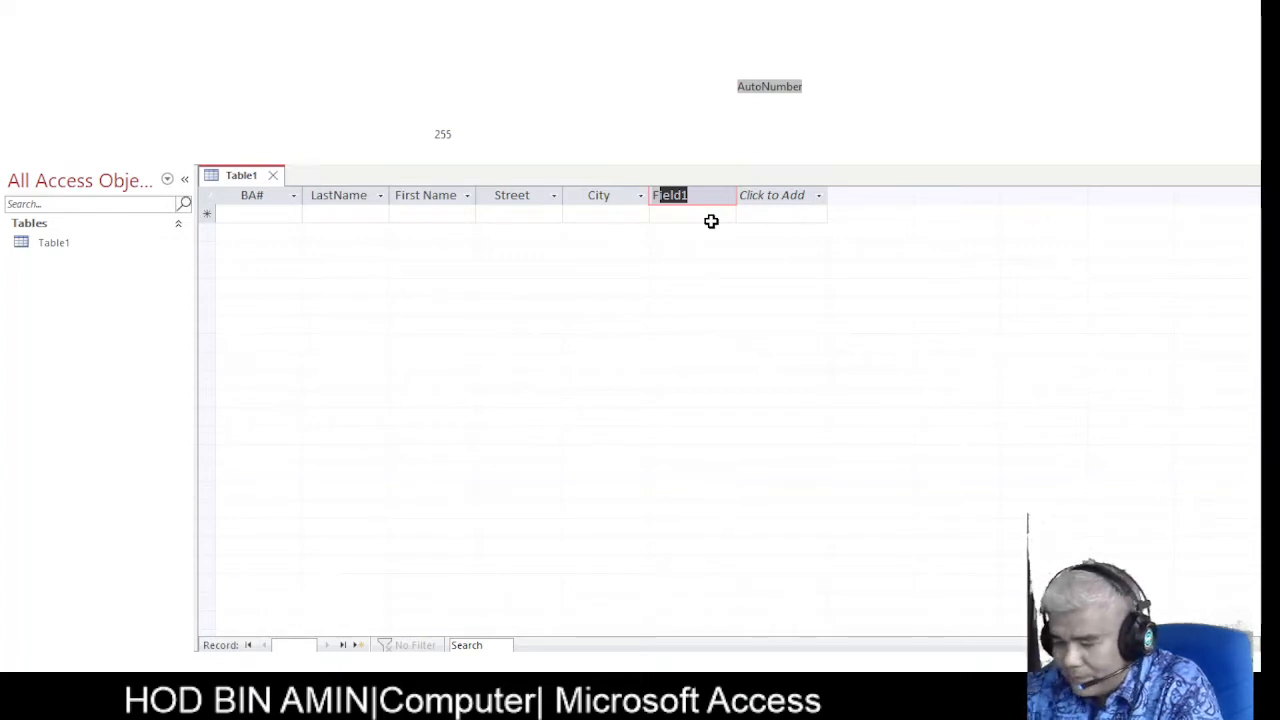
pyautogui.write('Sta')
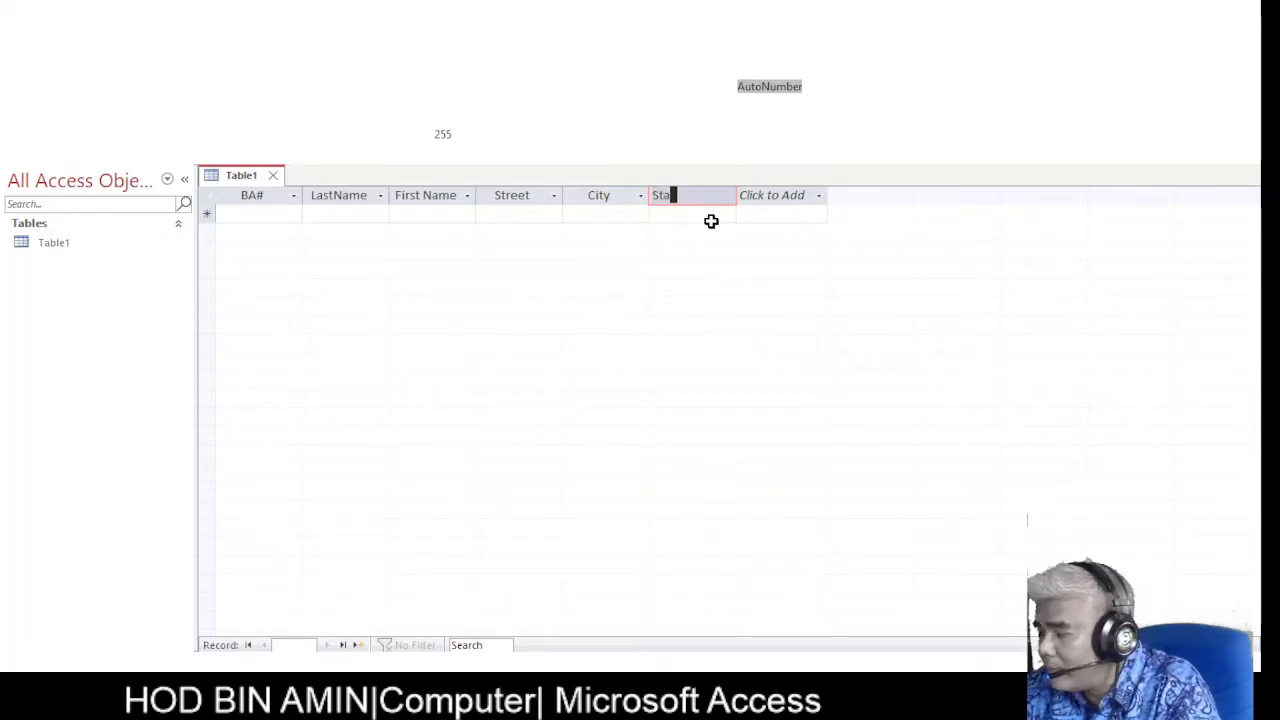
pyautogui.write('te')
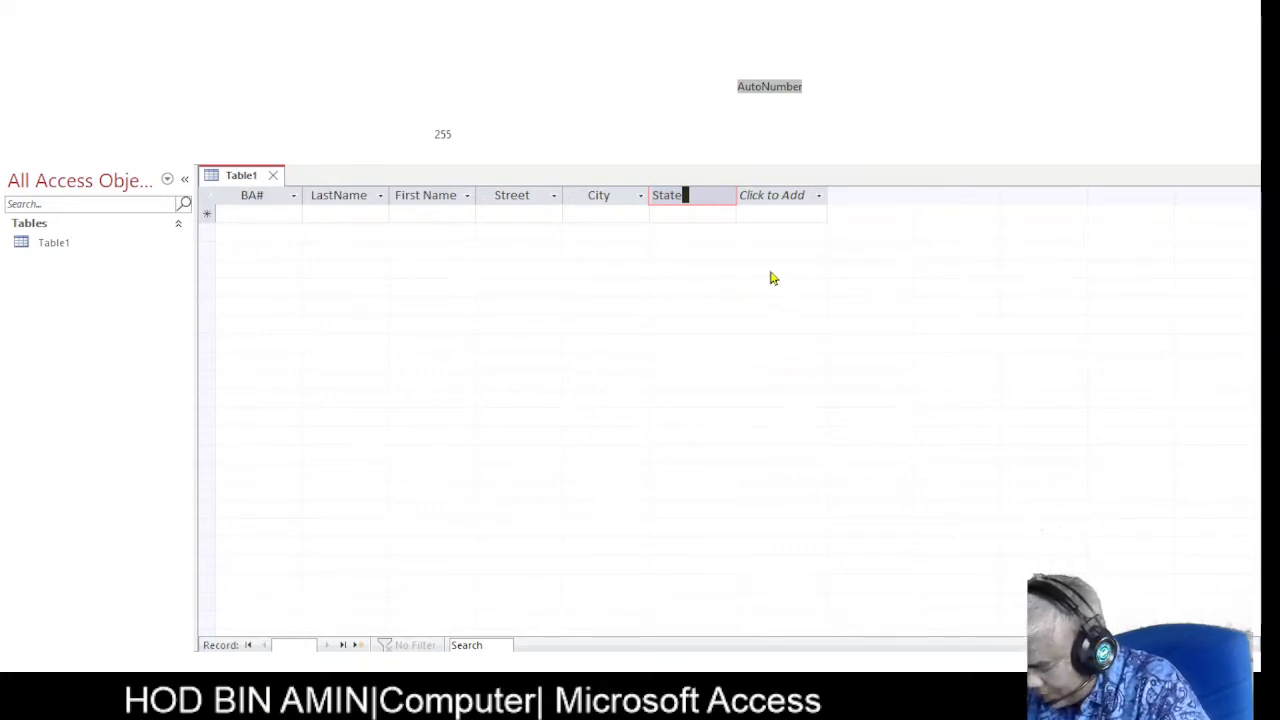
# Add a Short Text field after State and name it PostalCode.
pyautogui.click(771, 196)
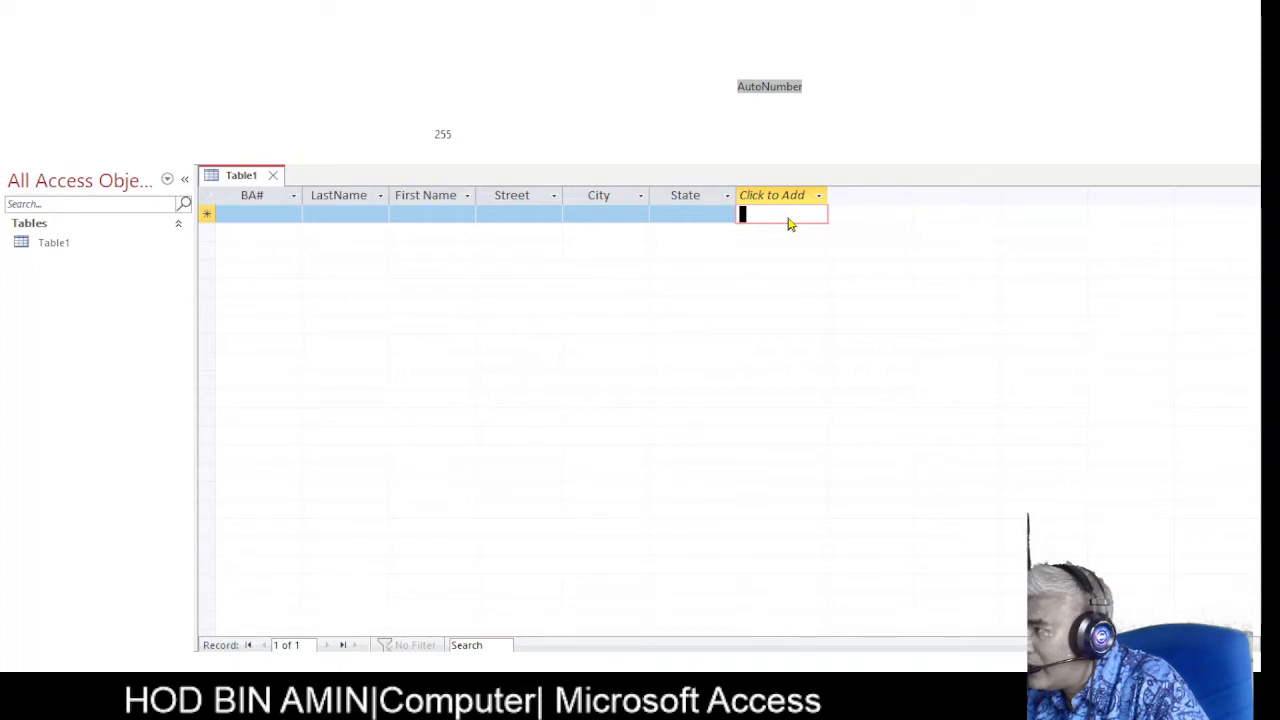
pyautogui.click(787, 216)
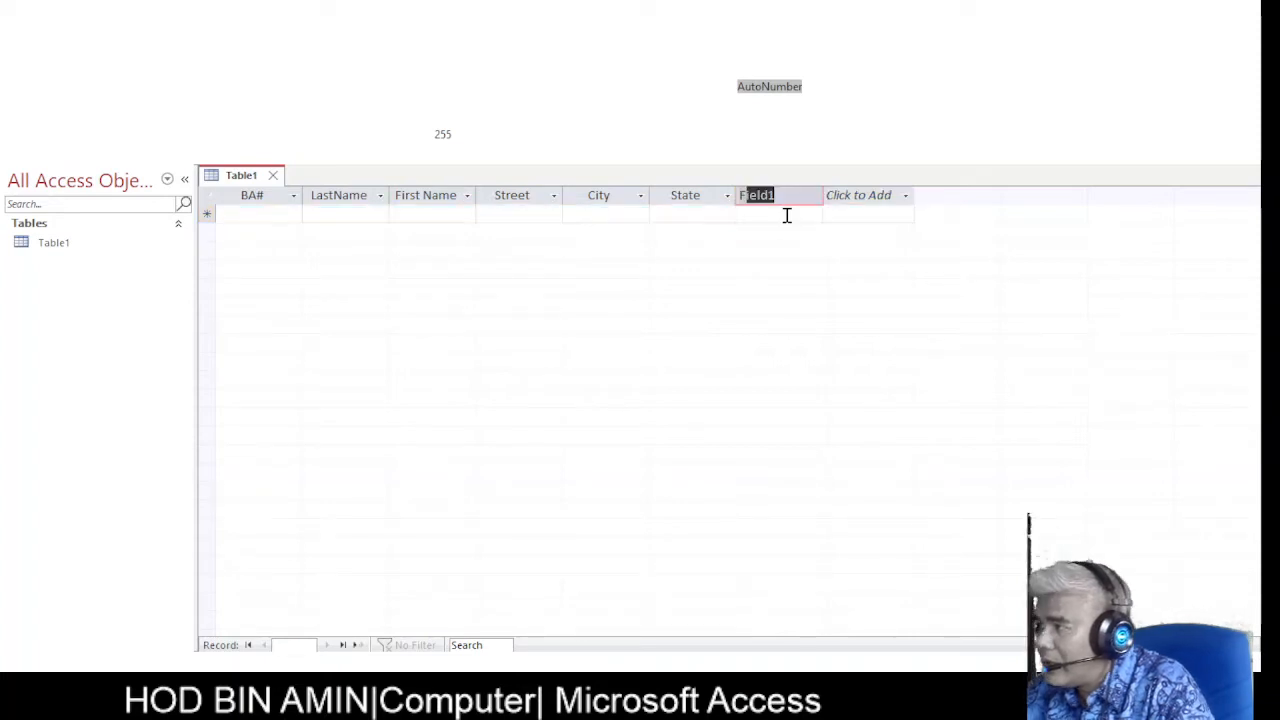
pyautogui.write('Pos')
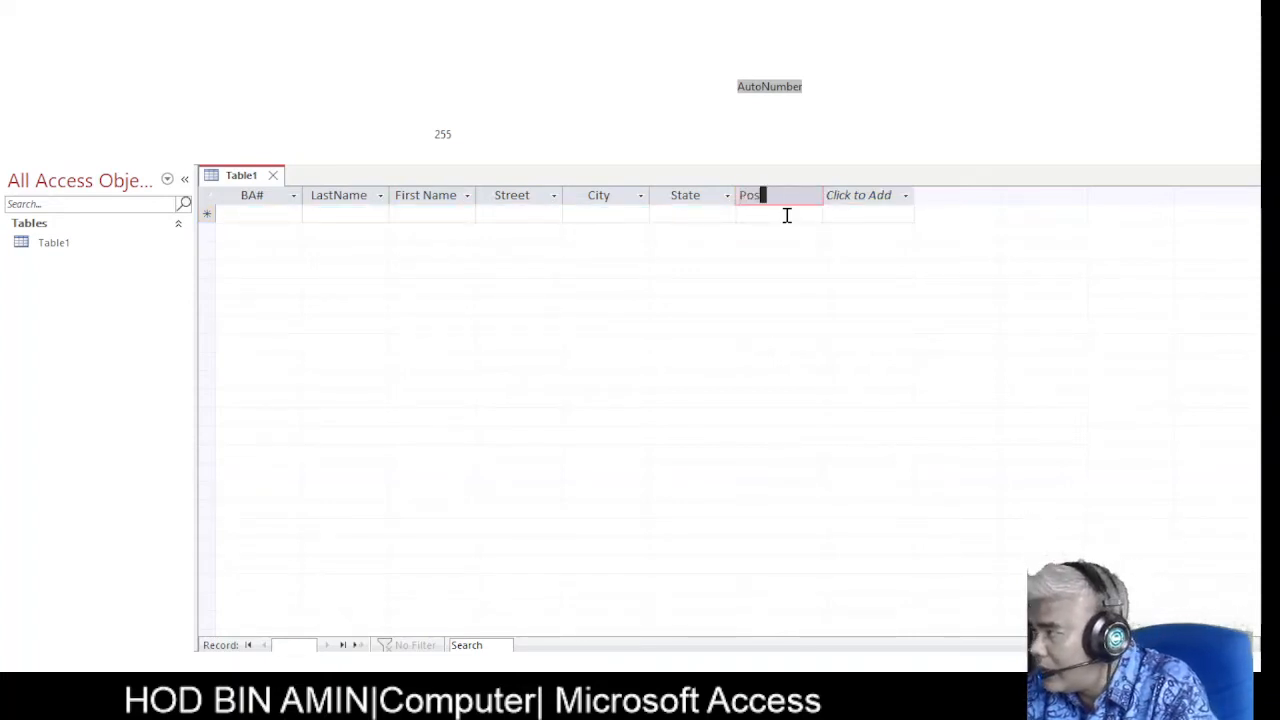
pyautogui.write('talCode')
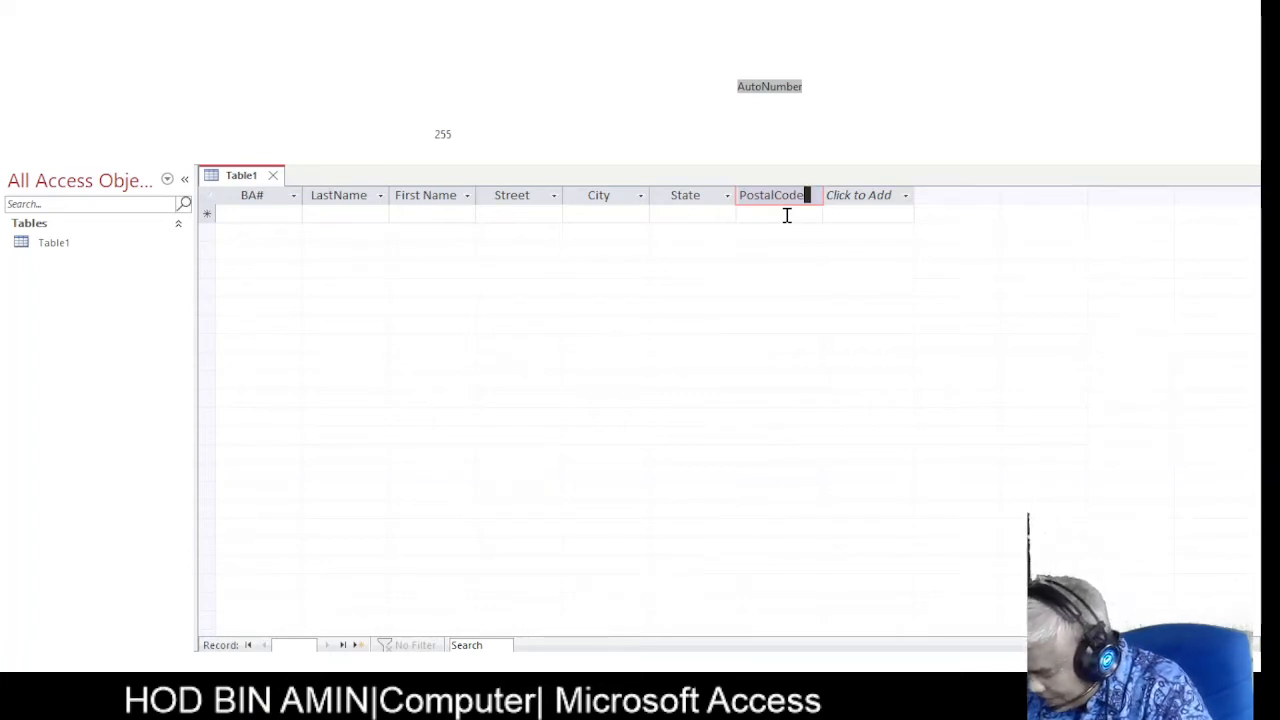
# Add a Currency field after PostalCode and name it SalaryYTD.
pyautogui.click(863, 200)
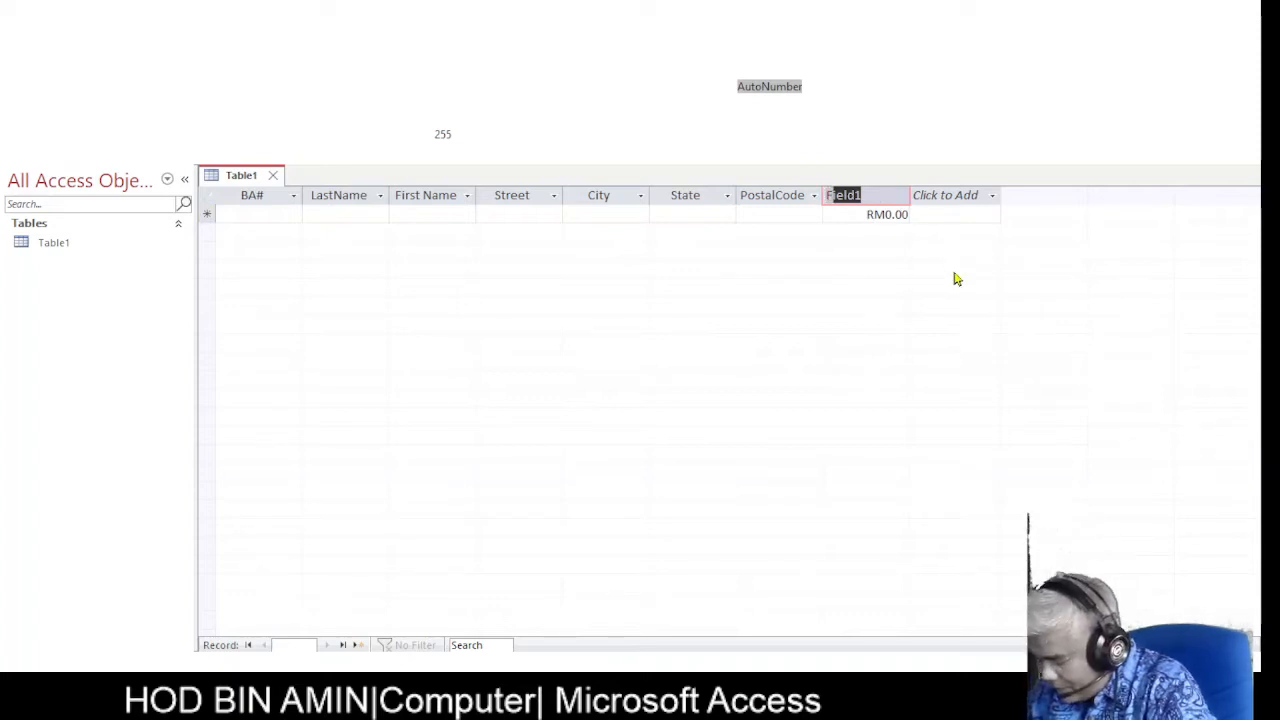
pyautogui.write('S')
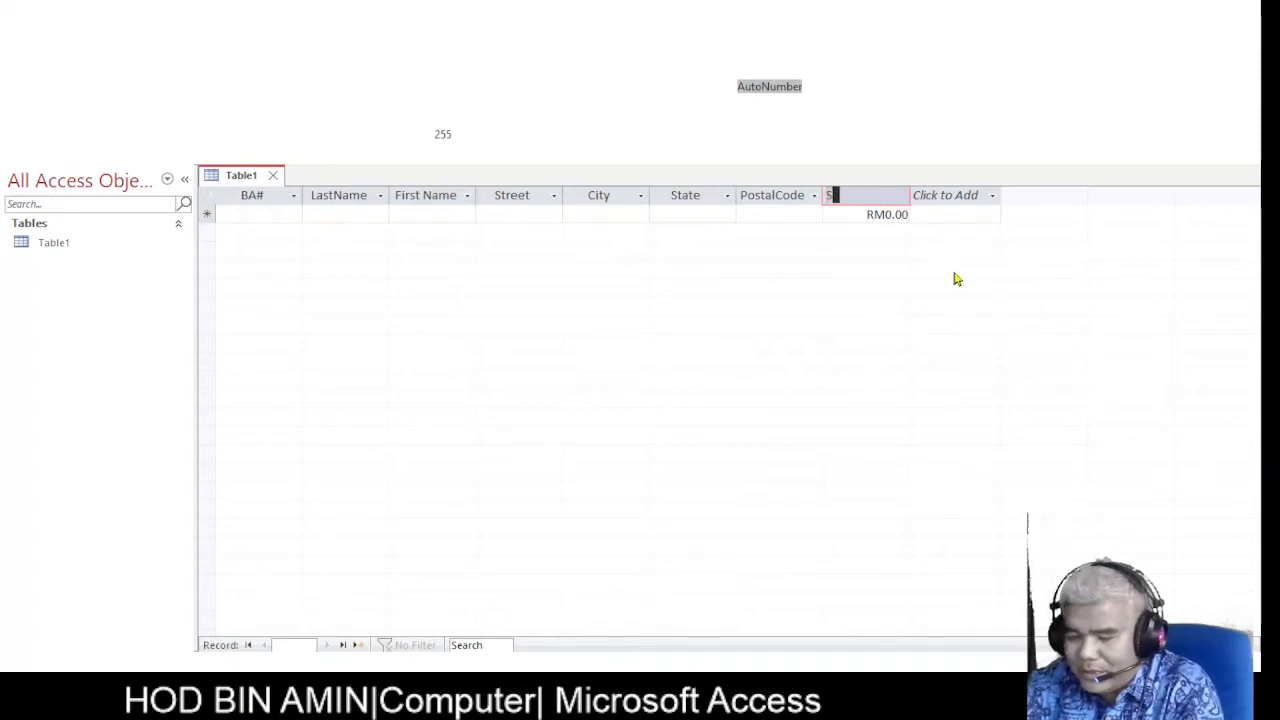
pyautogui.write('al')
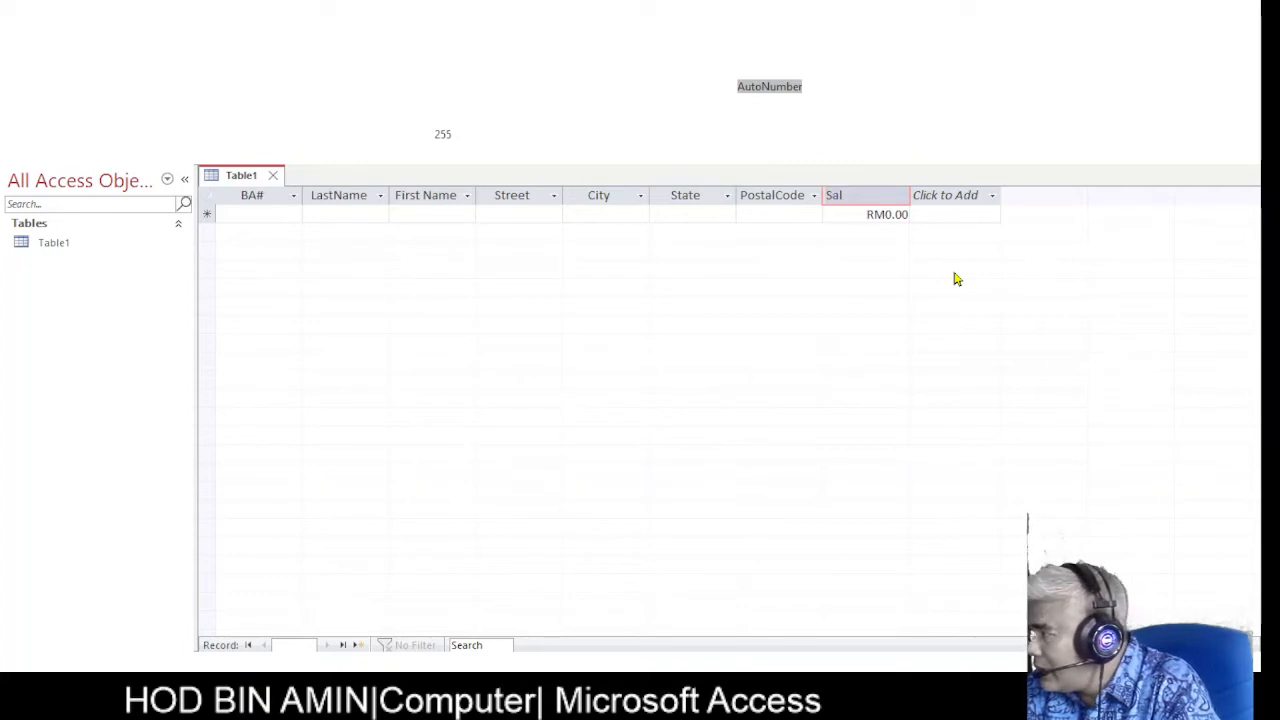
pyautogui.write('ary')
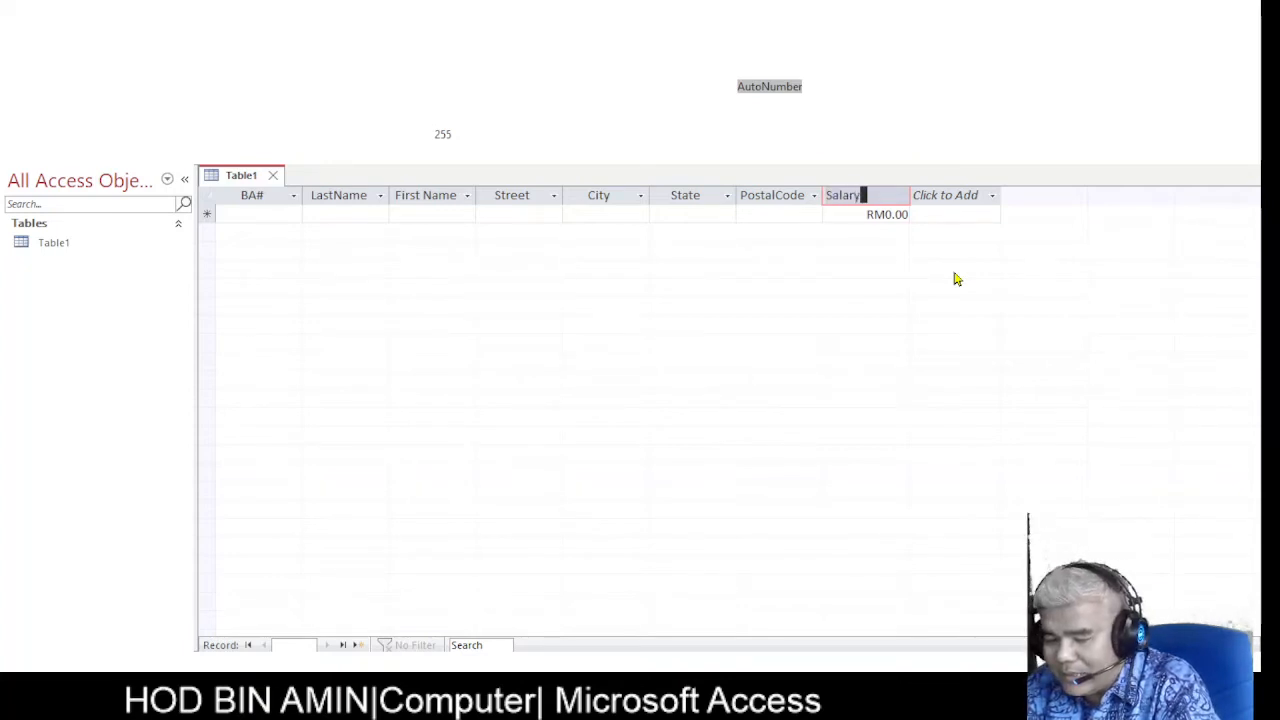
pyautogui.write('YTD')
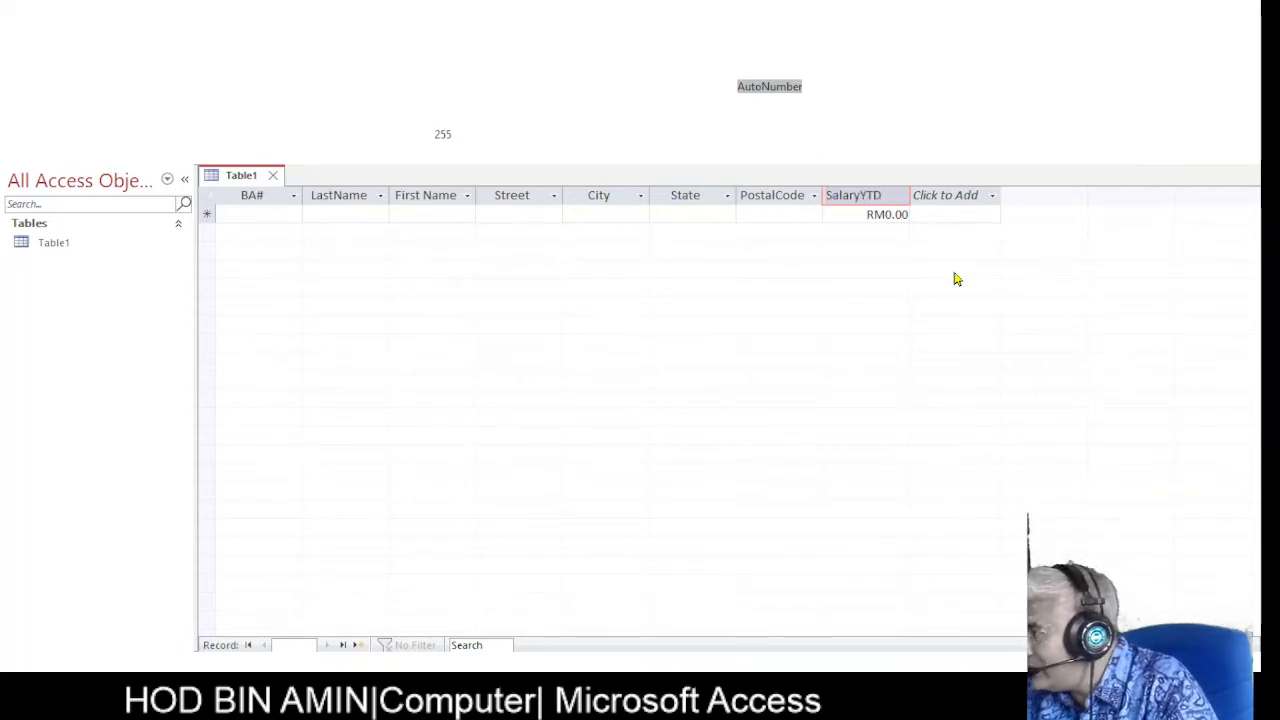
# Add a Currency field after SalaryYTD and name it IncentiveYTD.
pyautogui.click(950, 203)
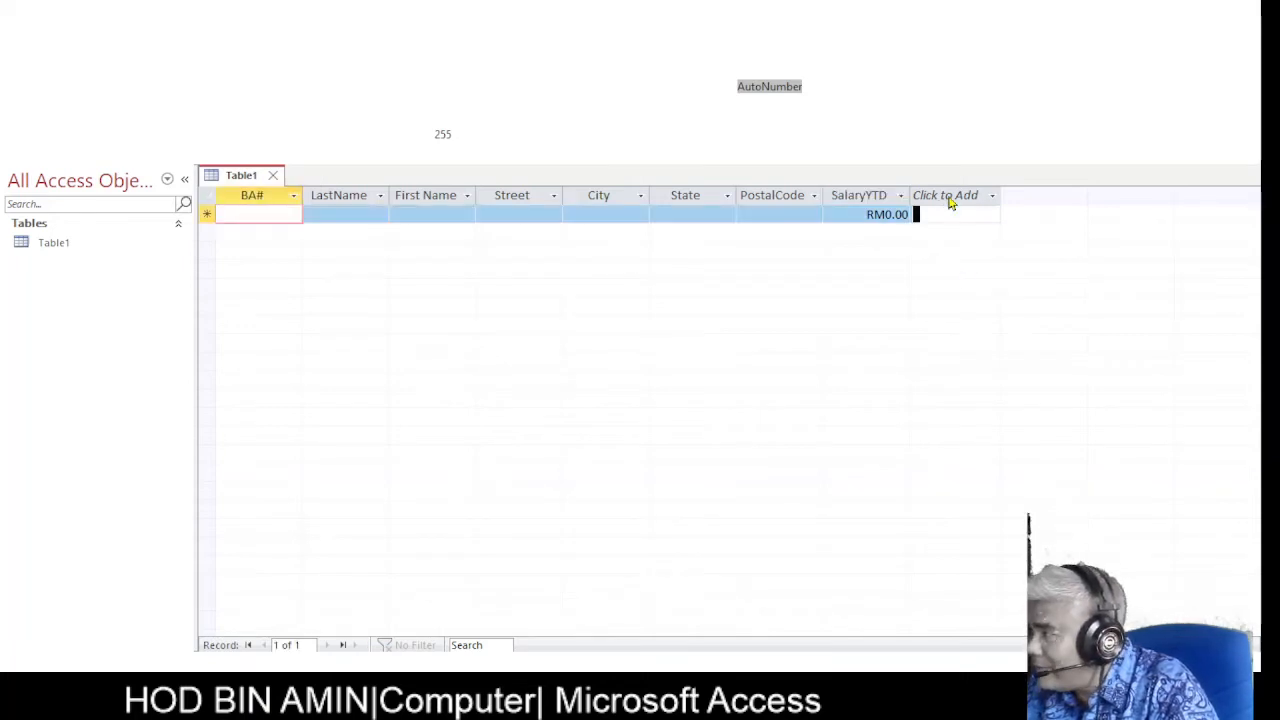
pyautogui.click(997, 304)
pyautogui.write('Omn')
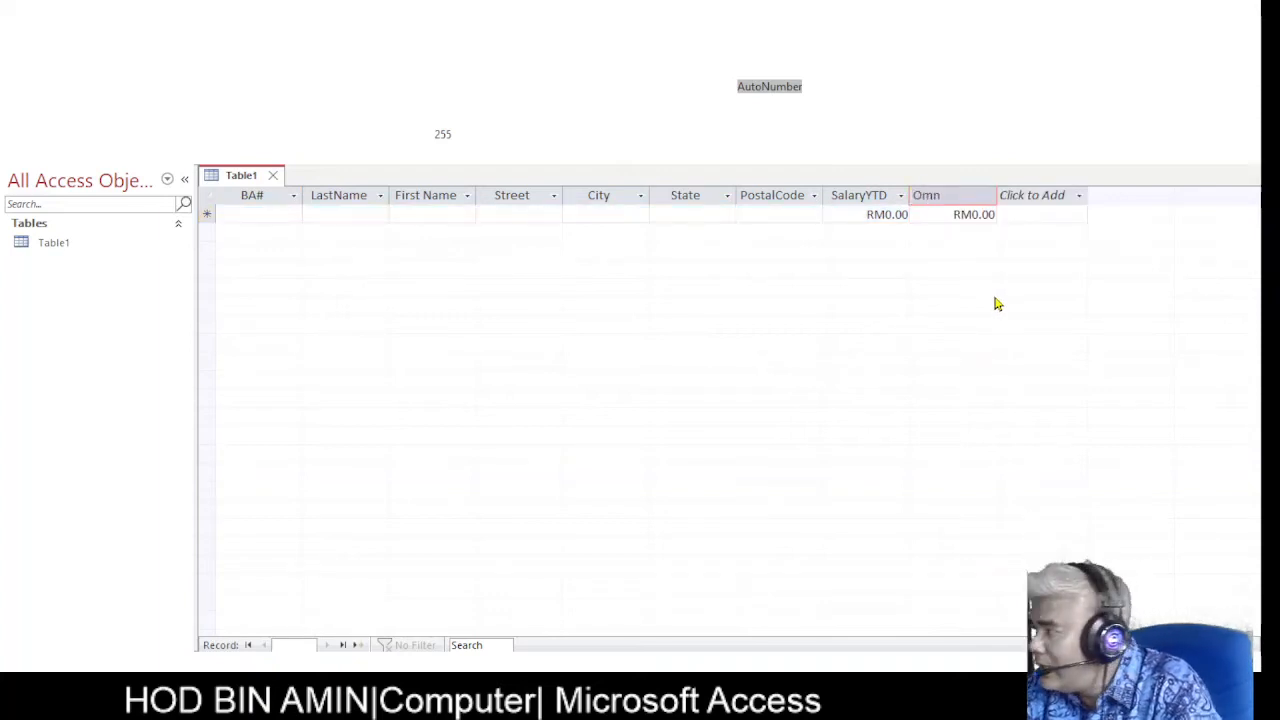
pyautogui.press('BackSpace')
pyautogui.press('BackSpace')
pyautogui.press('BackSpace')
pyautogui.write('In')
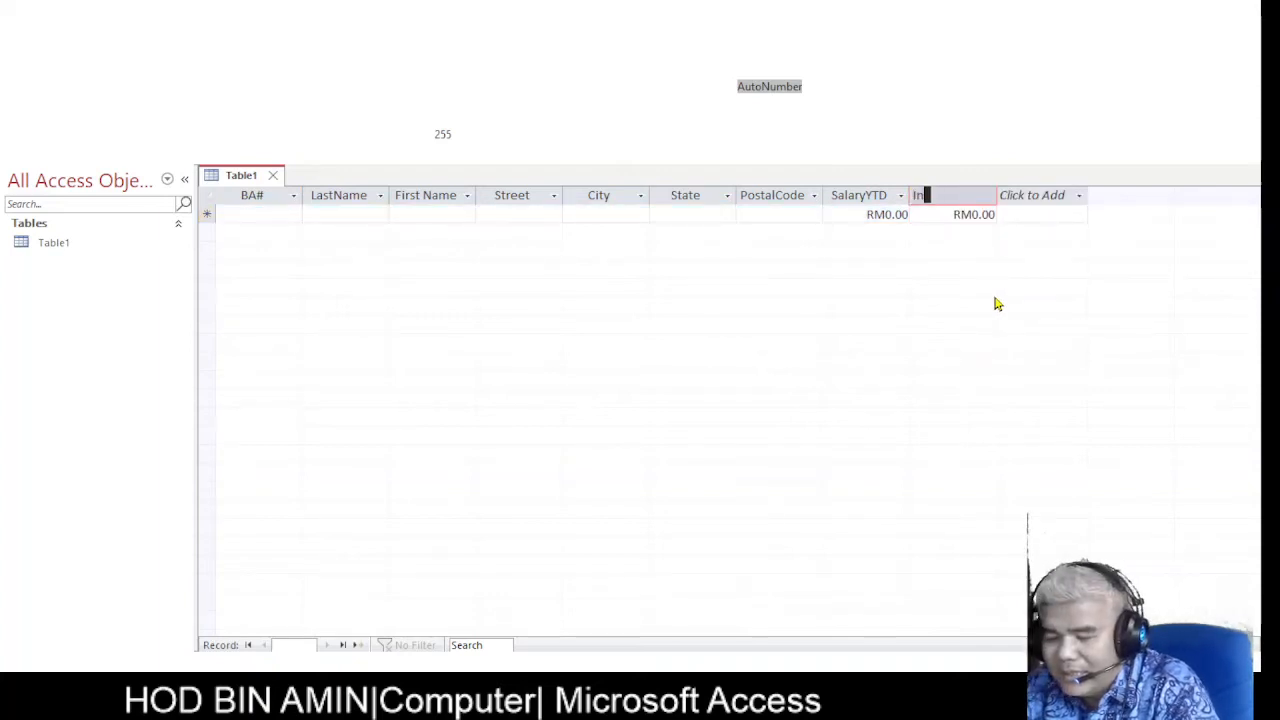
pyautogui.write('centive')
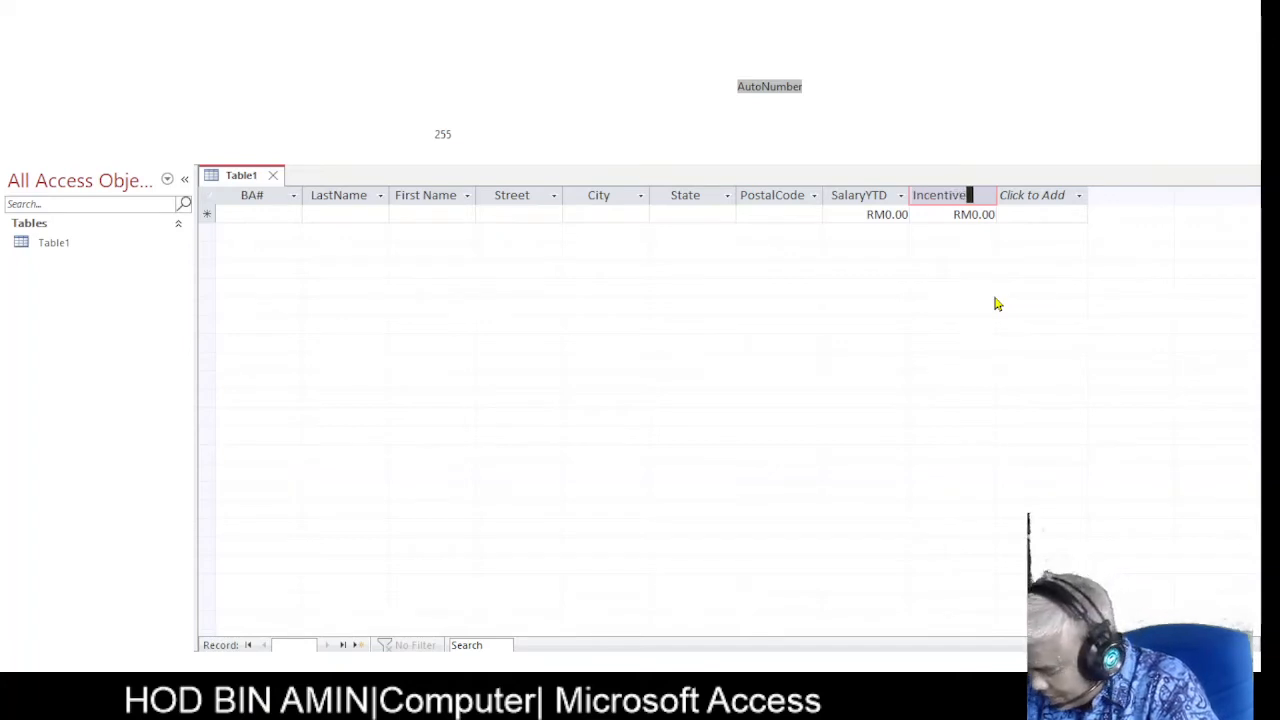
pyautogui.write('YTD')
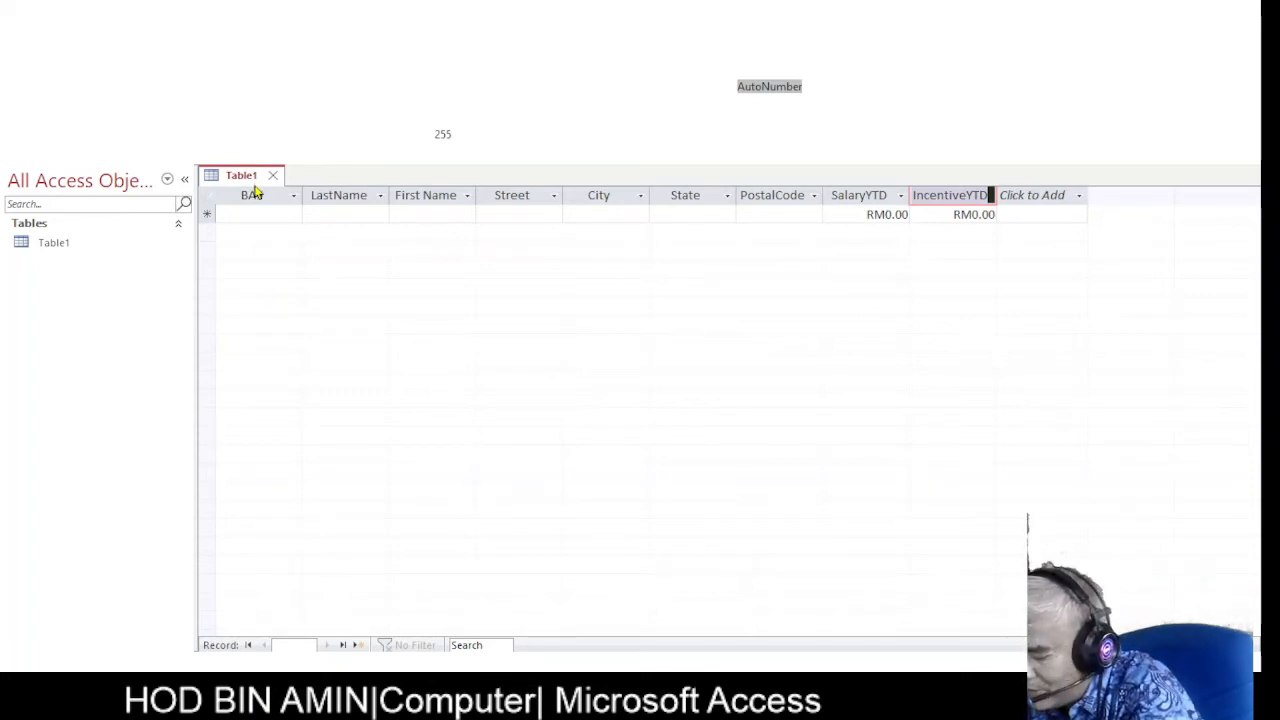
# Save Table1 under the name BusinessAnalystTable.
pyautogui.click(57, 23)
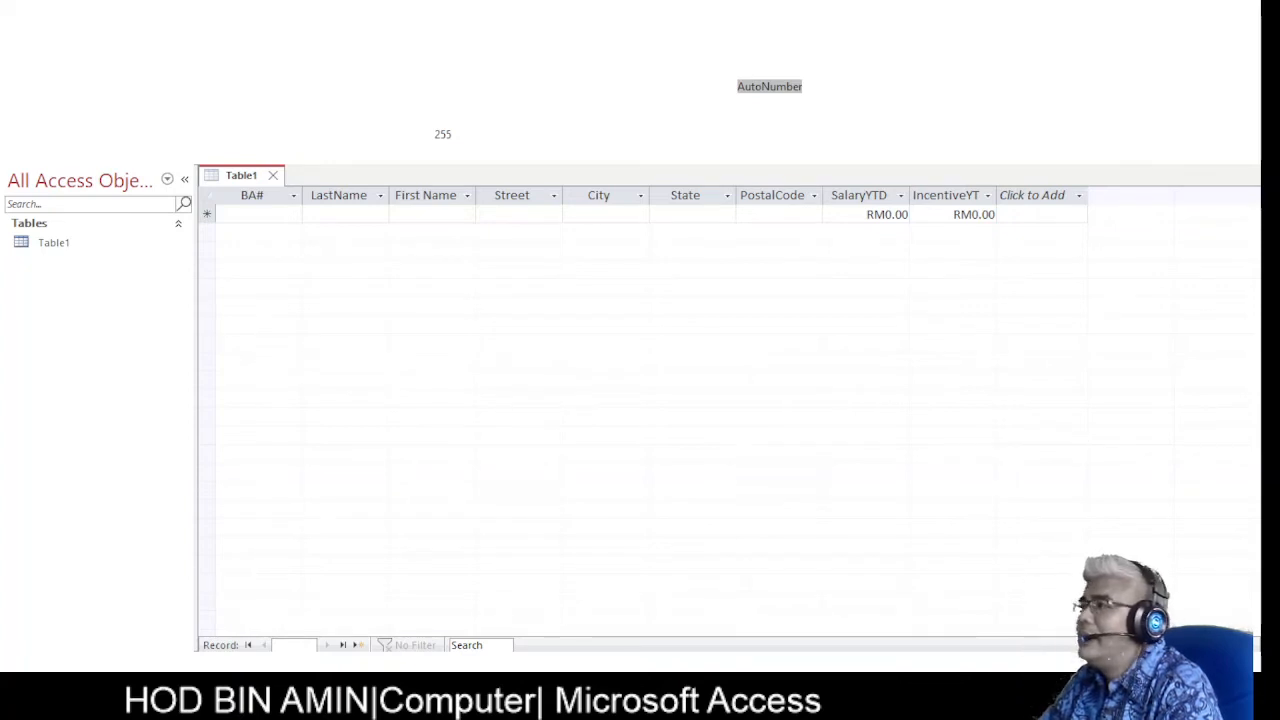
pyautogui.click(635, 276)
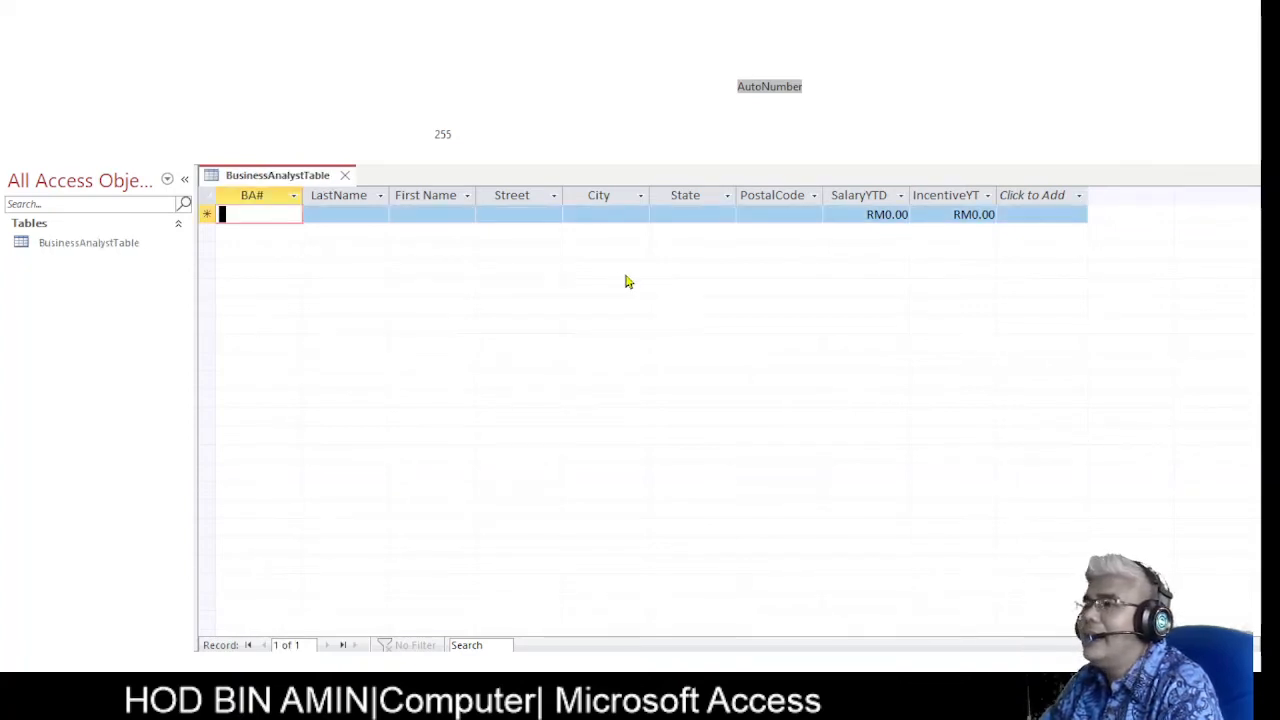
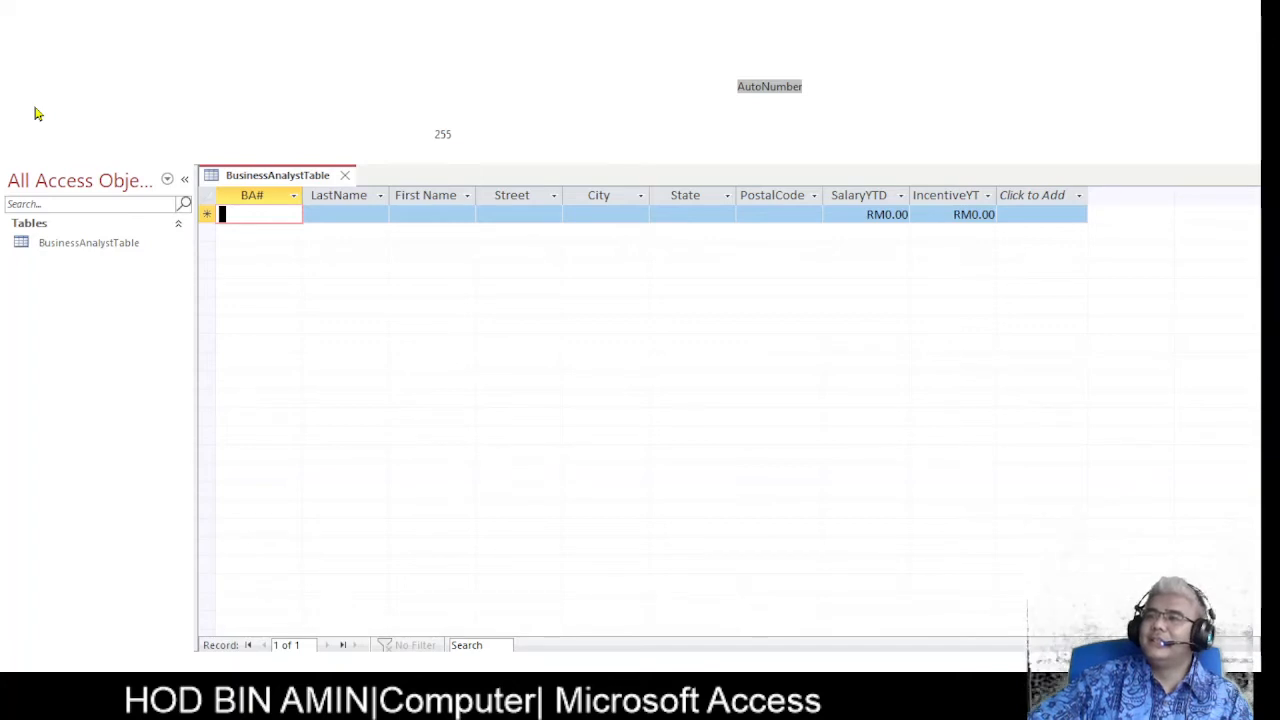
# Examine the structure of BusinessAnalystTable by switching between Design View and Datasheet View, finishing in Design View.
pyautogui.click(35, 114)
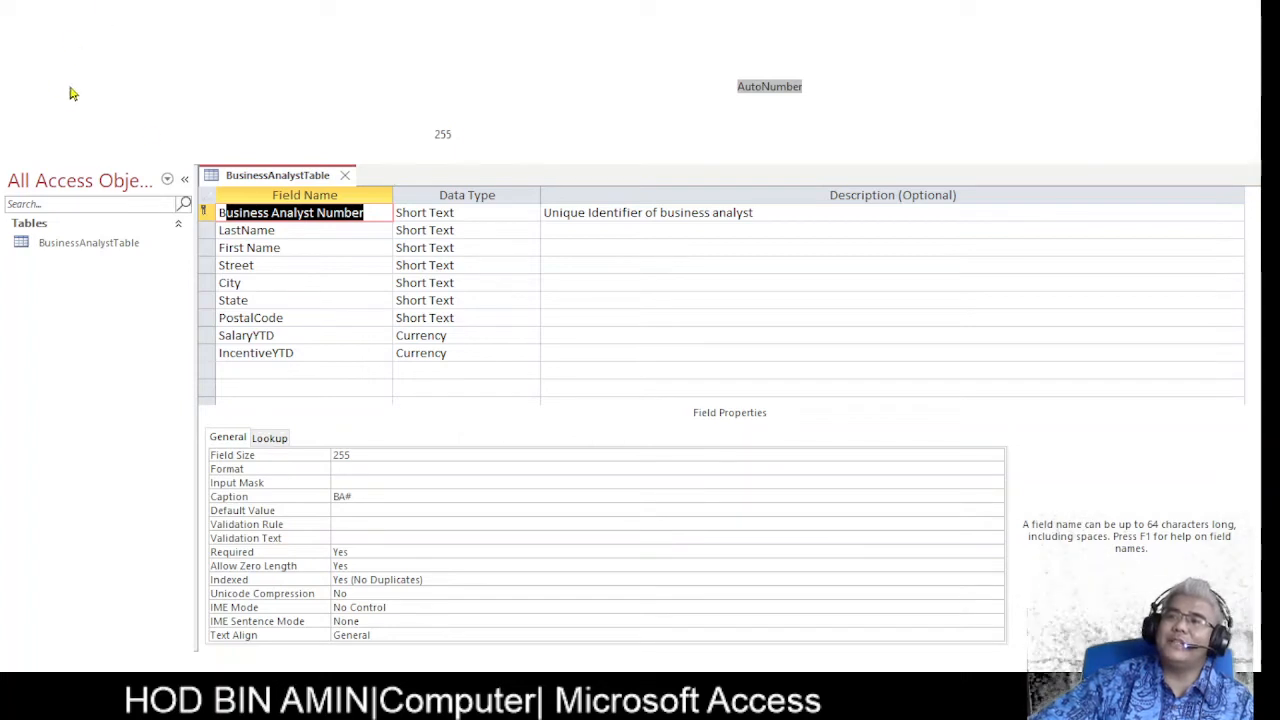
pyautogui.click(43, 106)
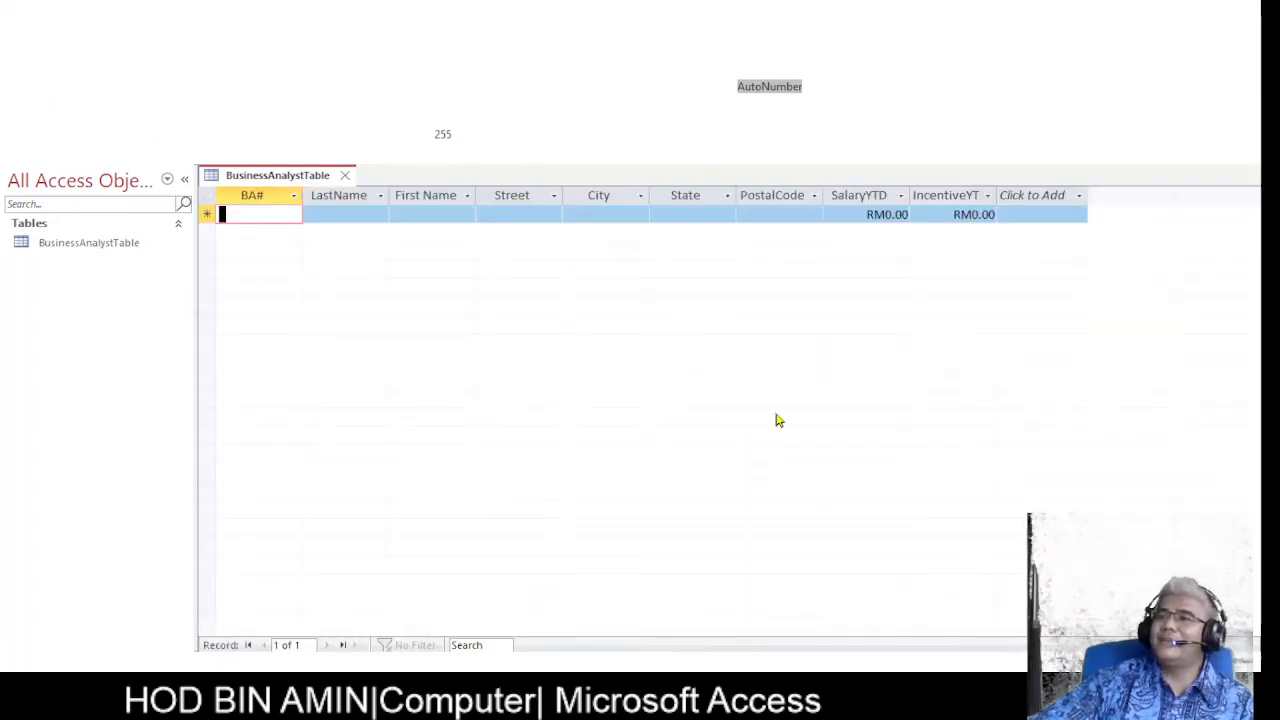
pyautogui.click(87, 105)
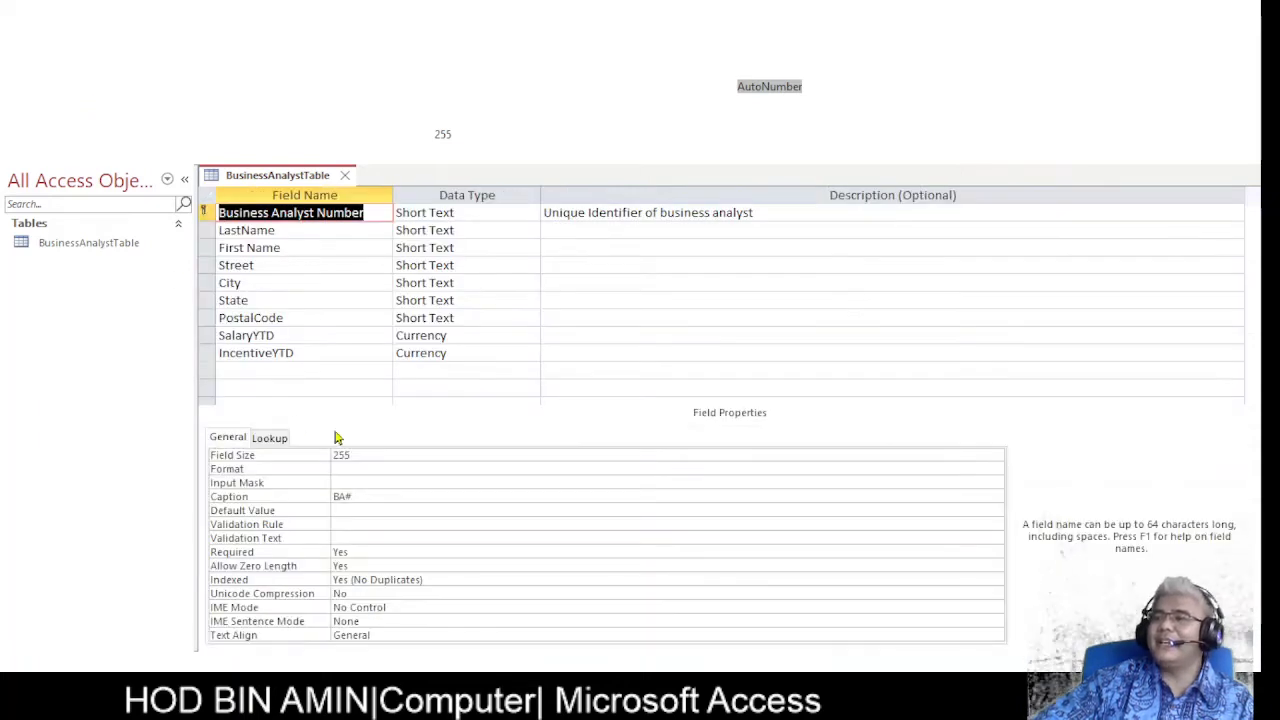
pyautogui.click(34, 106)
pyautogui.click(104, 108)
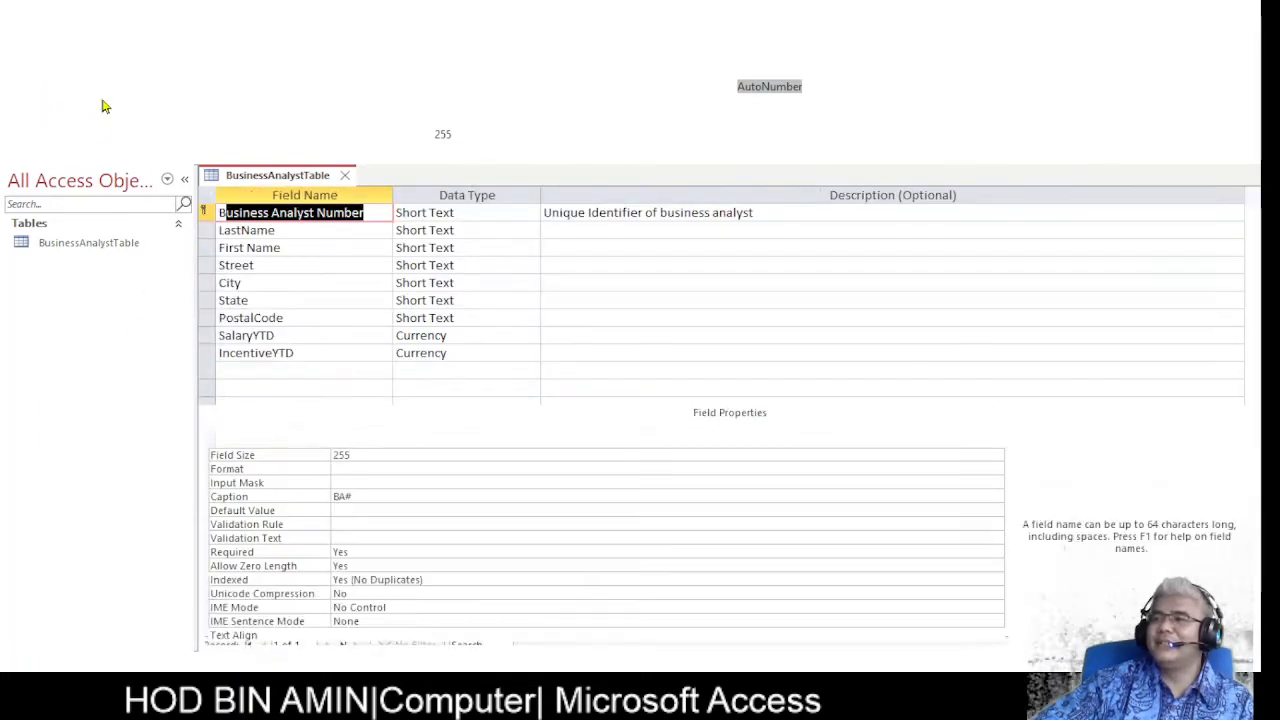
# Compare the fields of BusinessAnalystTable in Datasheet View and Design View, finishing in Datasheet View.
pyautogui.click(37, 111)
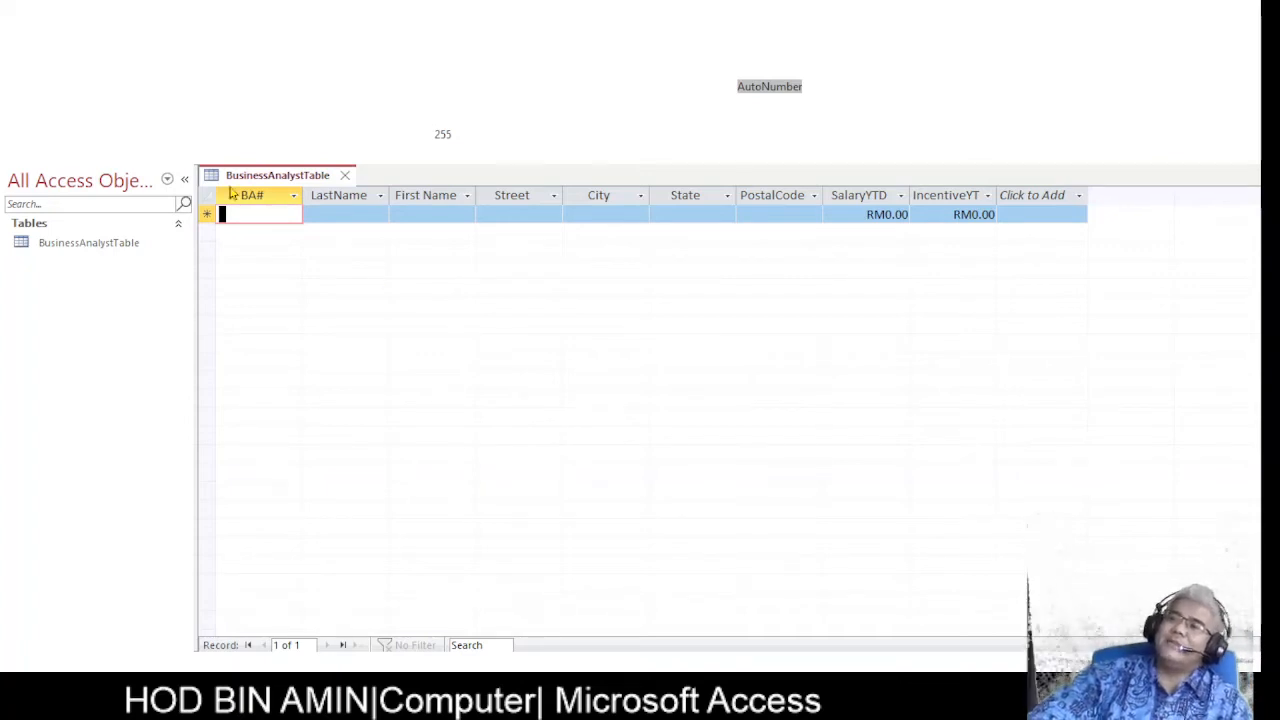
pyautogui.click(94, 106)
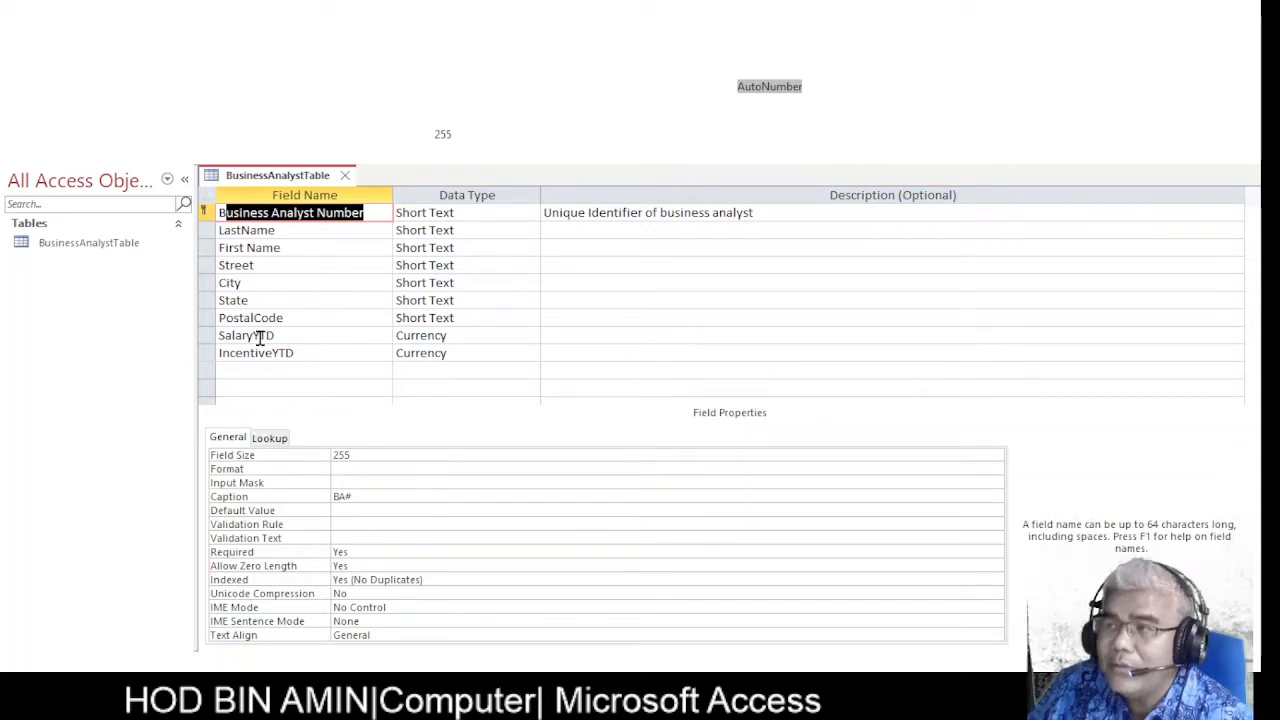
pyautogui.click(40, 100)
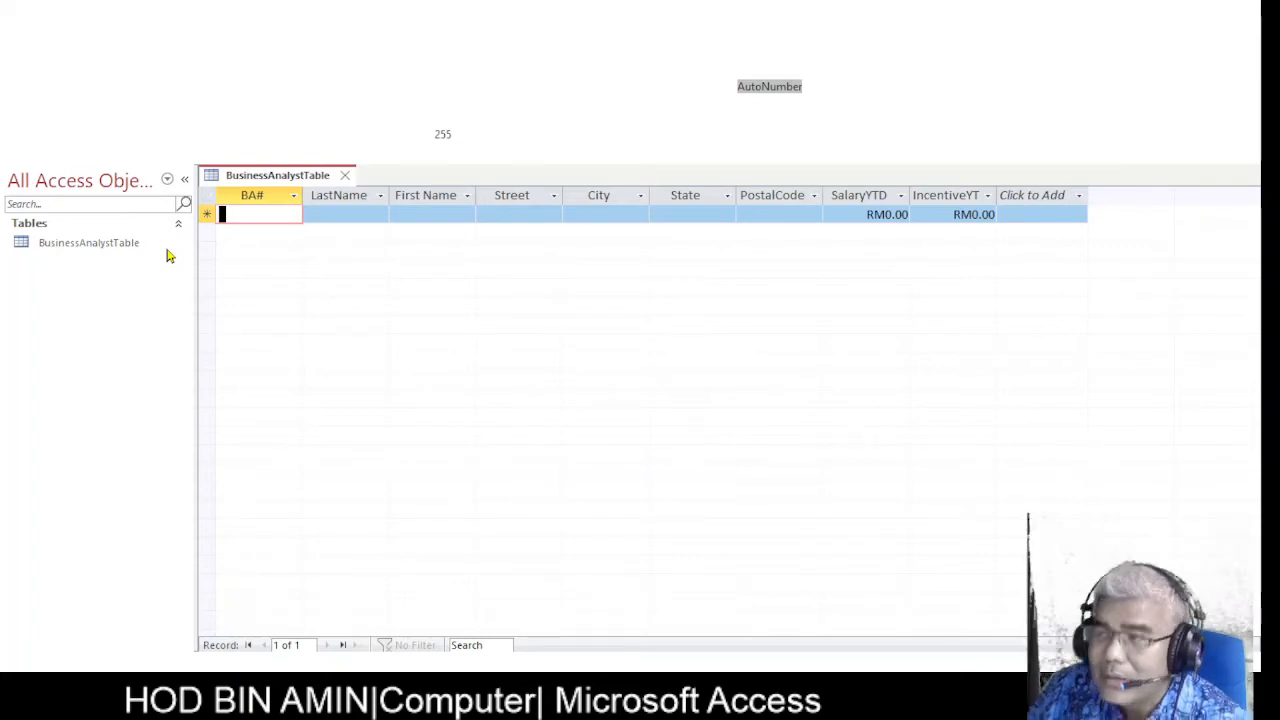
# Return BusinessAnalystTable to Design View and set the Business Analyst Number field as the primary key.
pyautogui.click(98, 110)
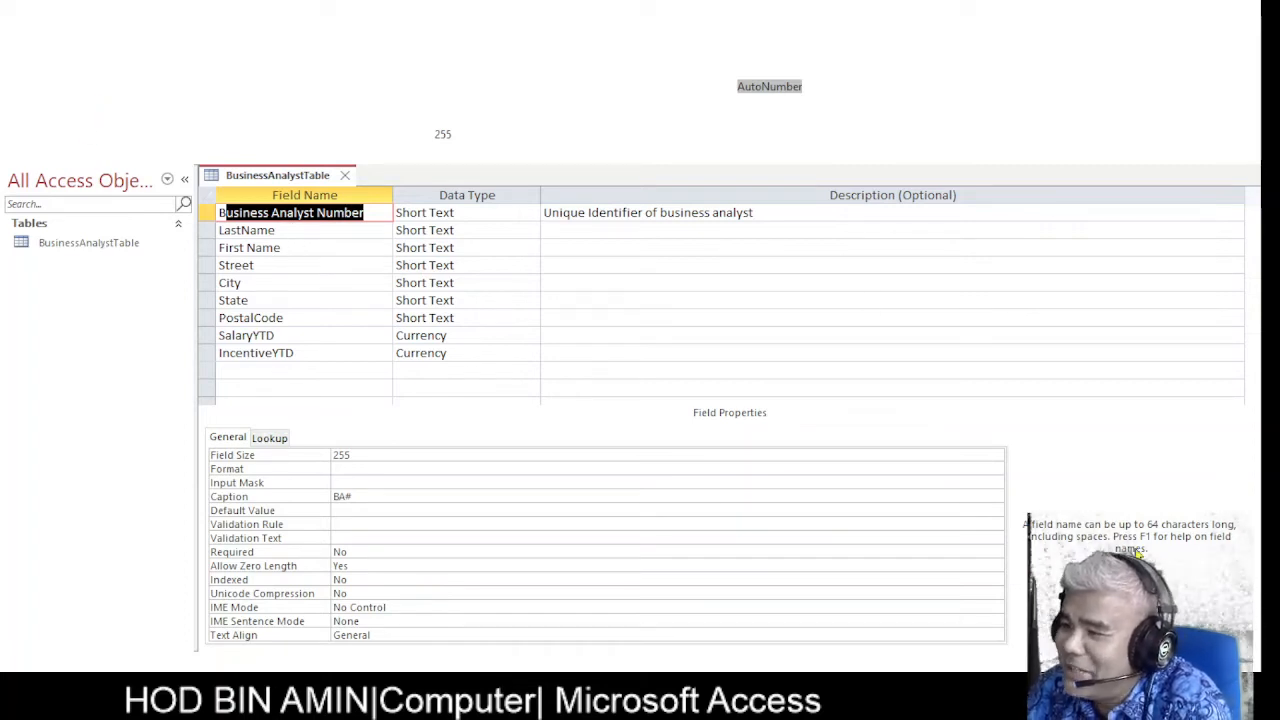
pyautogui.click(100, 107)
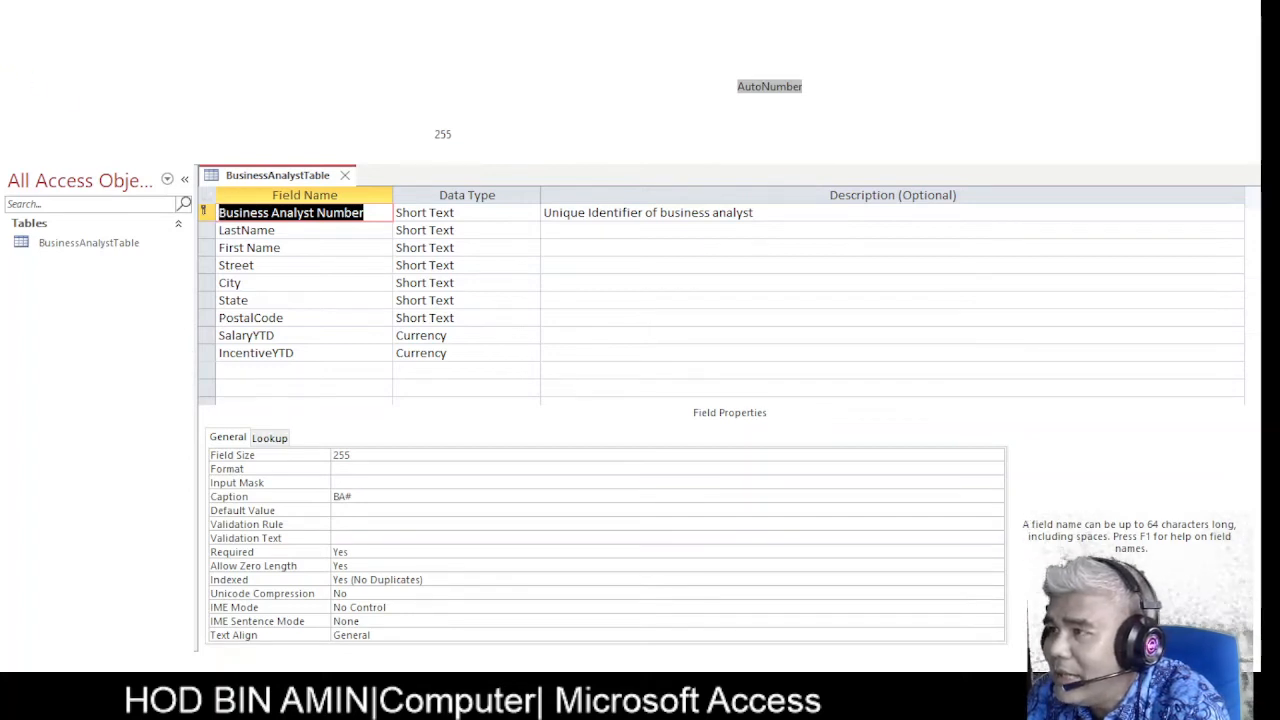
pyautogui.click(598, 432)
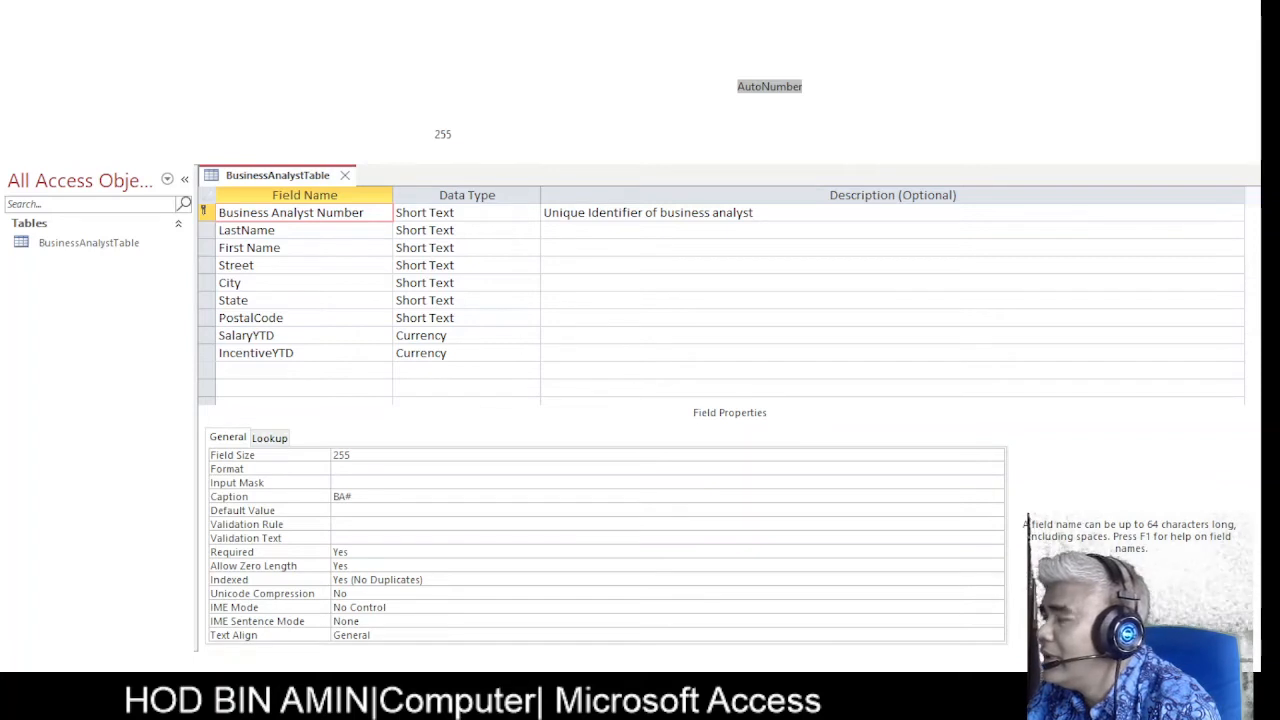
pyautogui.press('F2')
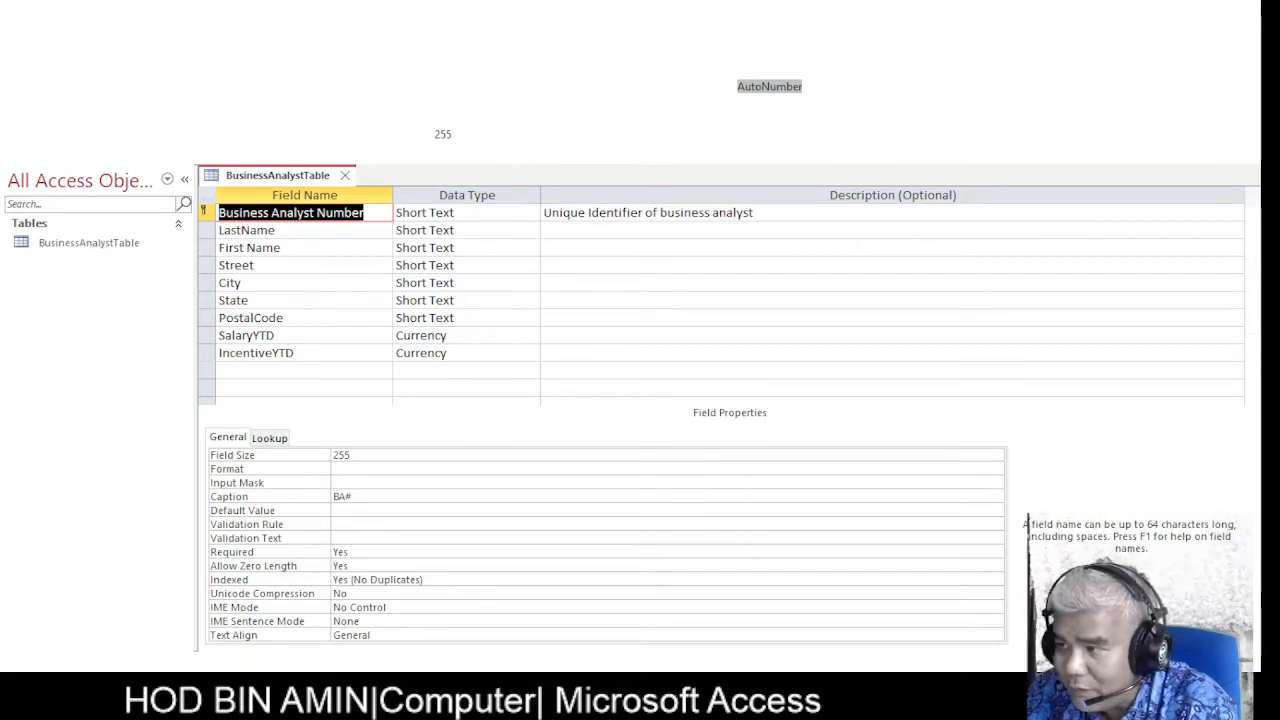
# Set the field size of the Business Analyst Number field to 2.
pyautogui.click(371, 455)
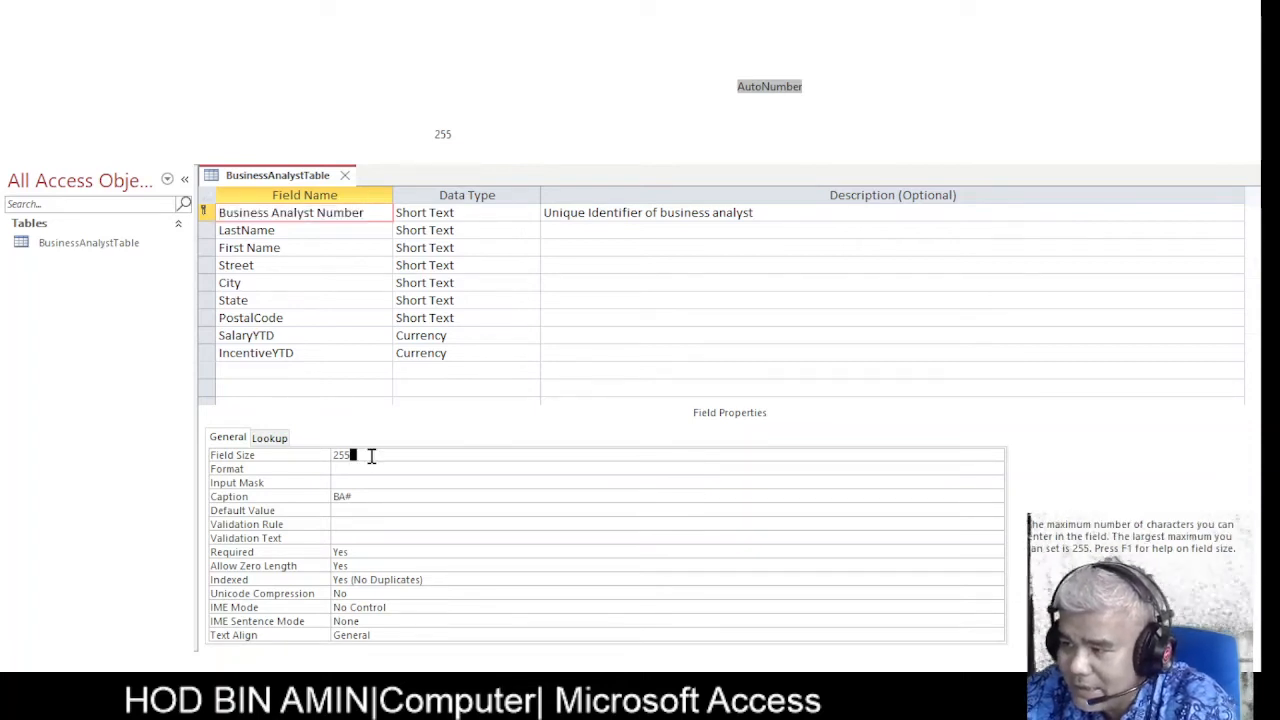
pyautogui.press('BackSpace')
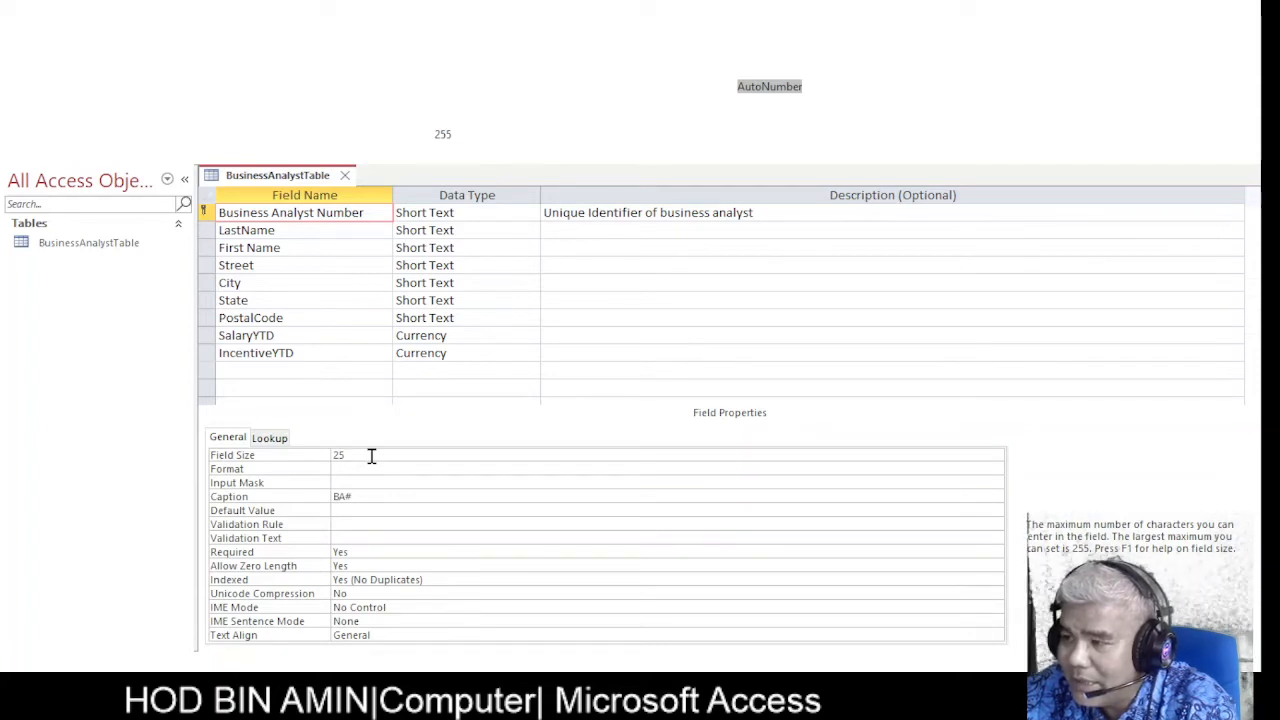
pyautogui.press('BackSpace')
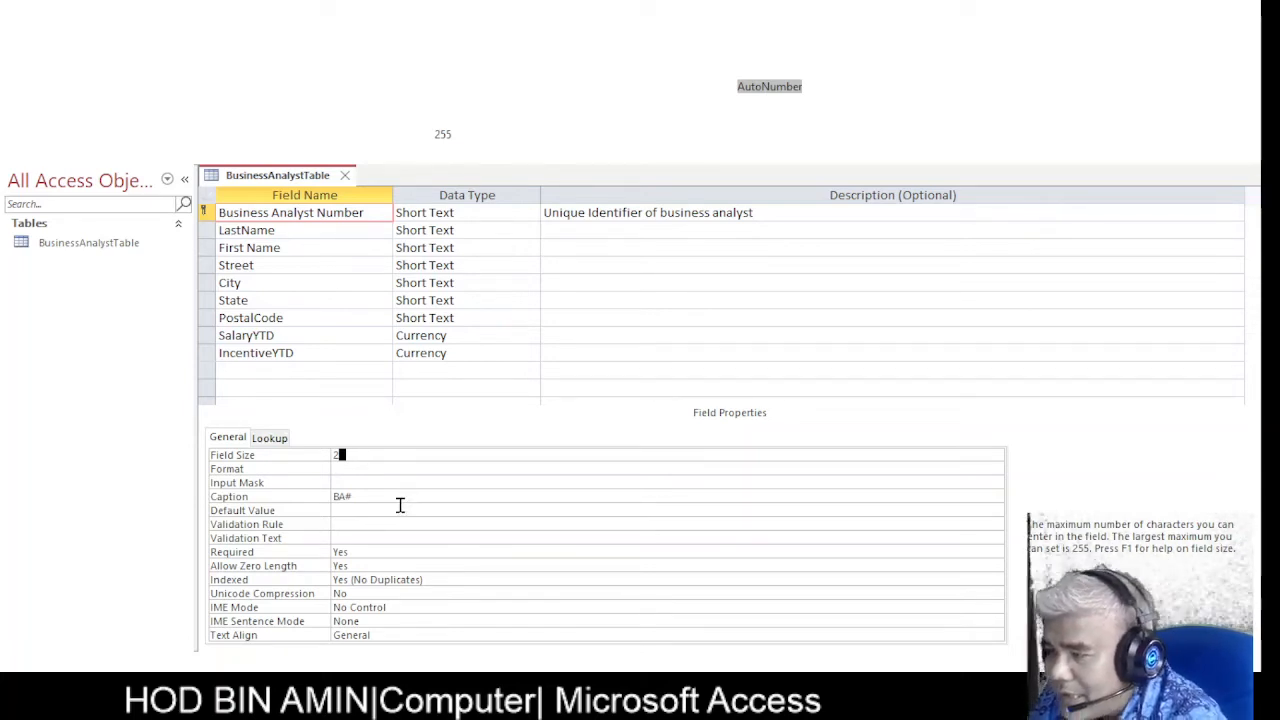
pyautogui.click(400, 508)
pyautogui.click(375, 492)
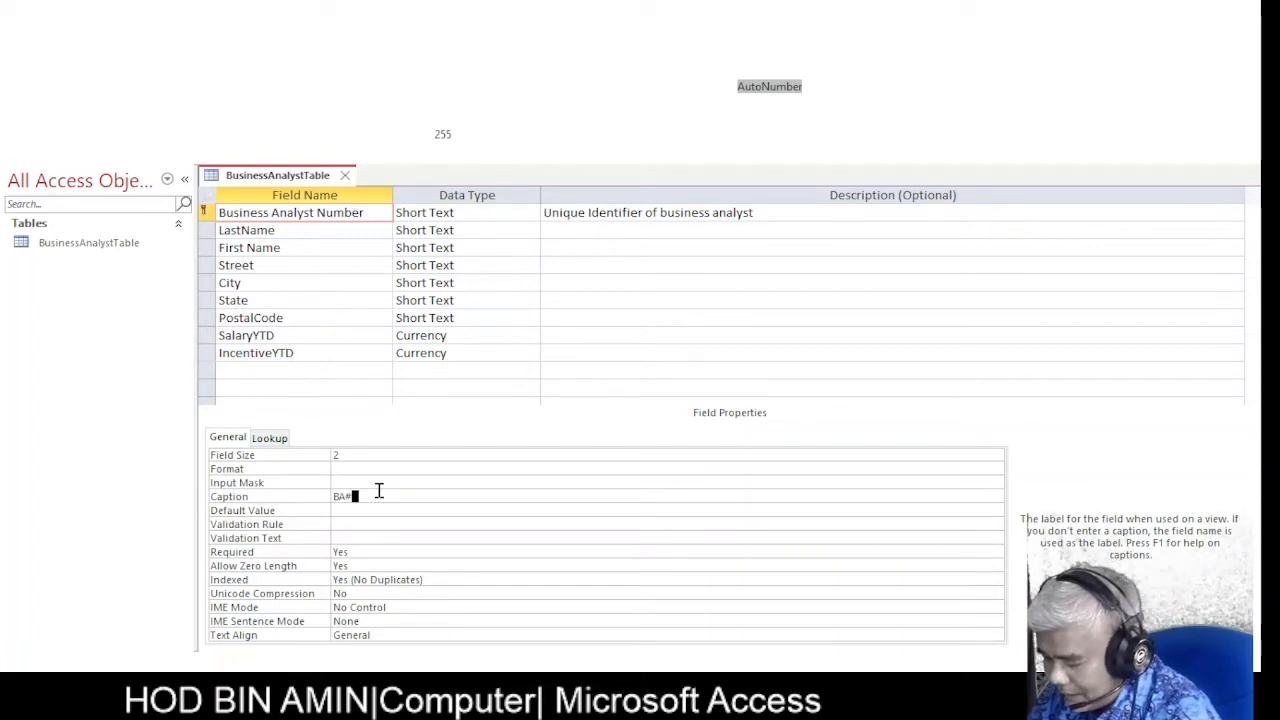
# Set the field size of the LastName field to 15.
pyautogui.click(287, 230)
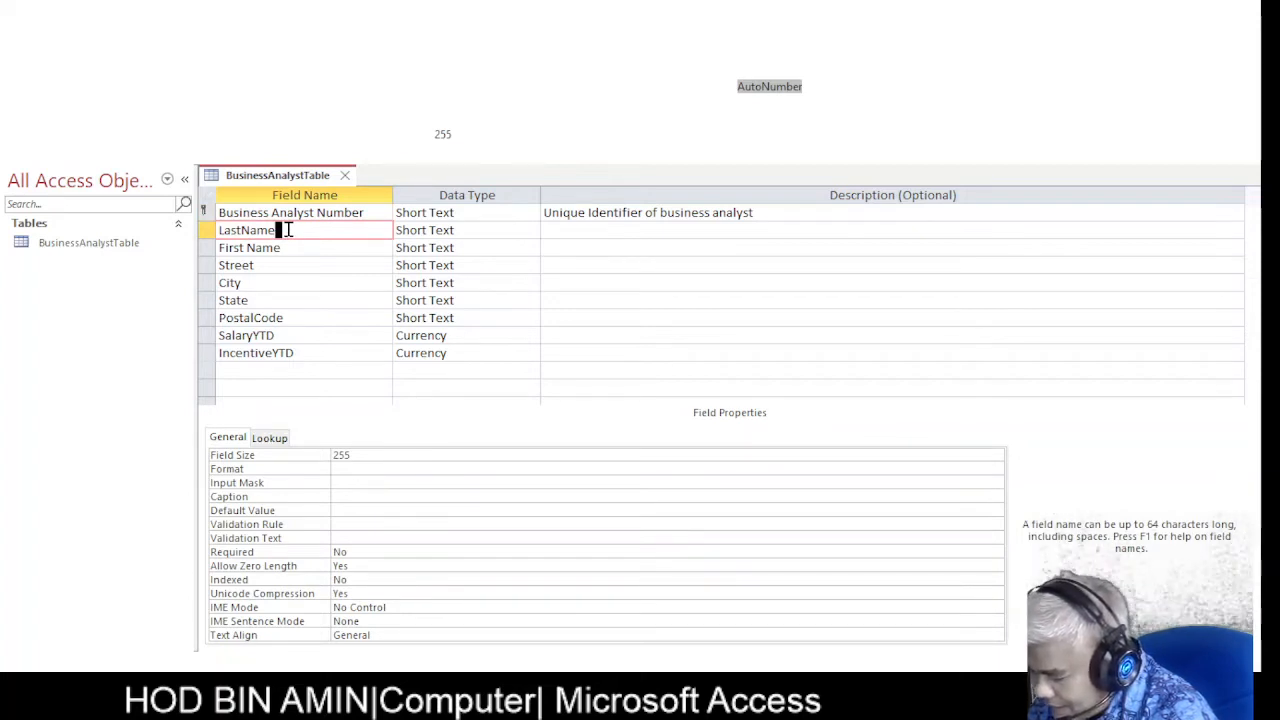
pyautogui.click(392, 456)
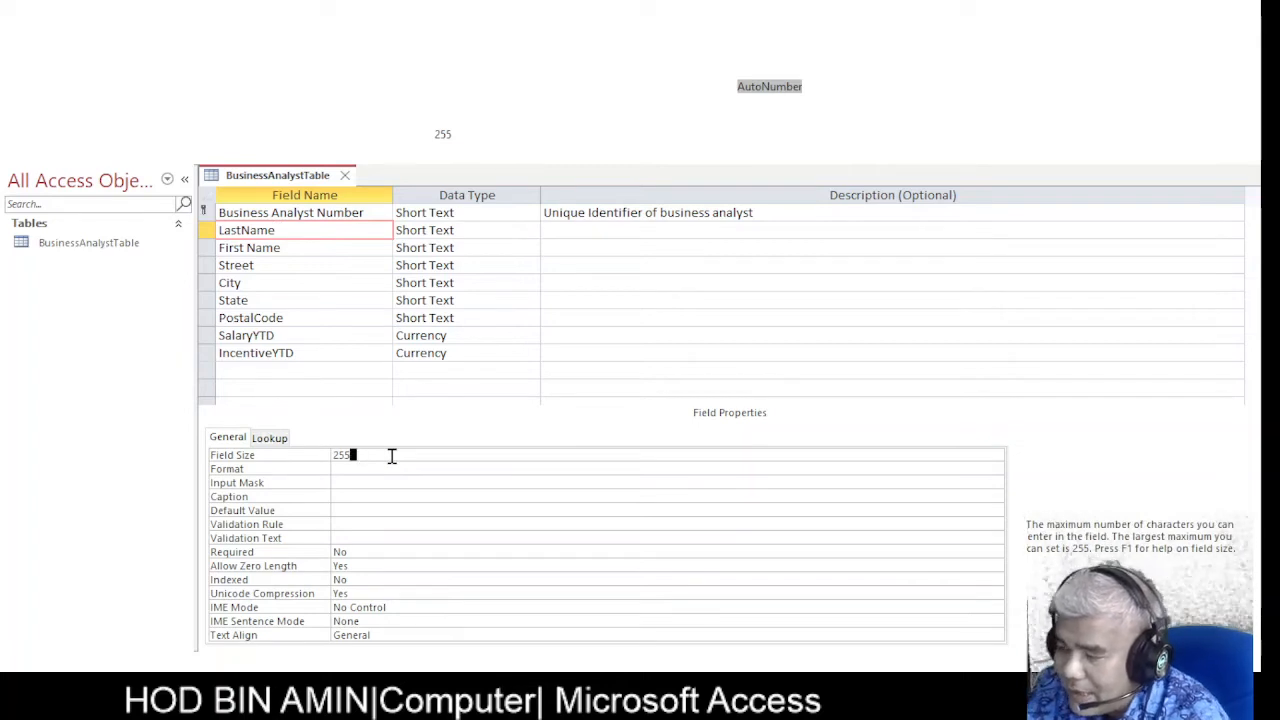
pyautogui.press('BackSpace')
pyautogui.press('BackSpace')
pyautogui.press('BackSpace')
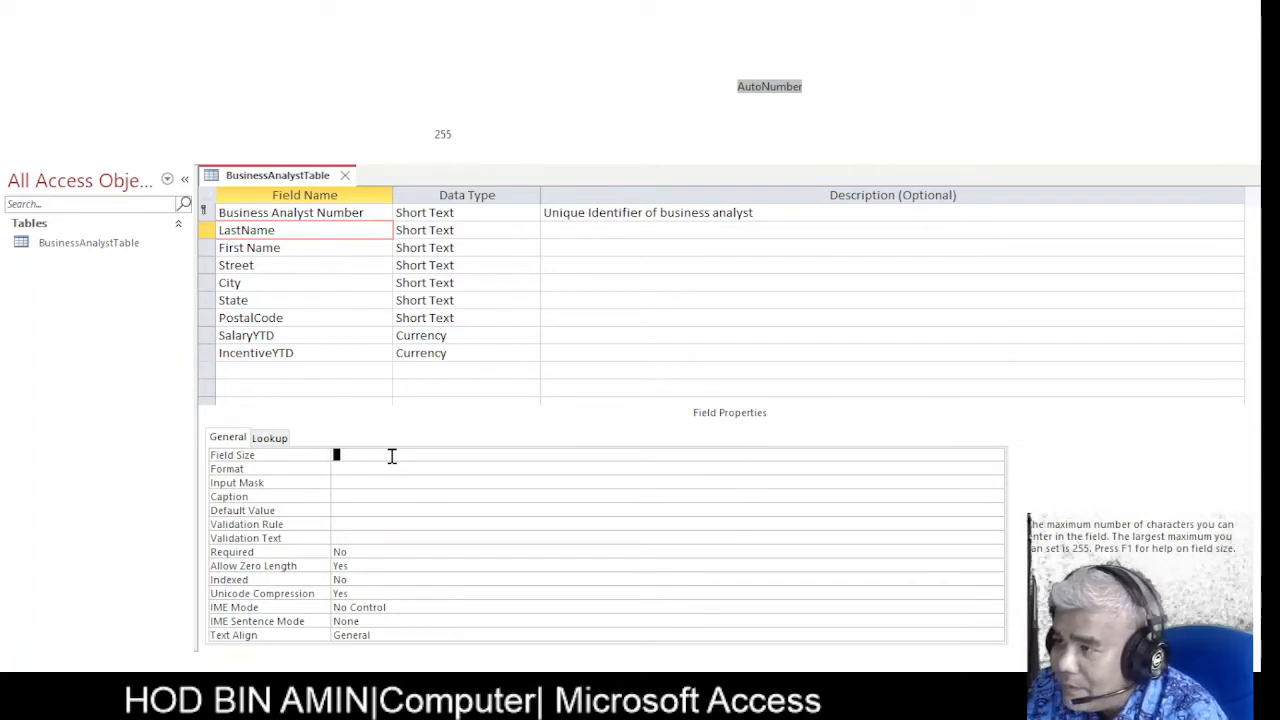
pyautogui.write('1')
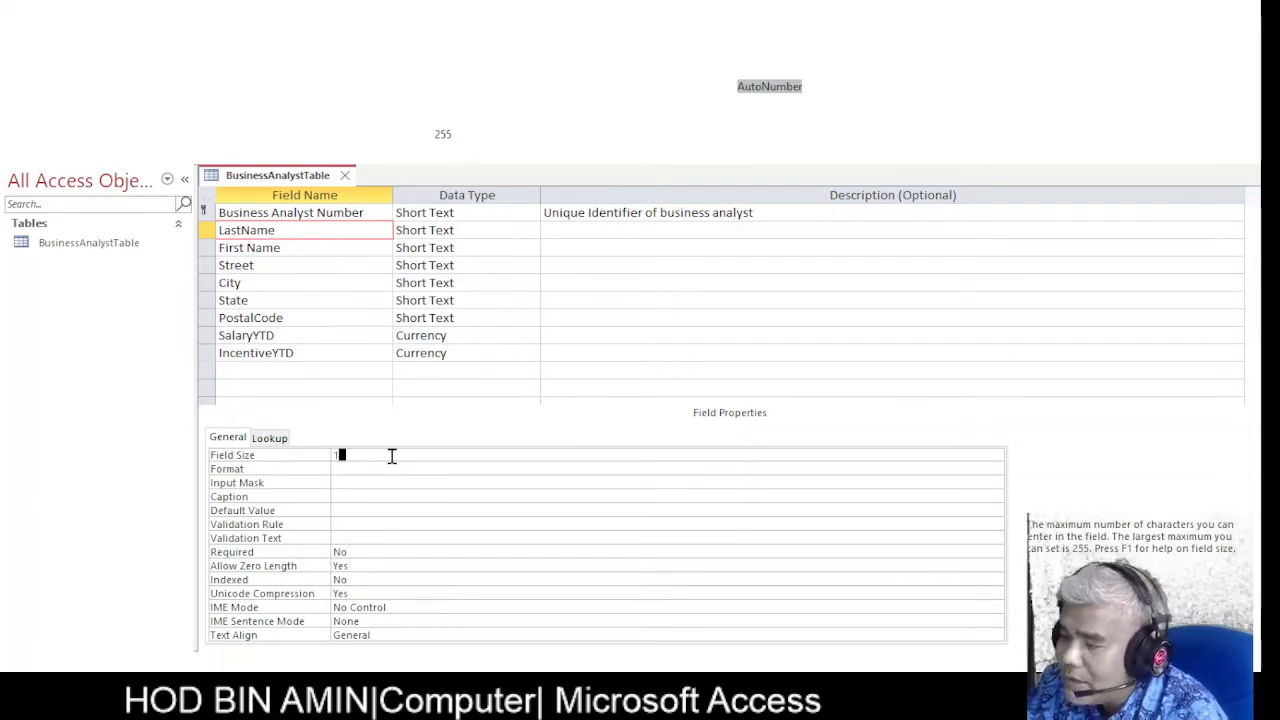
pyautogui.write('5')
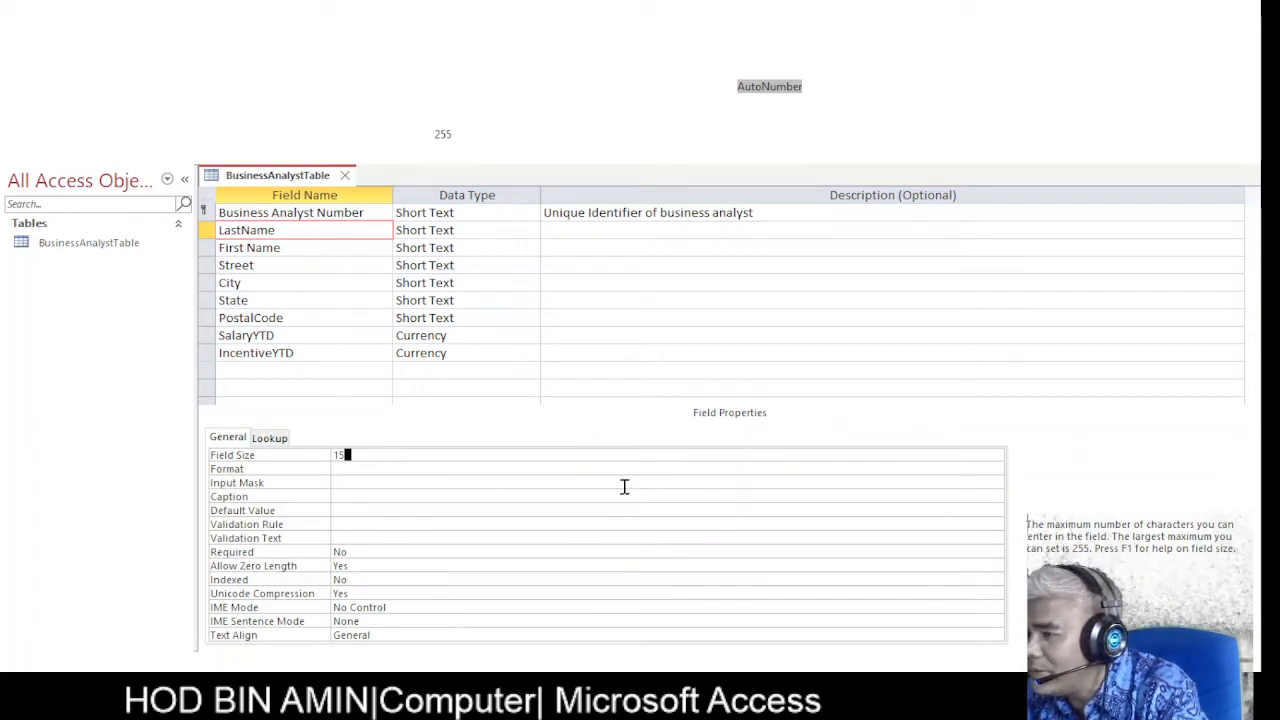
pyautogui.click(582, 514)
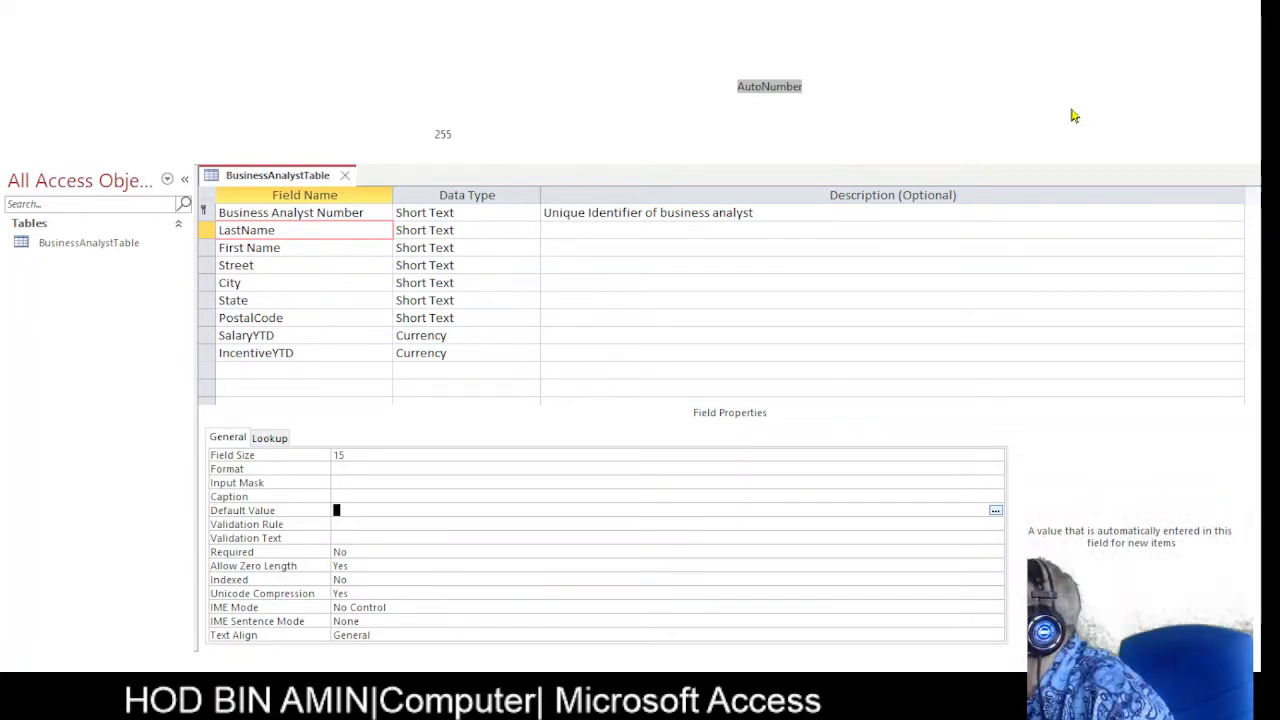
# Close the design of BusinessAnalystTable and reopen the table in Datasheet View.
pyautogui.click(1195, 25)
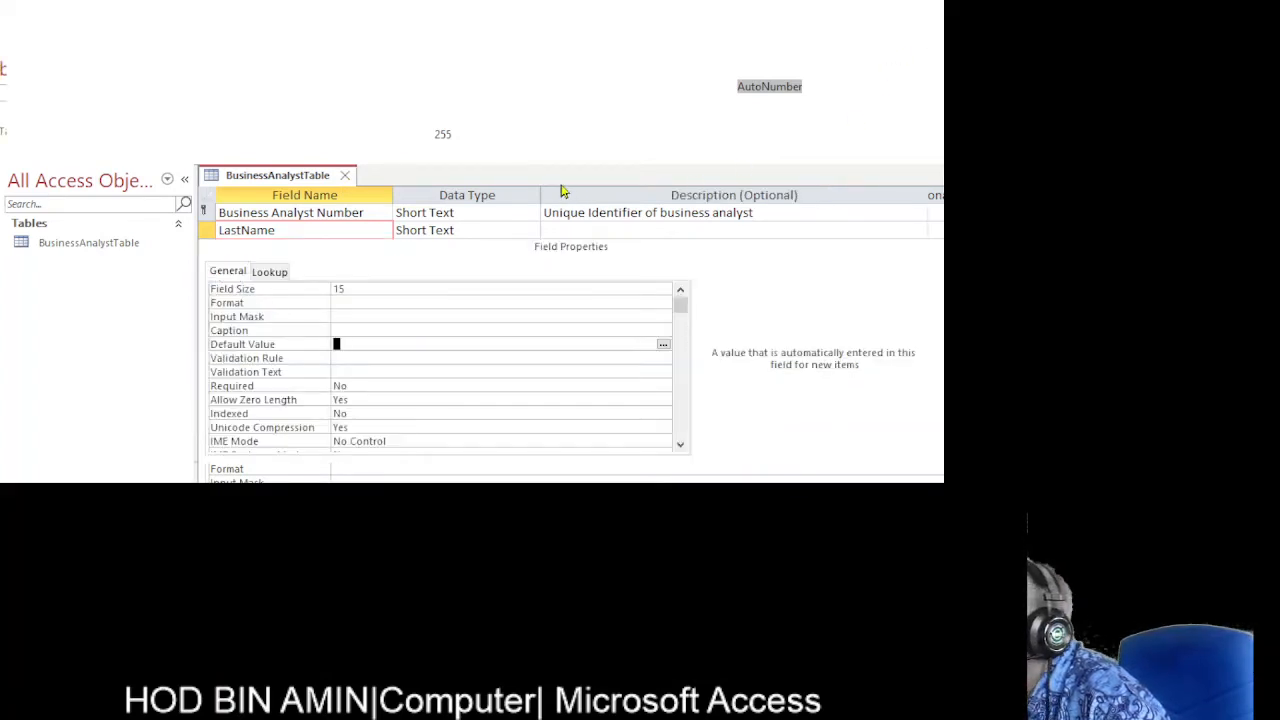
pyautogui.click(889, 27)
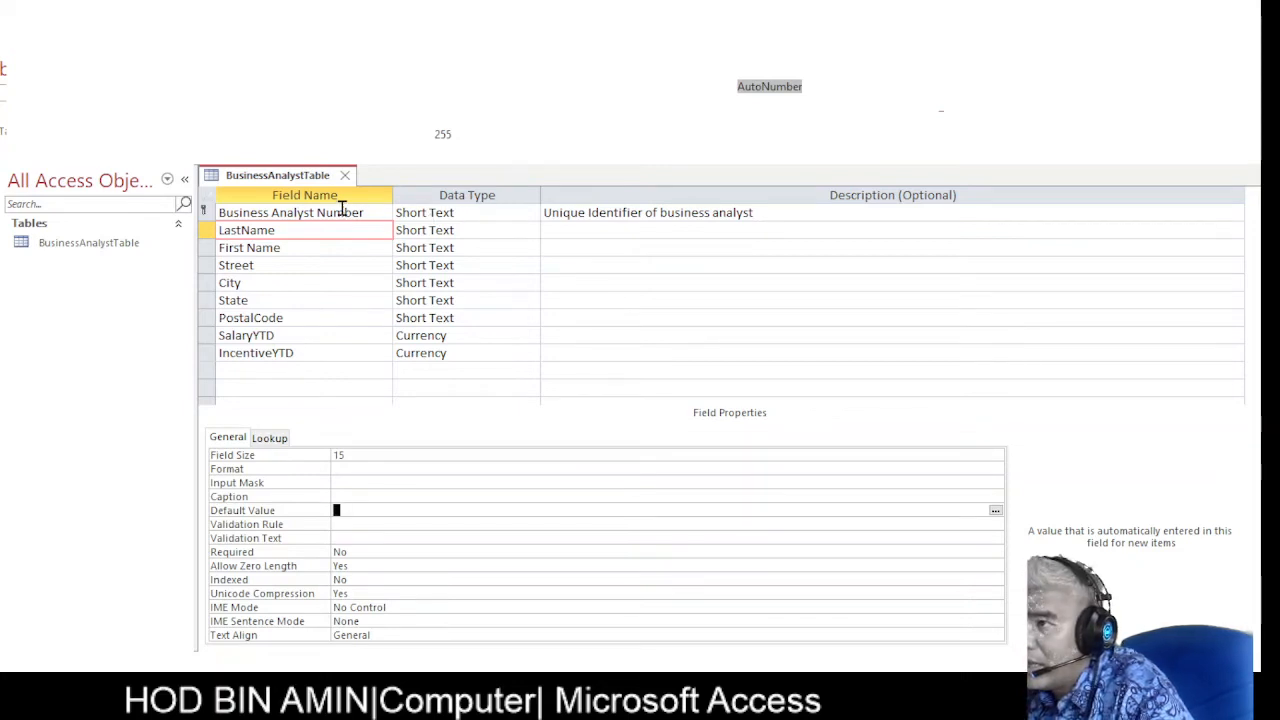
pyautogui.click(88, 250)
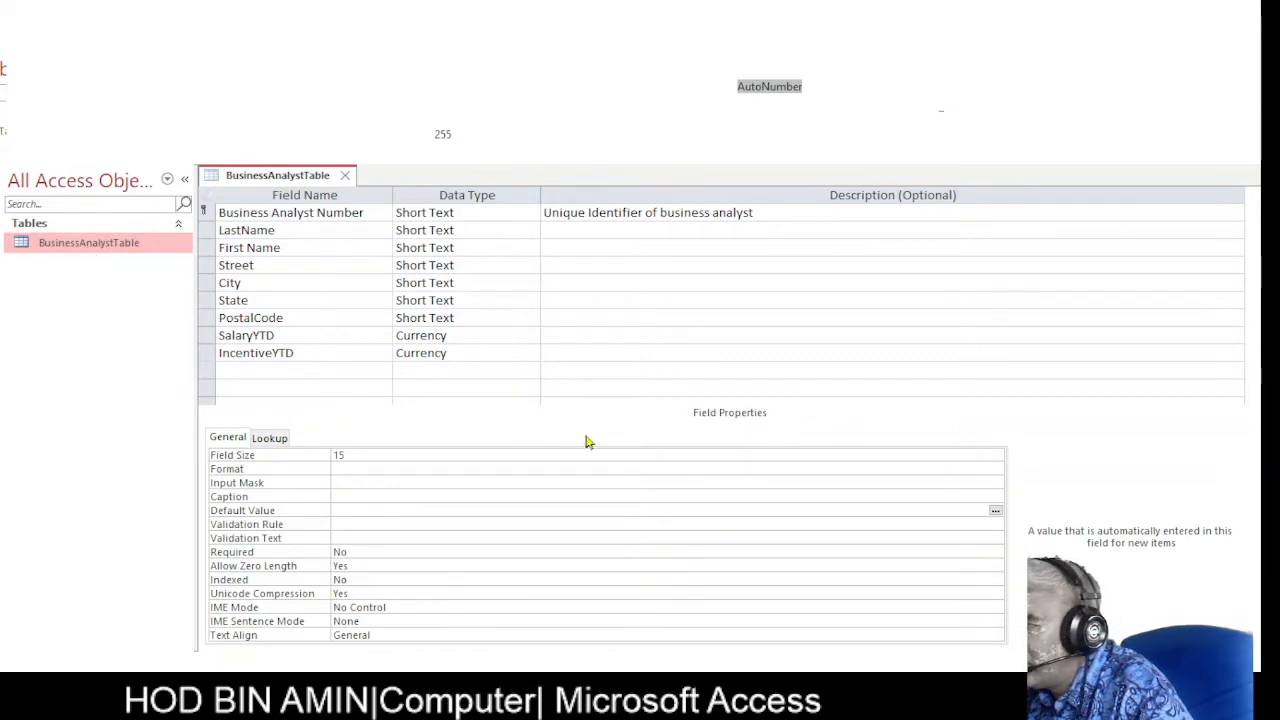
pyautogui.click(747, 320)
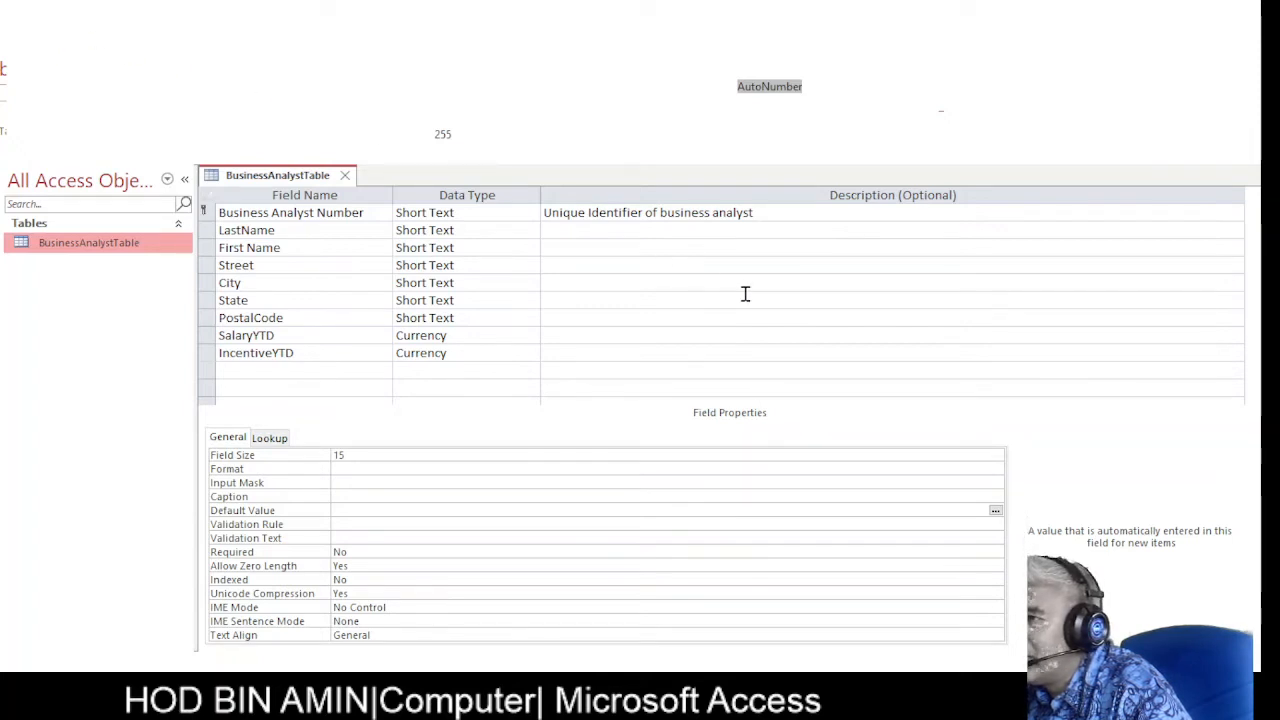
pyautogui.click(343, 176)
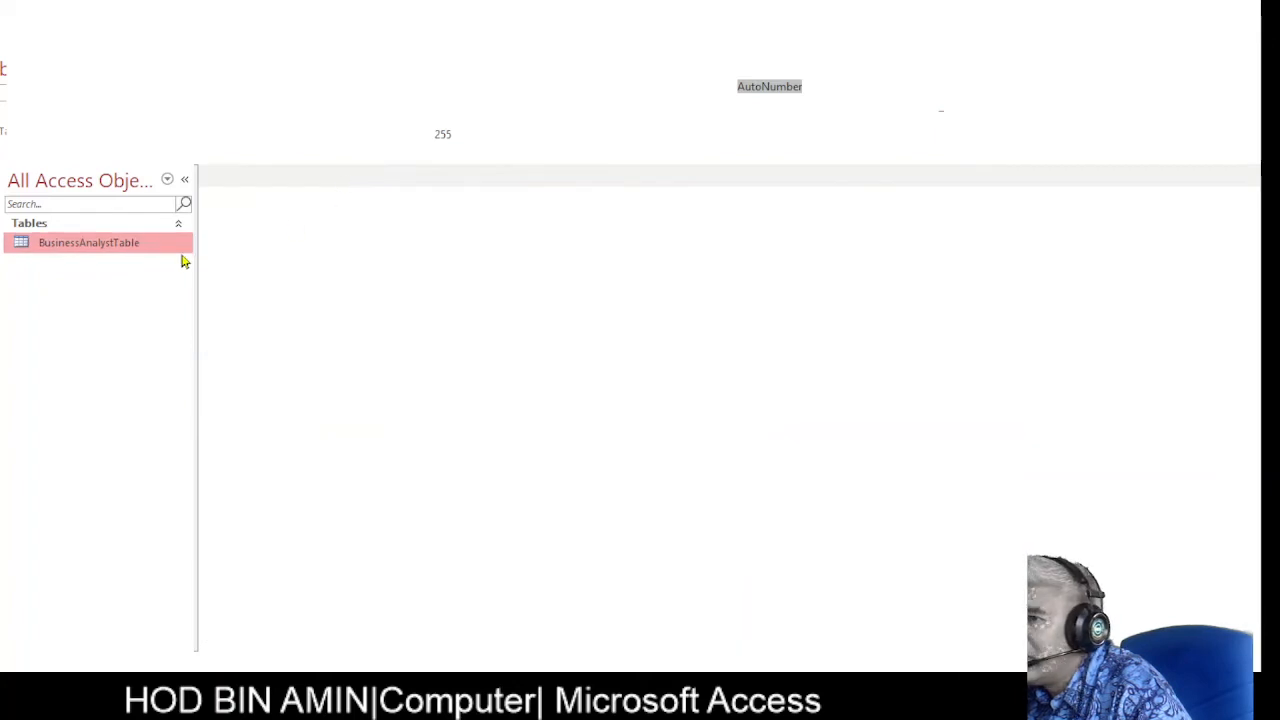
pyautogui.doubleClick(110, 250)
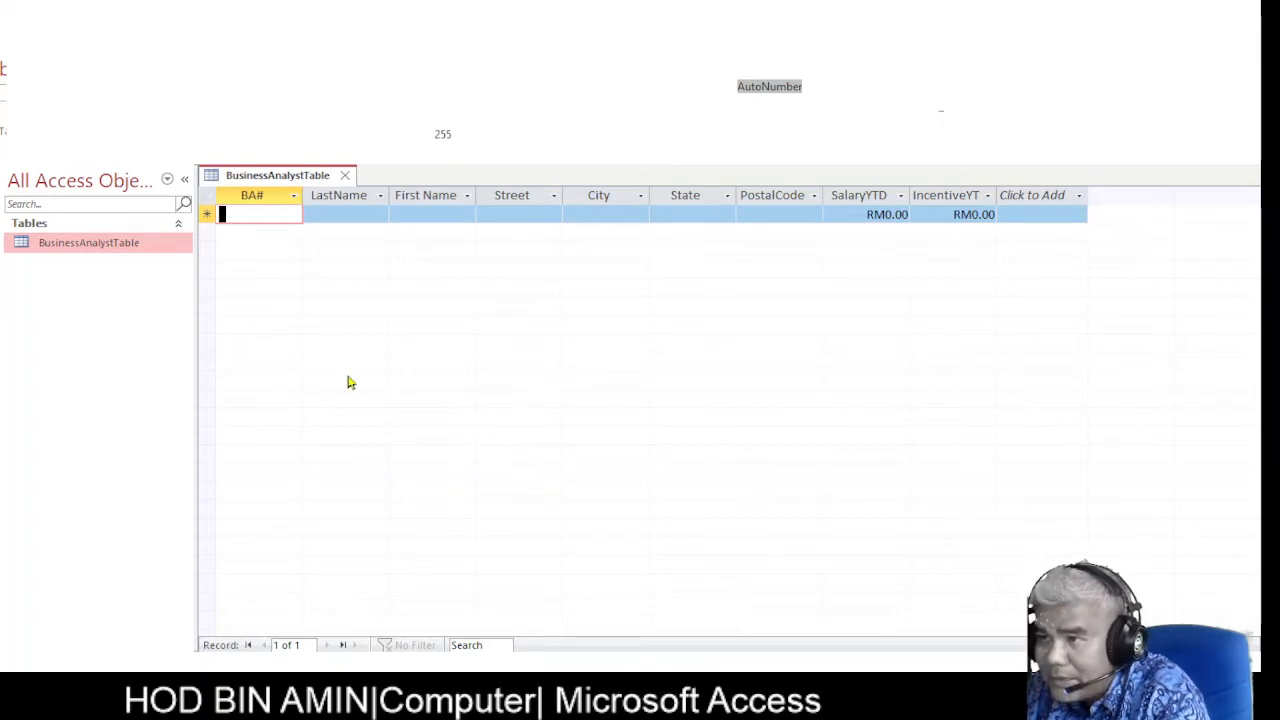
pyautogui.click(125, 245)
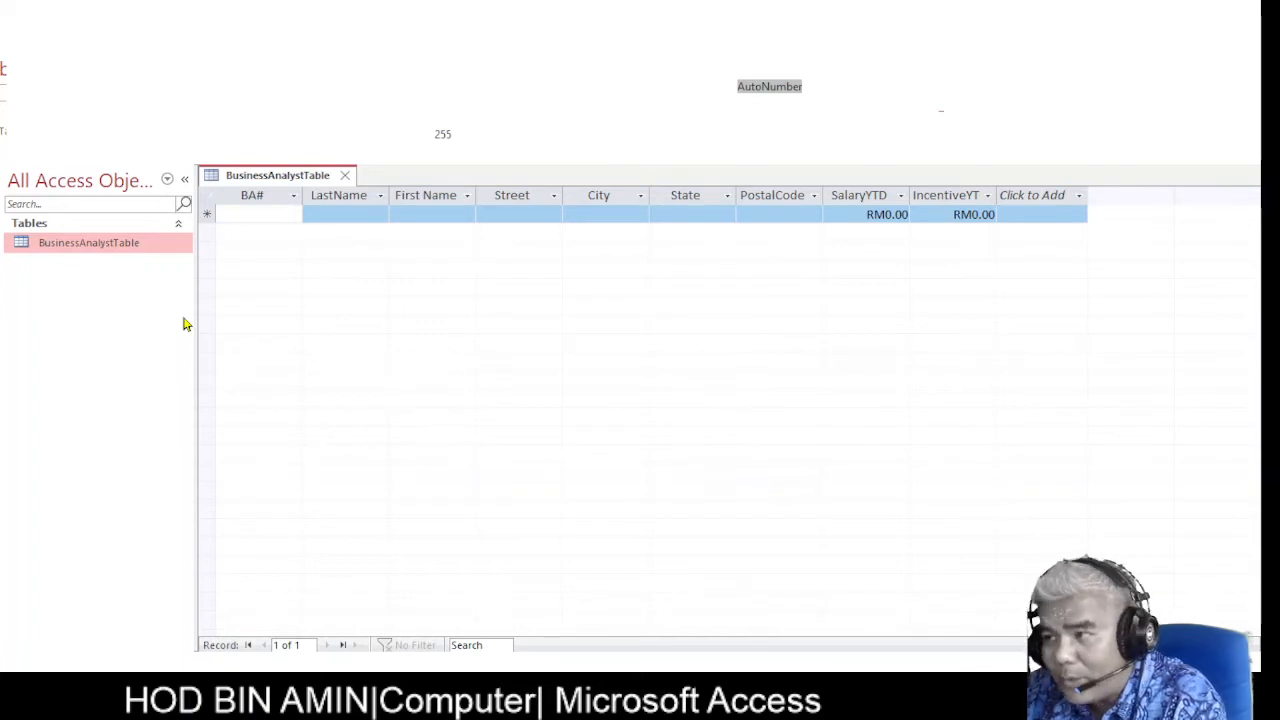
# Start the first record by entering the business analyst number, last name and first name.
pyautogui.click(202, 265)
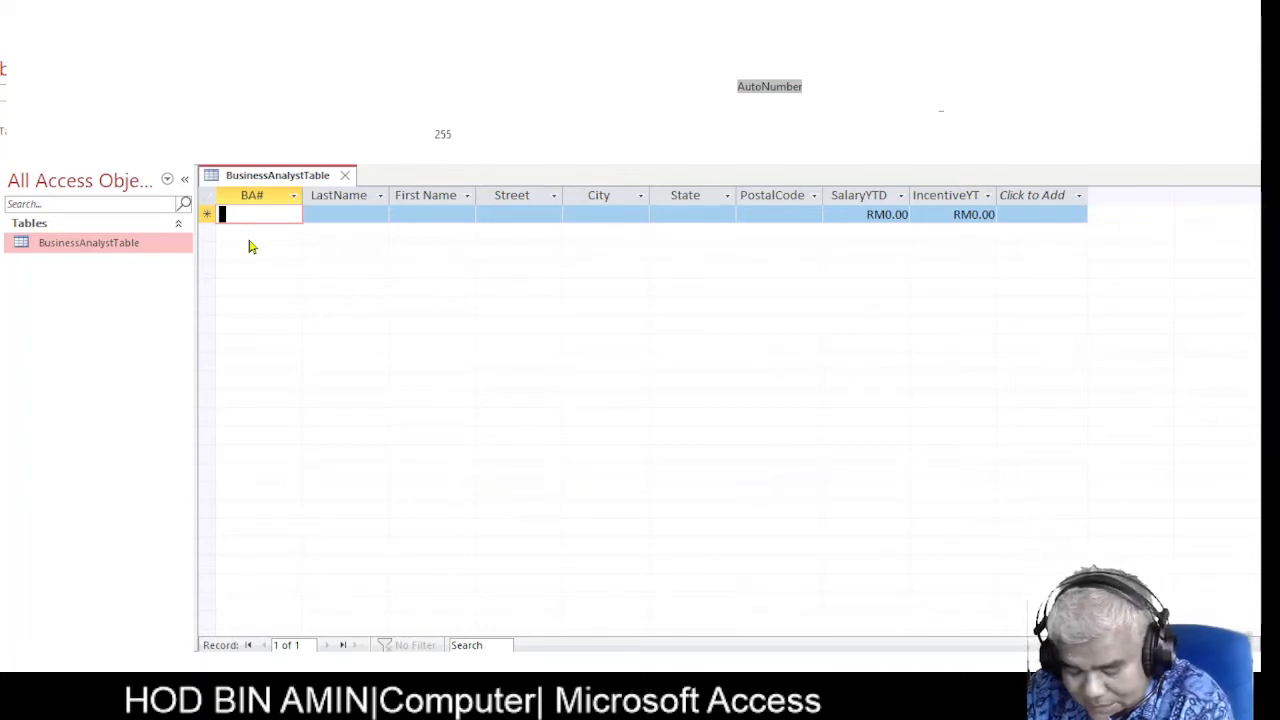
pyautogui.write('11')
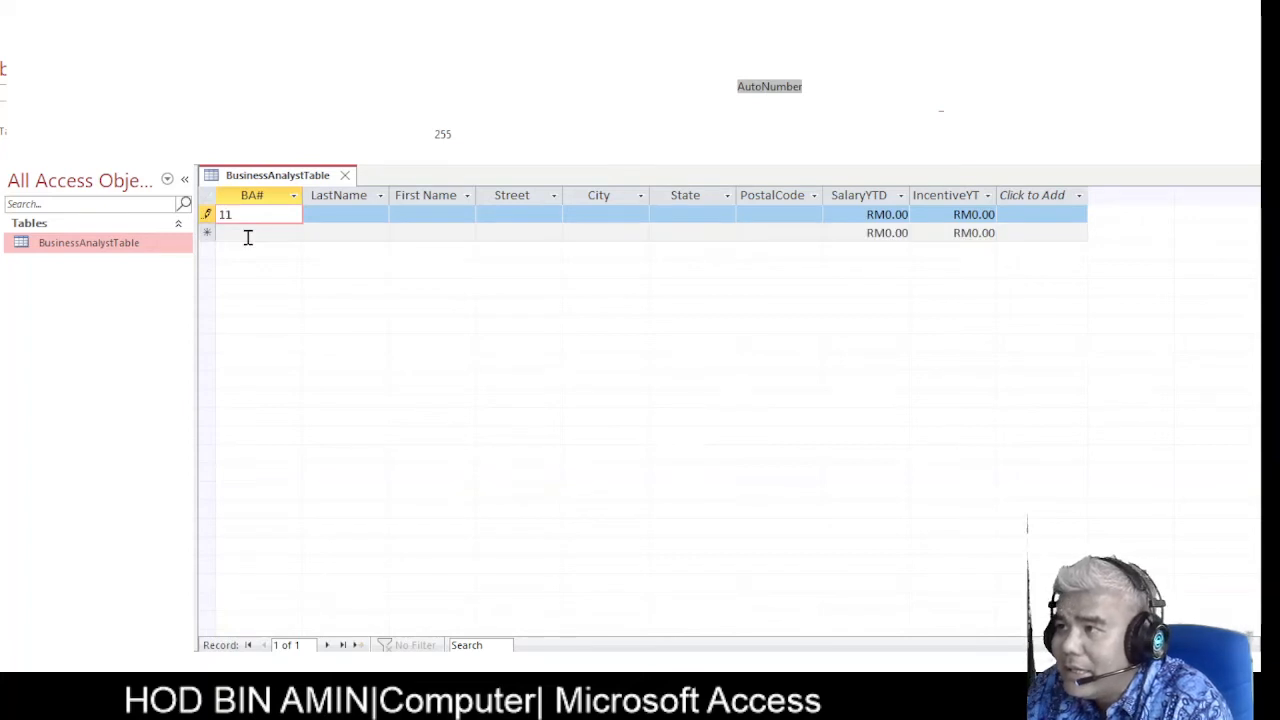
pyautogui.click(350, 214)
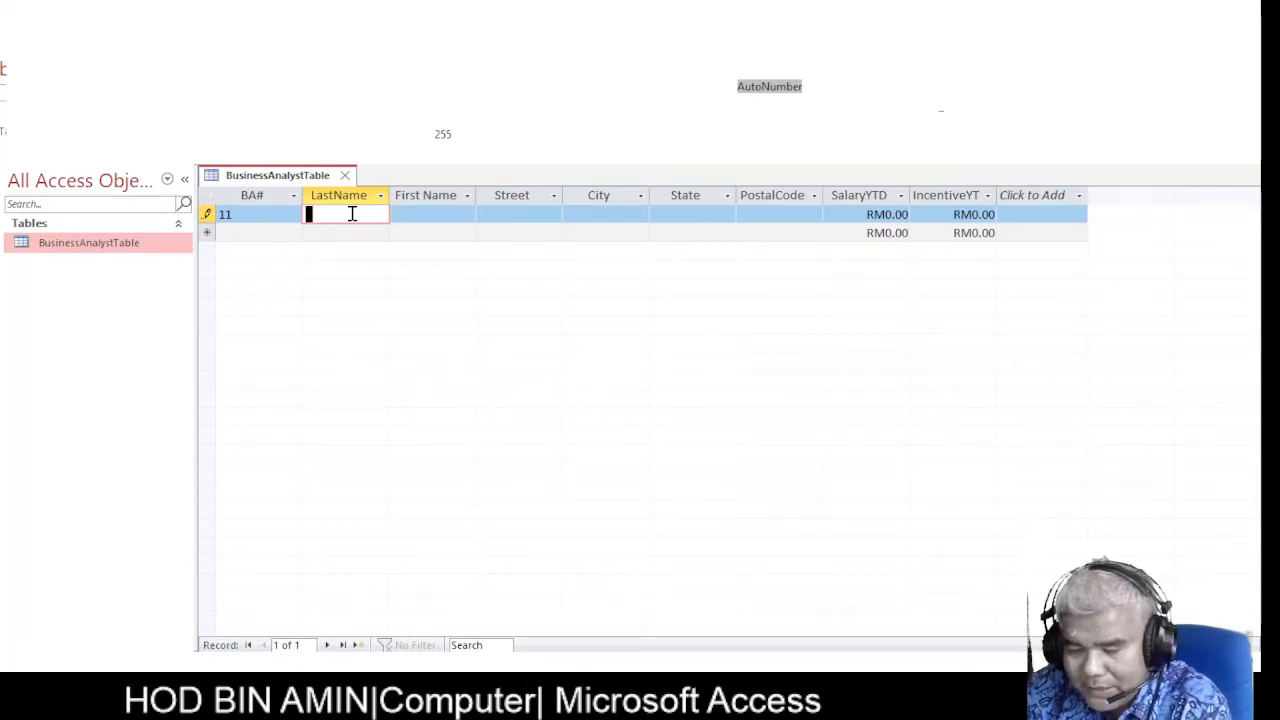
pyautogui.write('Kerry')
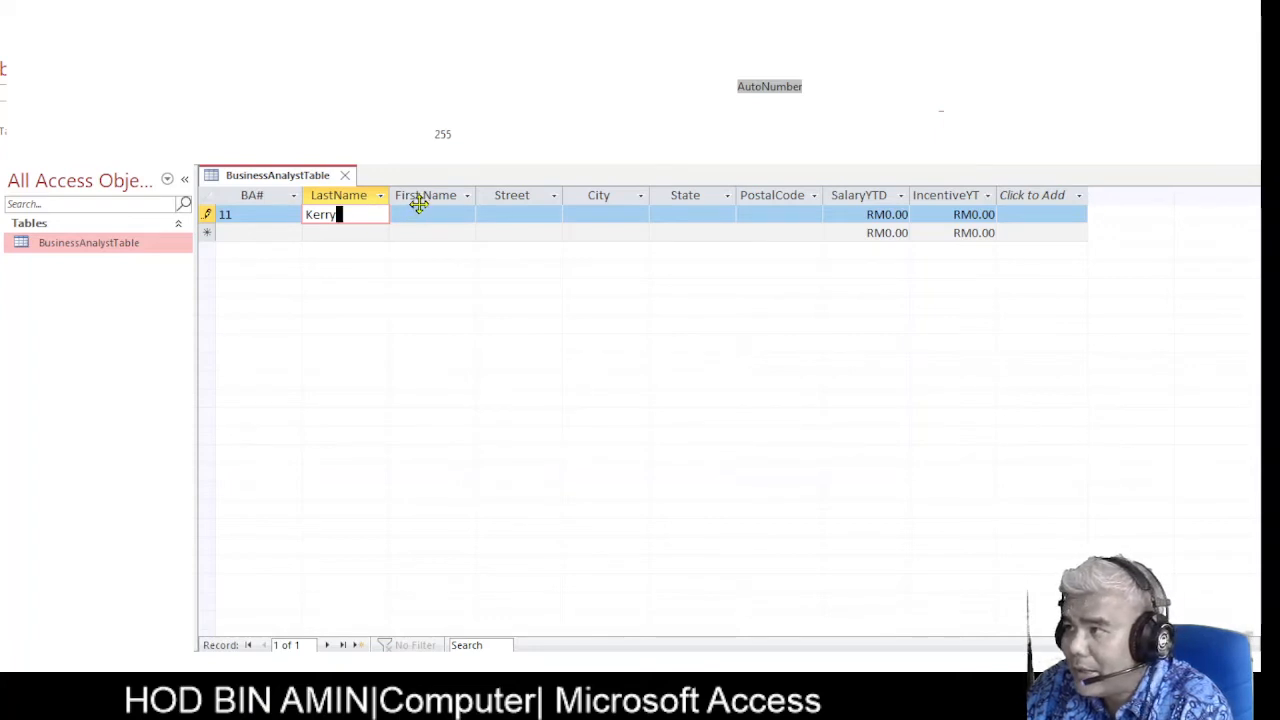
pyautogui.click(456, 216)
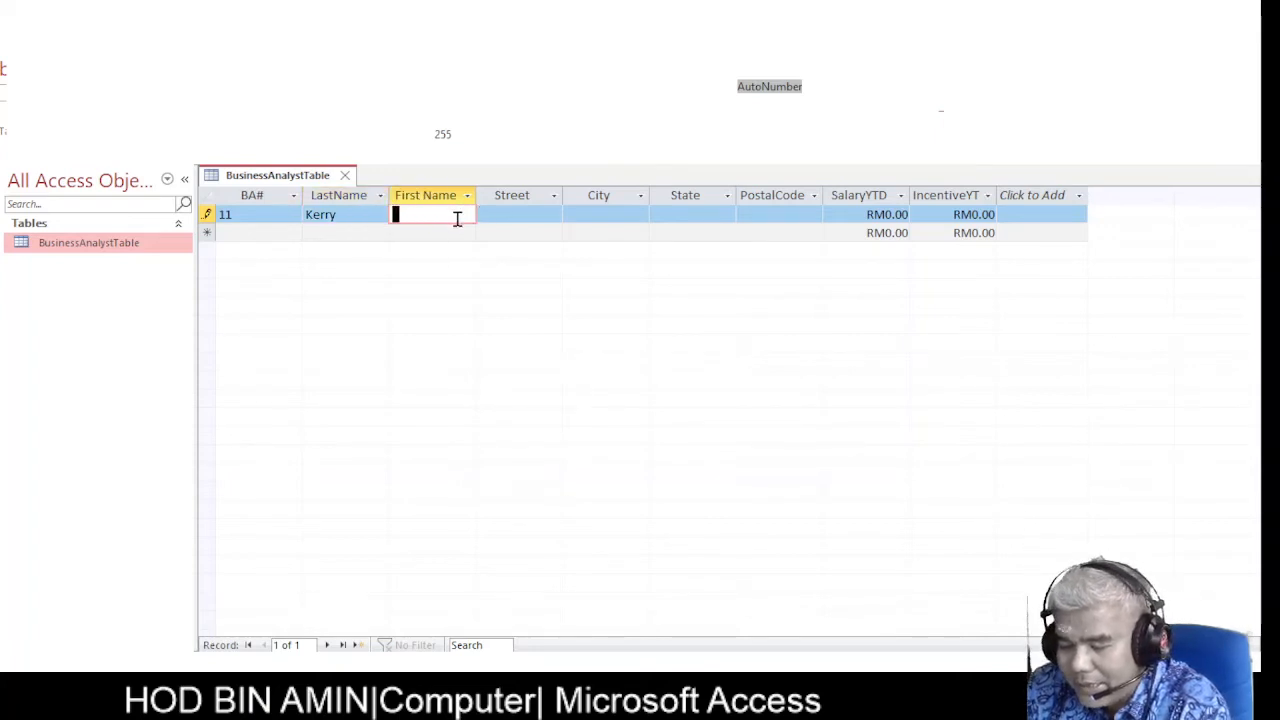
pyautogui.write('Corde')
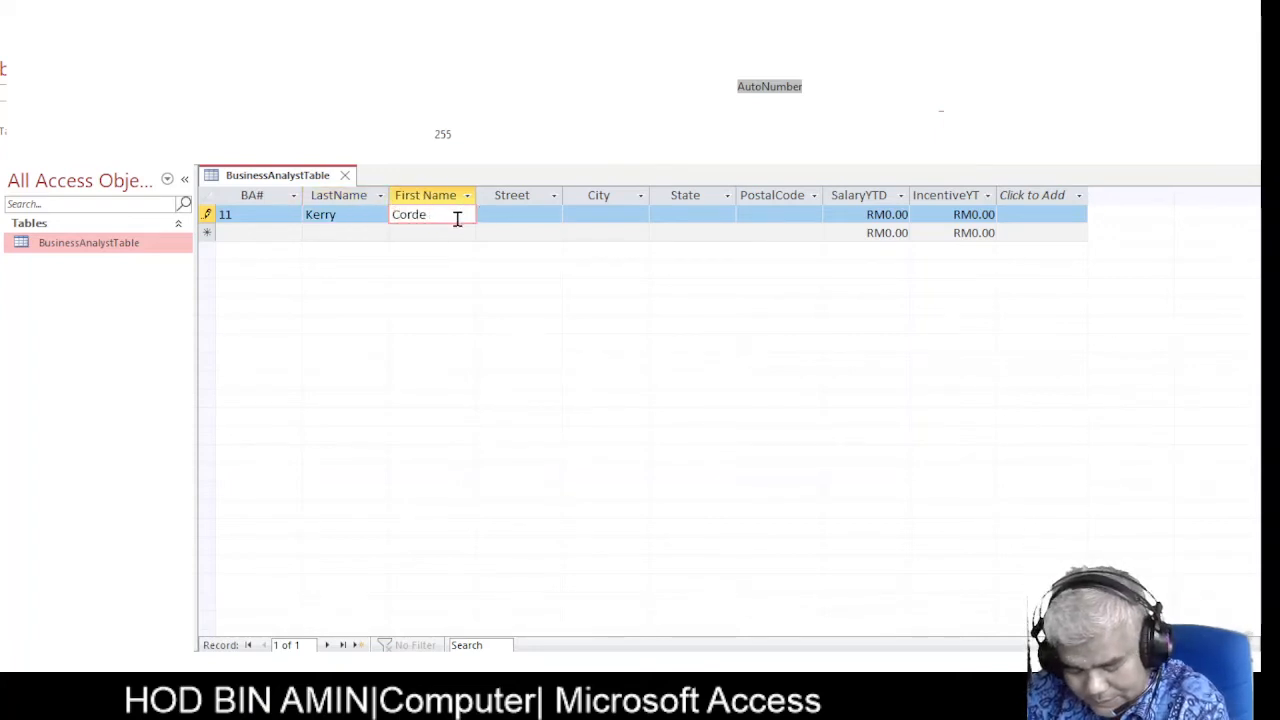
pyautogui.write('lla')
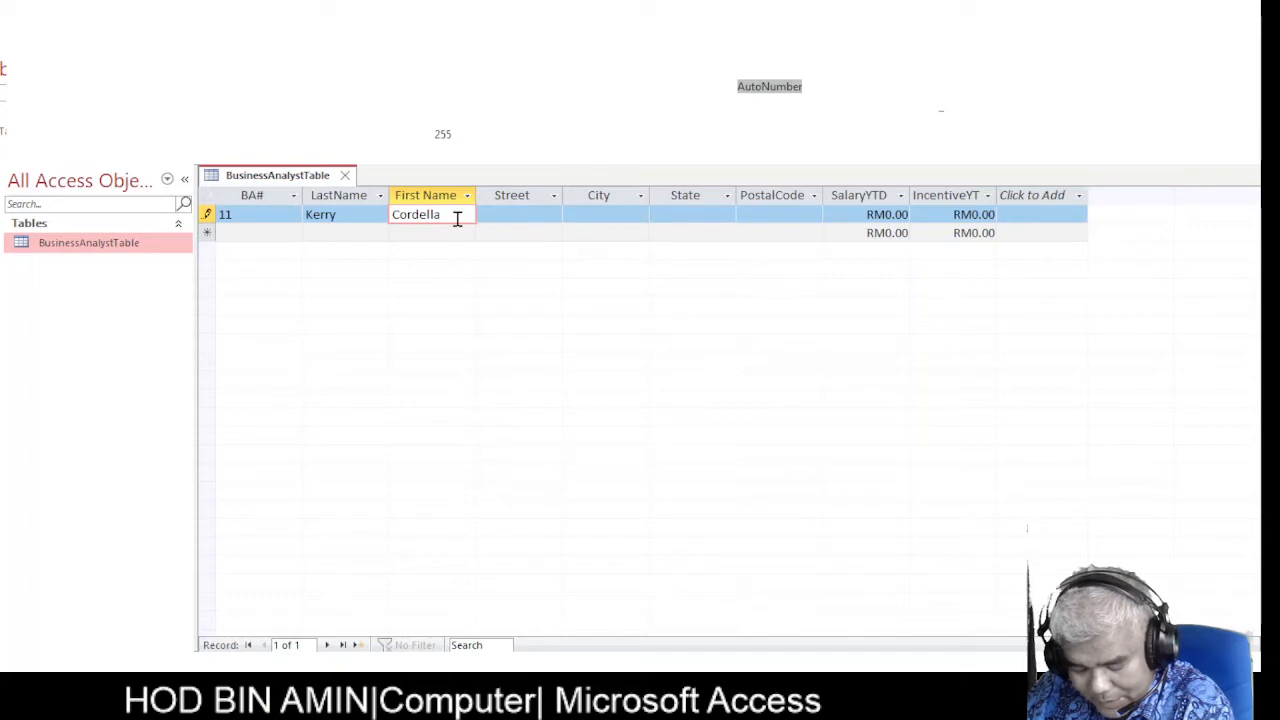
# Fill in the street address and city for the first business analyst record.
pyautogui.click(525, 217)
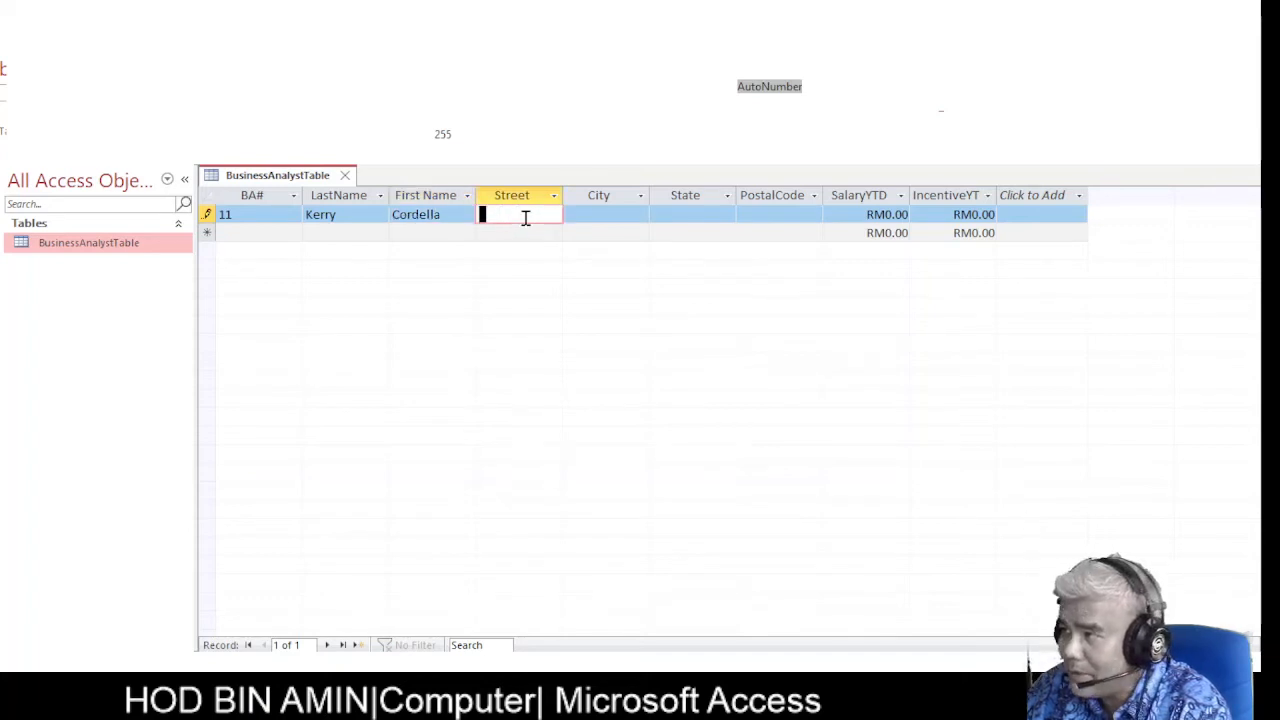
pyautogui.write('251')
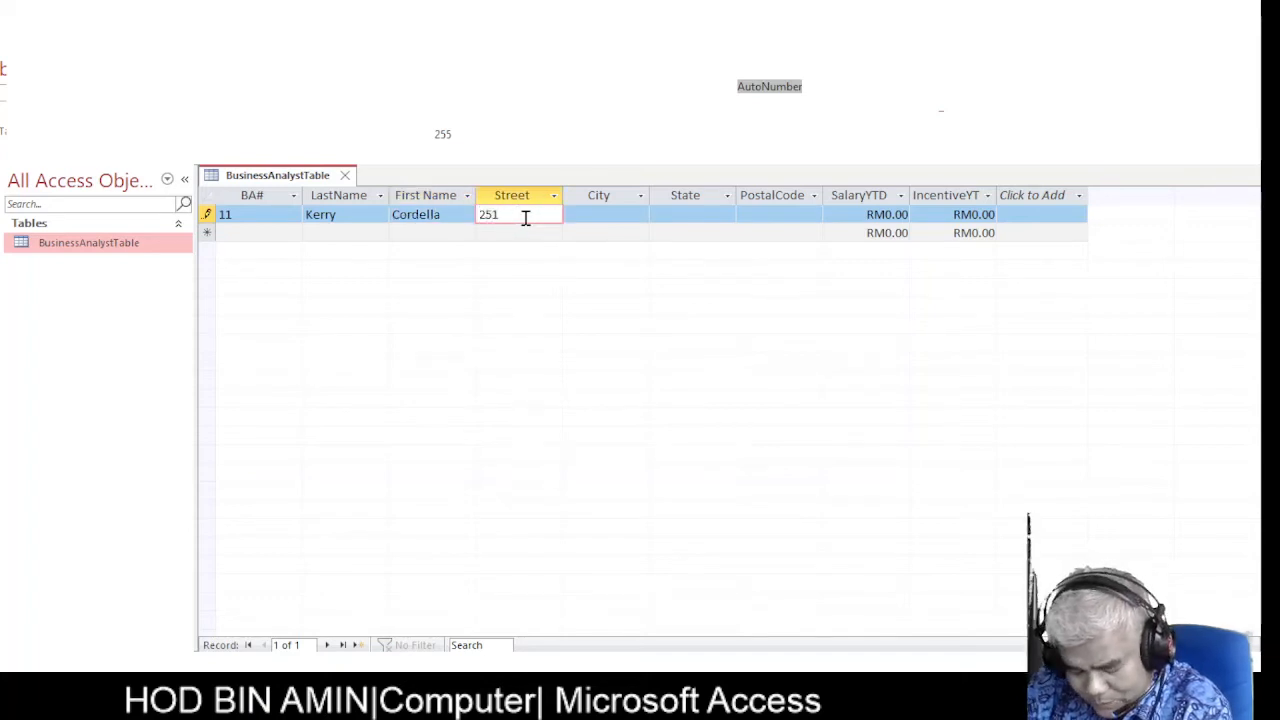
pyautogui.write(' Pain')
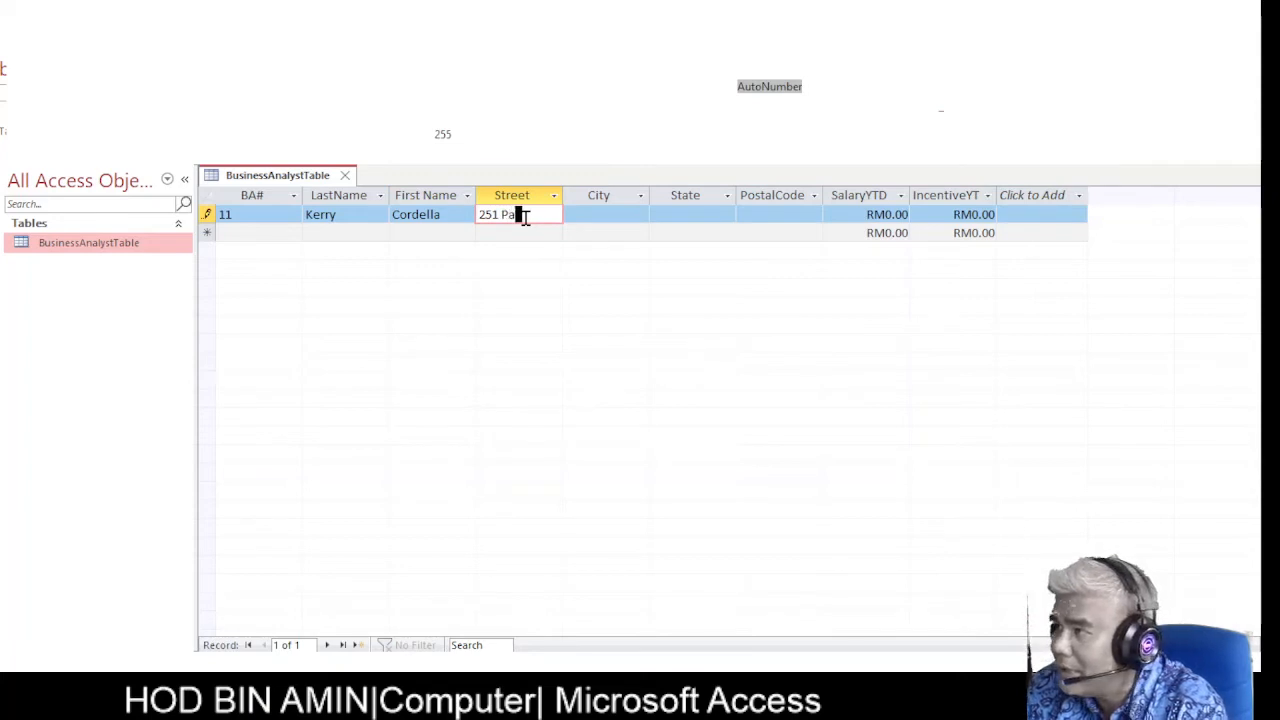
pyautogui.write('ter')
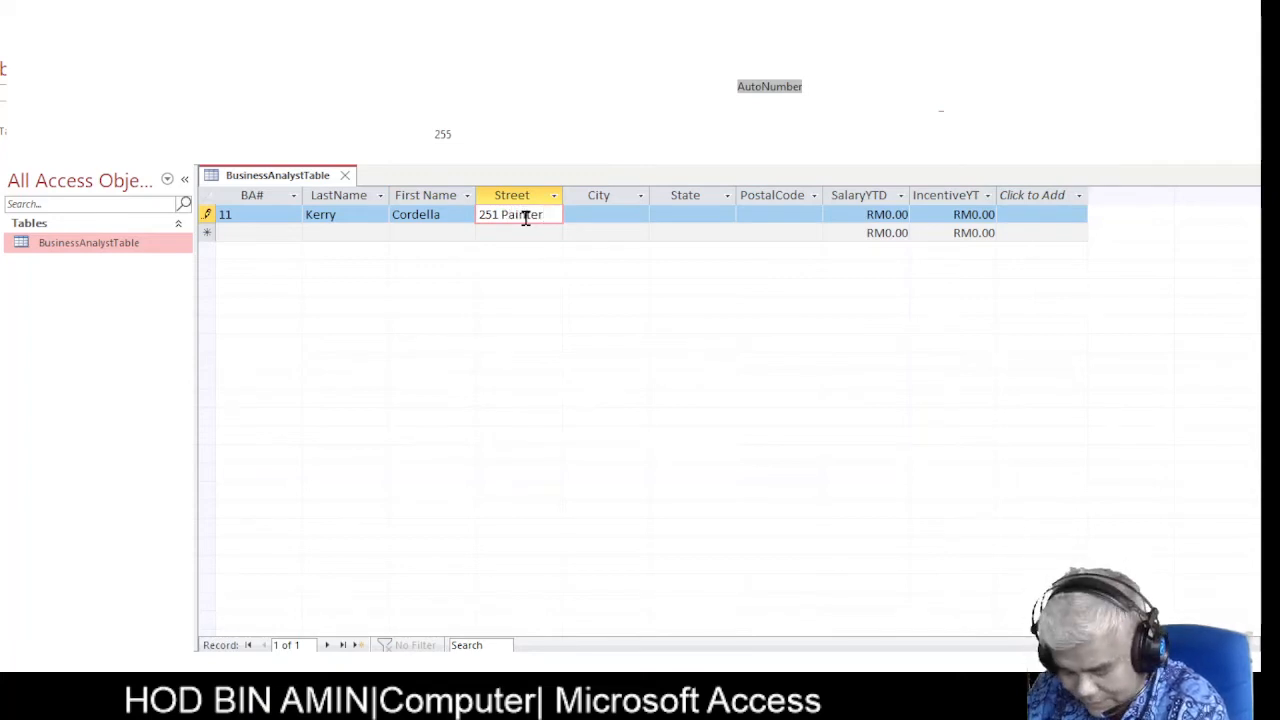
pyautogui.click(617, 215)
pyautogui.write('G')
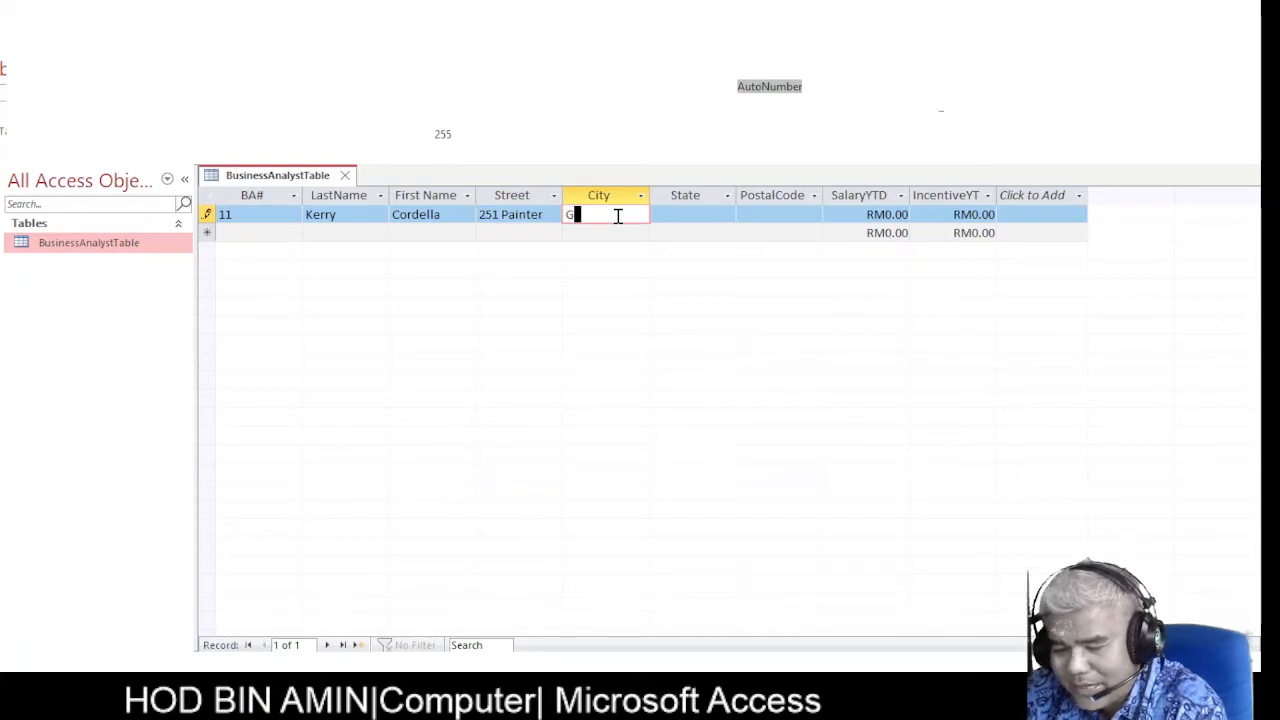
pyautogui.write('eorgetown')
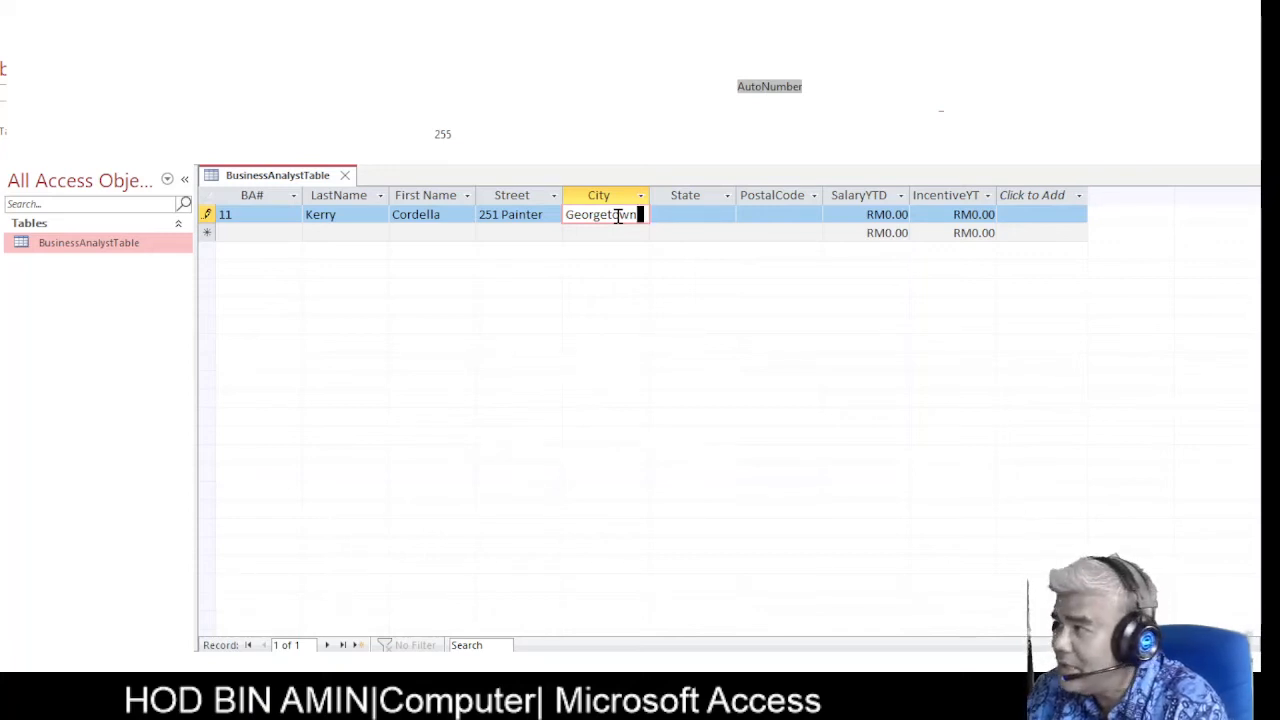
# Enter the state and postal code for the first business analyst record.
pyautogui.click(685, 217)
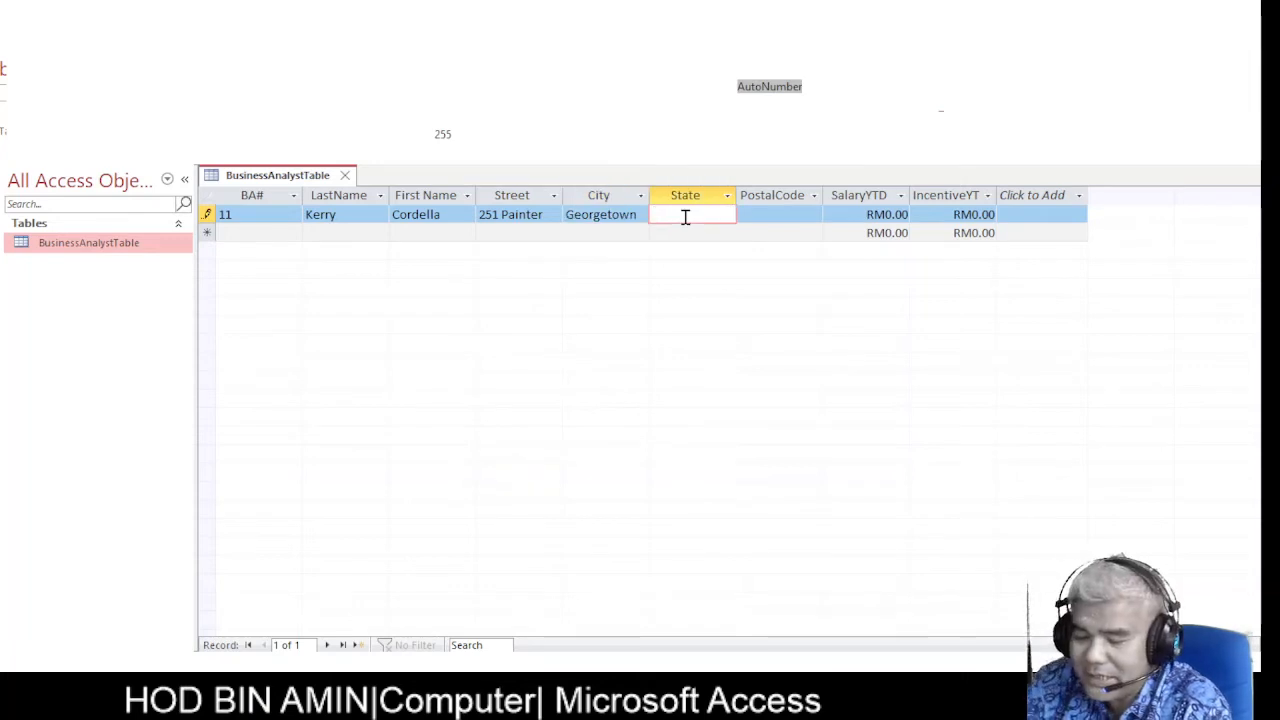
pyautogui.write('N')
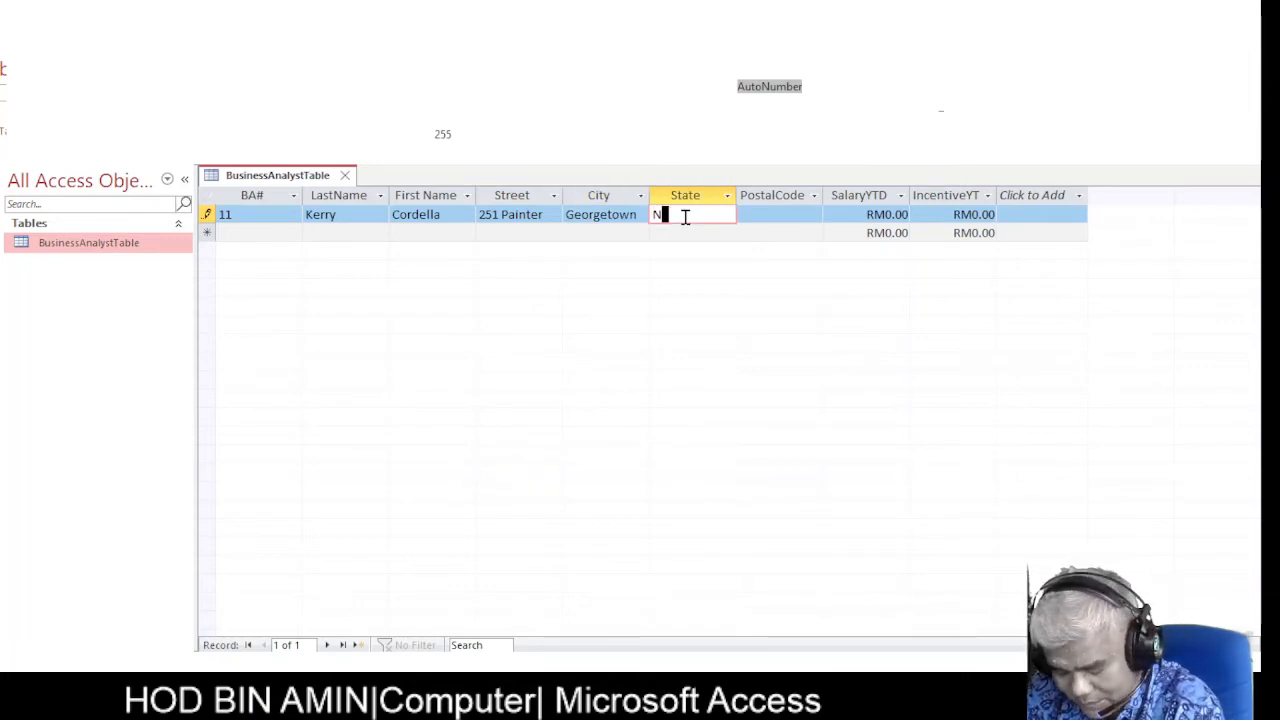
pyautogui.write('C')
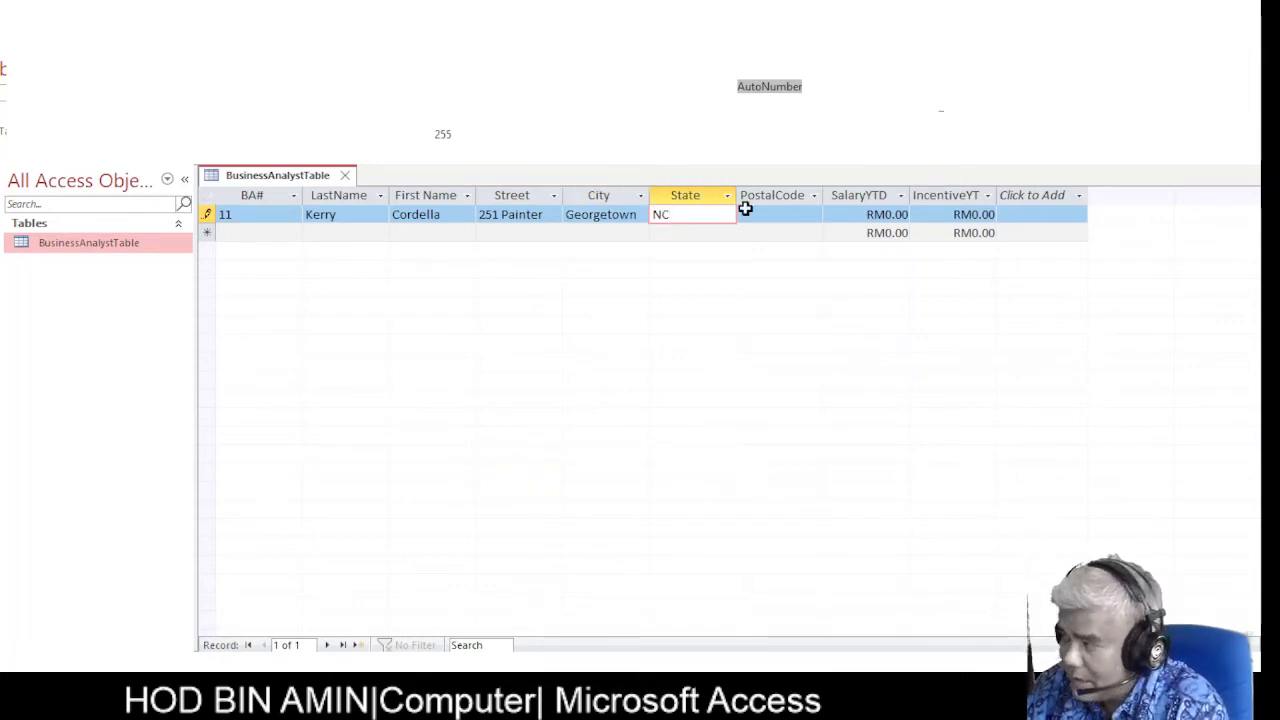
pyautogui.click(808, 212)
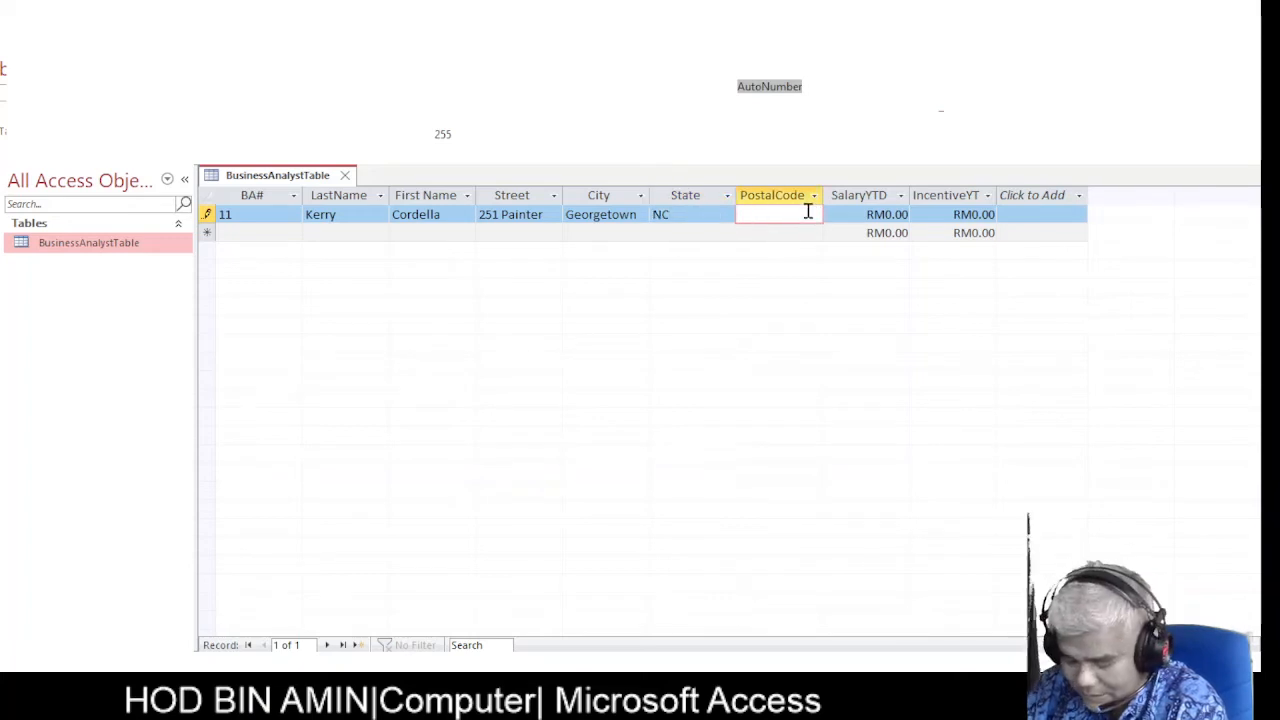
pyautogui.write('2')
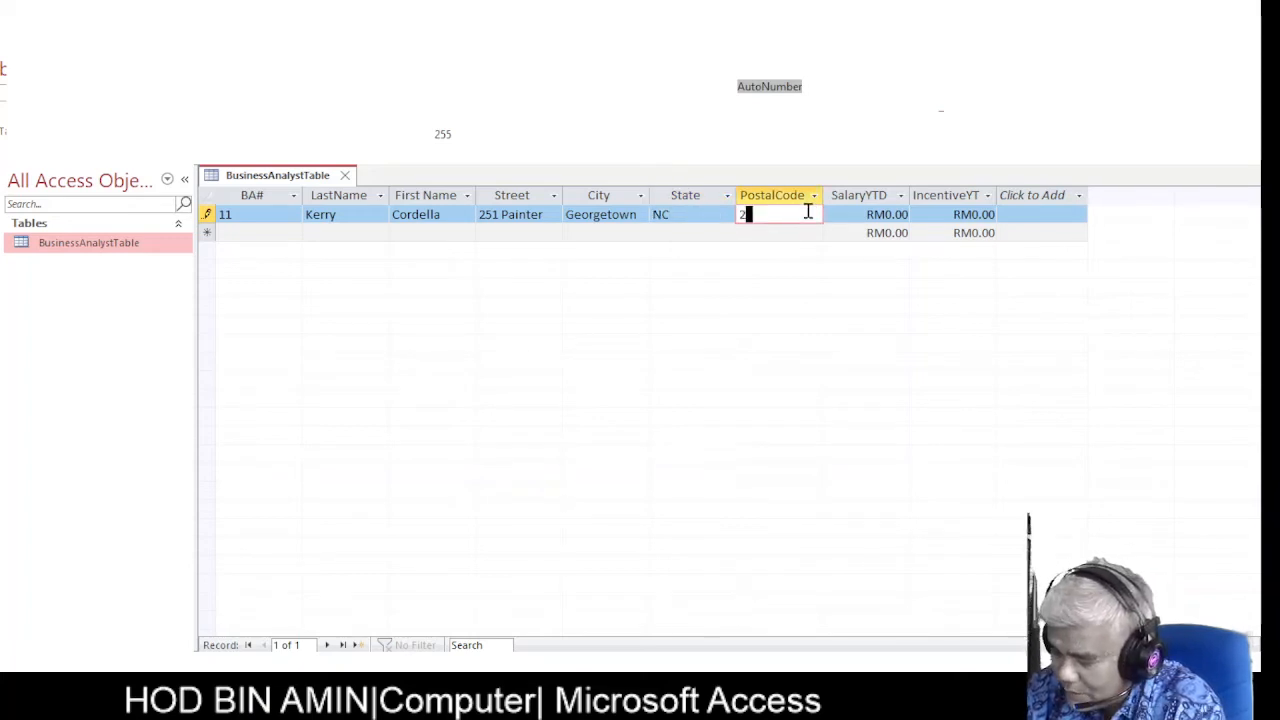
pyautogui.write('8794')
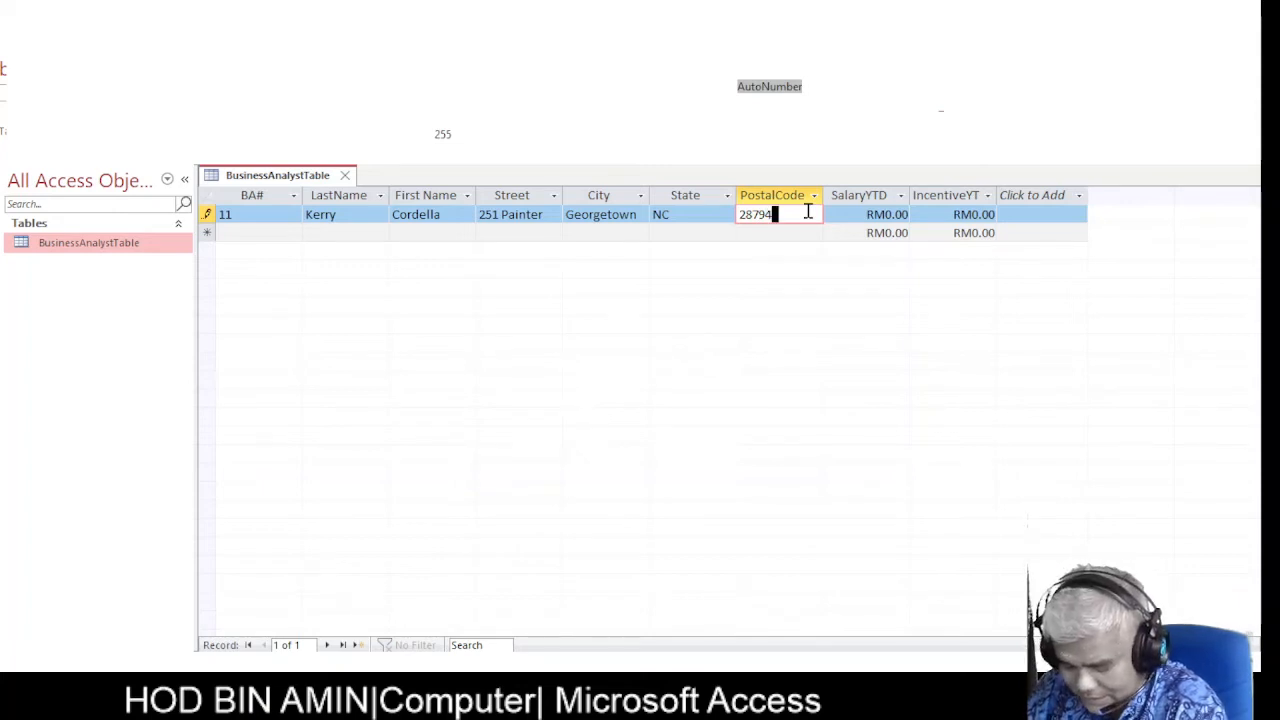
# Set SalaryYTD in the first record to 3200.00.
pyautogui.click(894, 212)
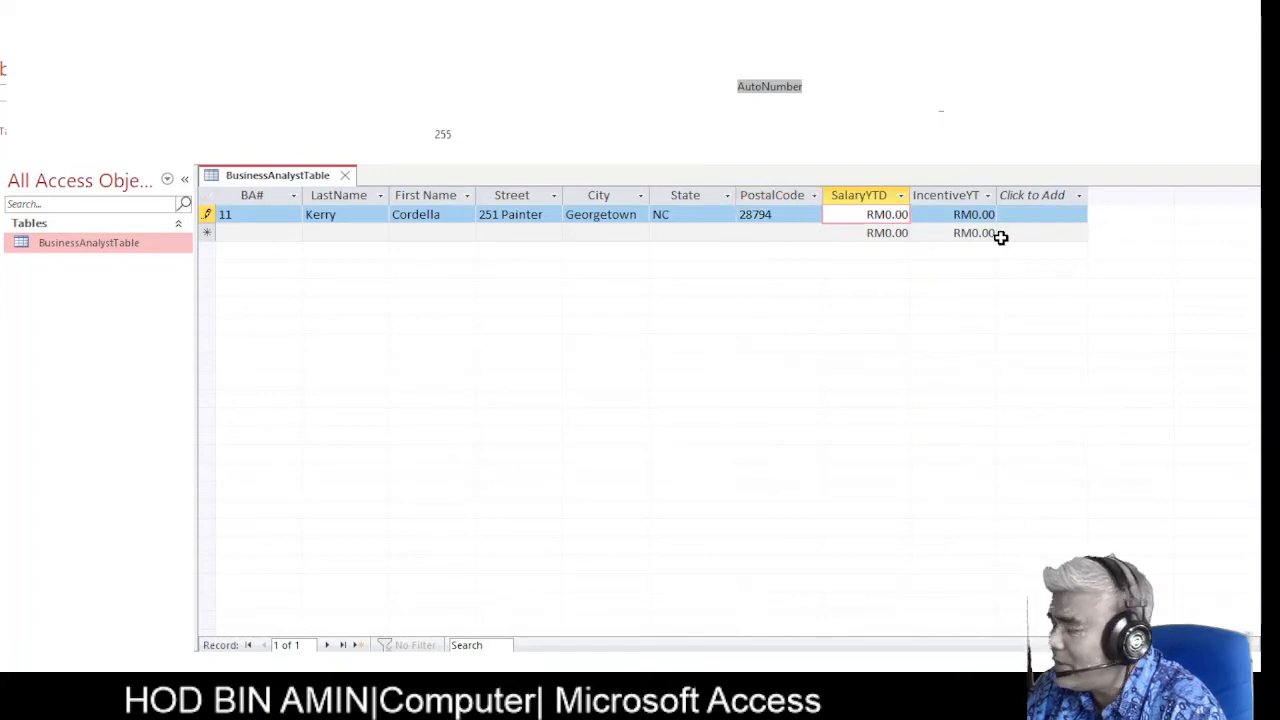
pyautogui.write('320')
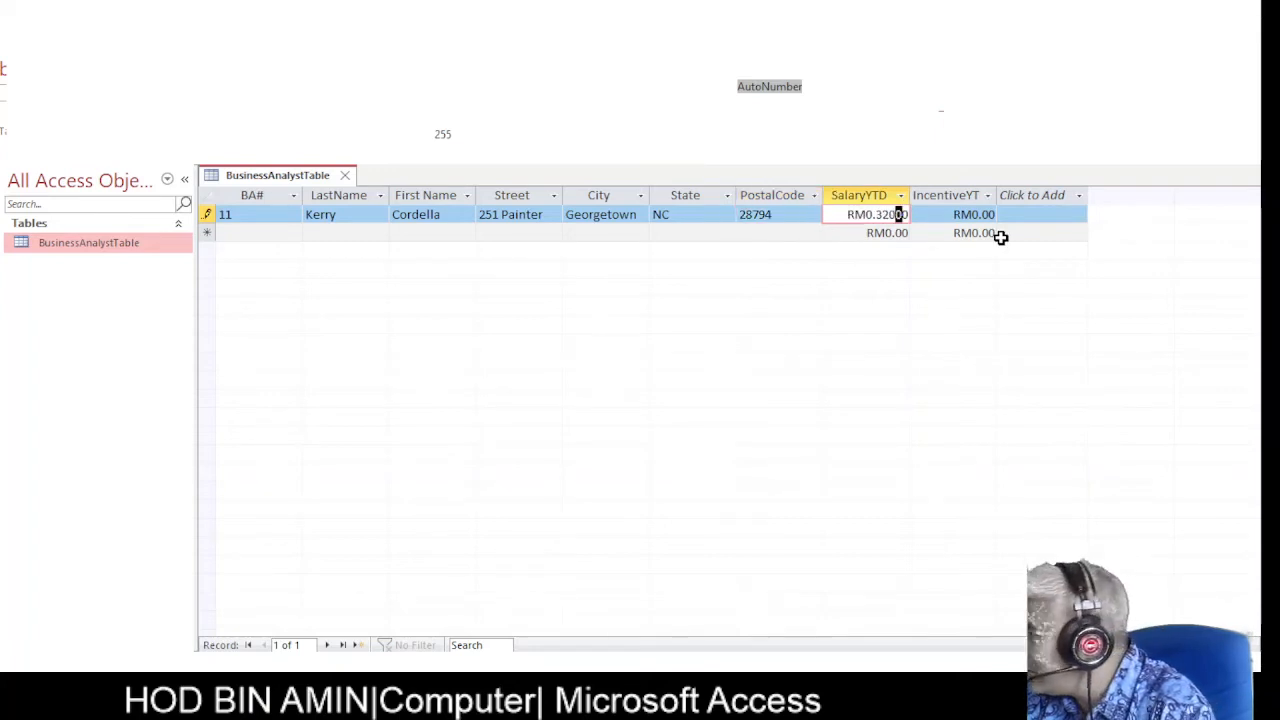
pyautogui.write('0')
pyautogui.press('BackSpace')
pyautogui.press('BackSpace')
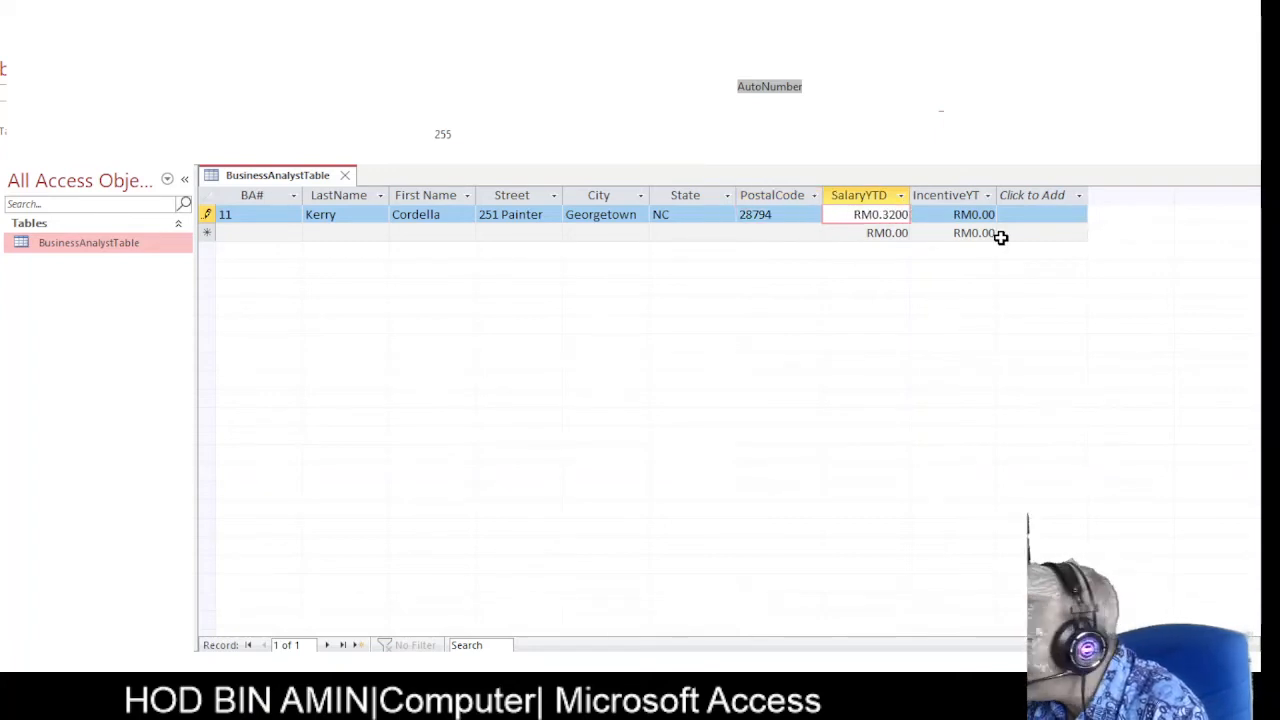
pyautogui.press('BackSpace')
pyautogui.press('BackSpace')
pyautogui.press('BackSpace')
pyautogui.press('BackSpace')
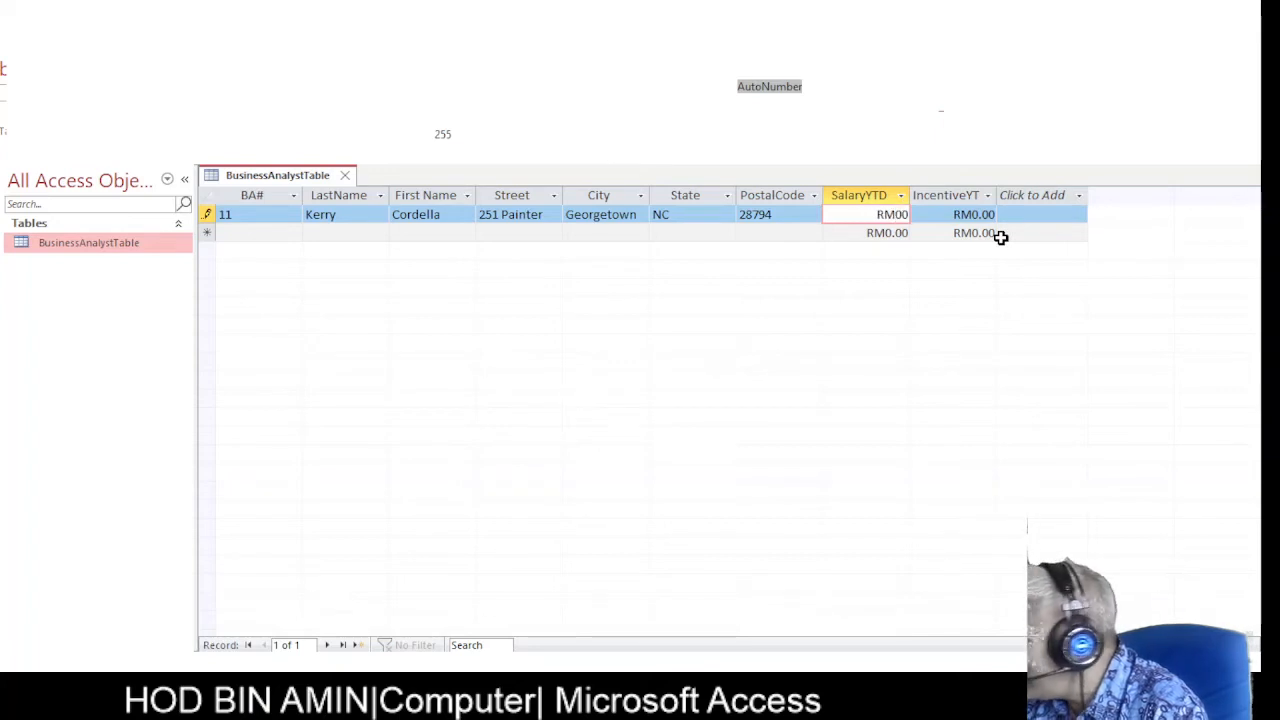
pyautogui.write('3200')
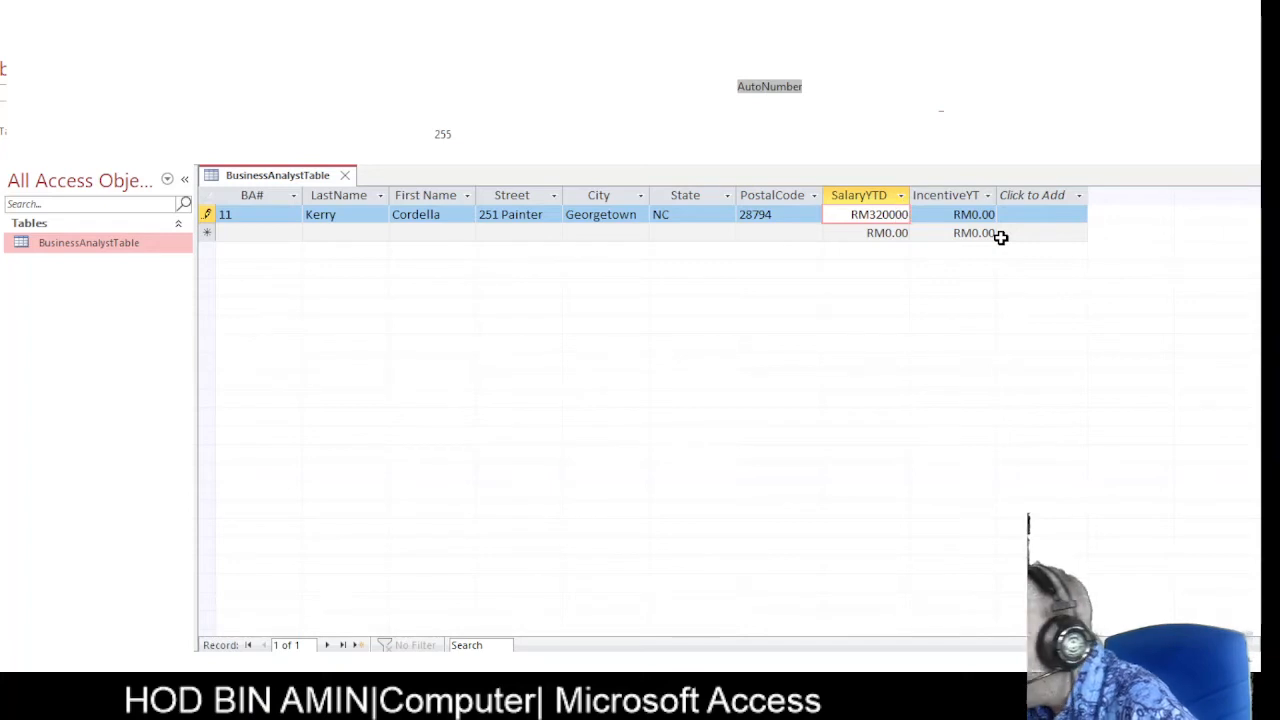
pyautogui.write('.')
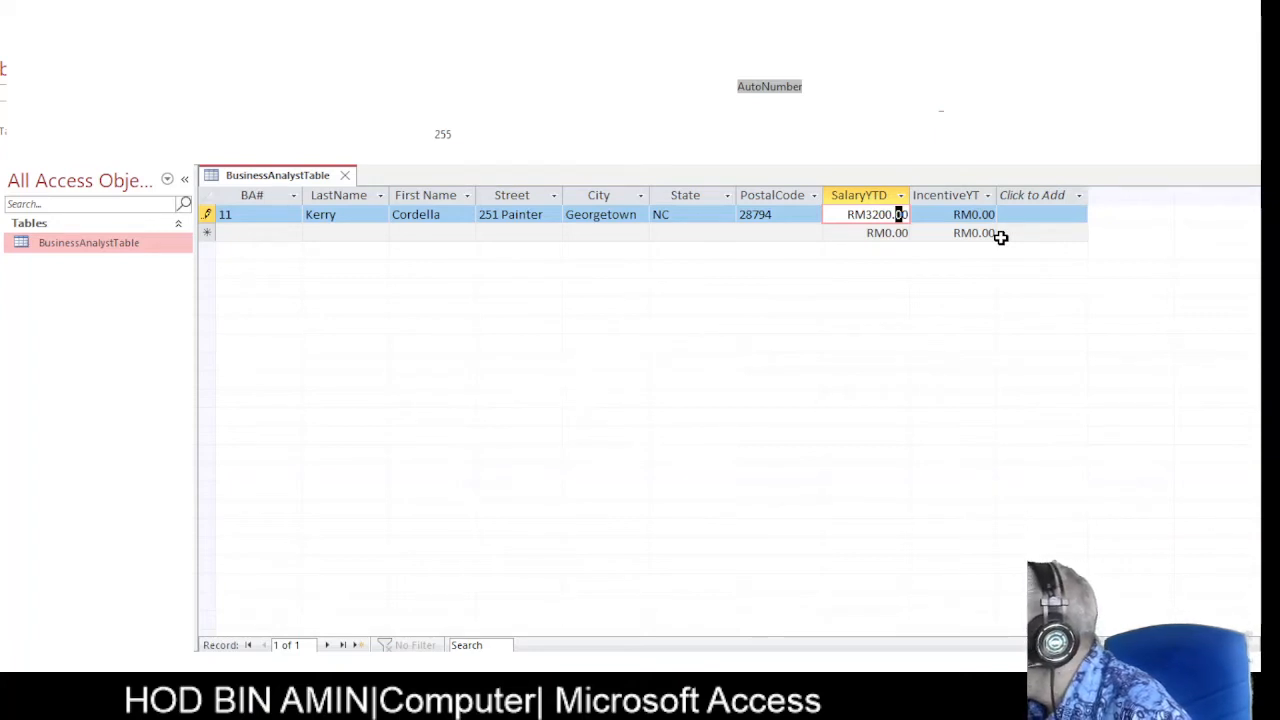
# Set the year-to-date incentive in the first record to 3450 and move on to the new record row.
pyautogui.press('Tab')
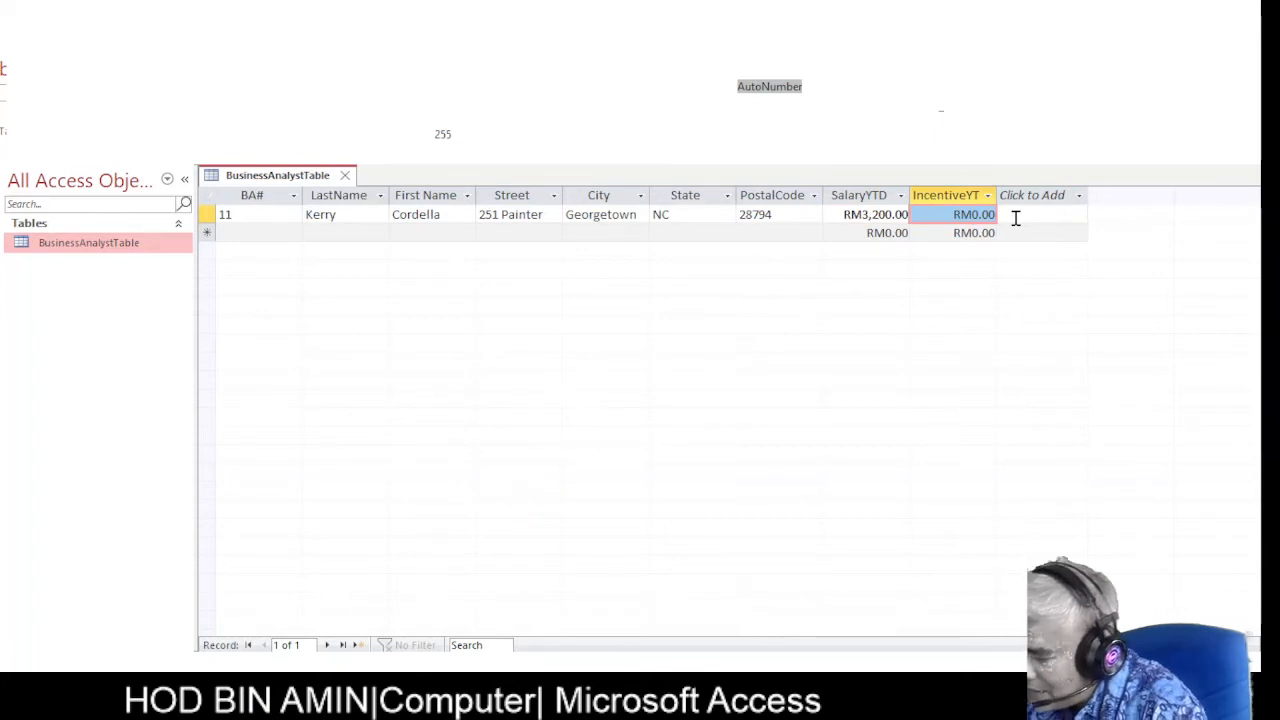
pyautogui.write('3450')
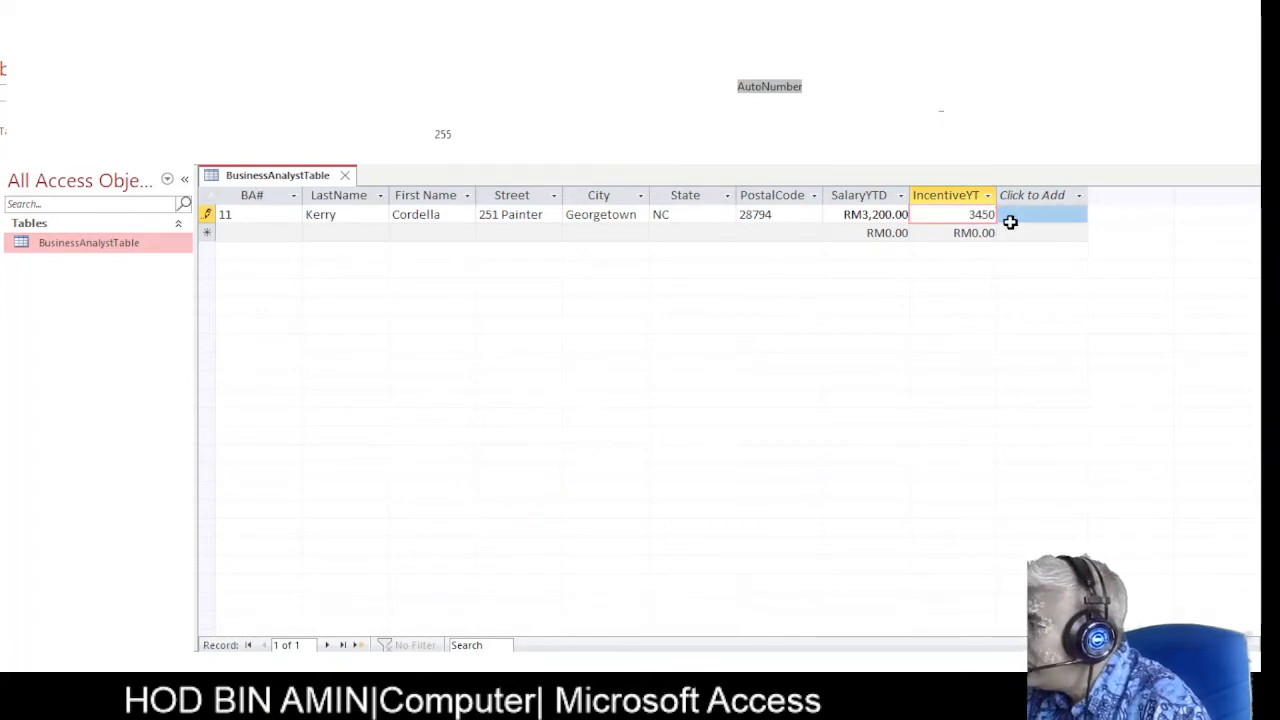
pyautogui.click(443, 231)
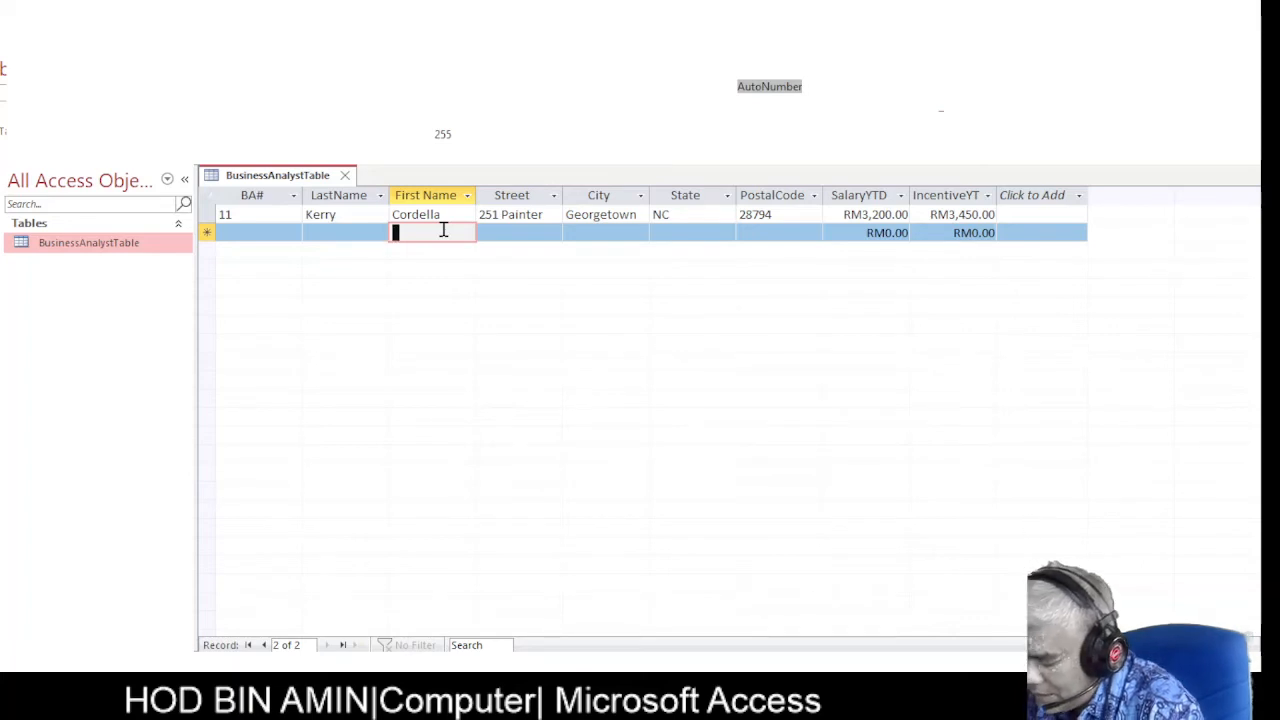
# Start the second record by entering the business analyst number, last name and first name.
pyautogui.click(245, 233)
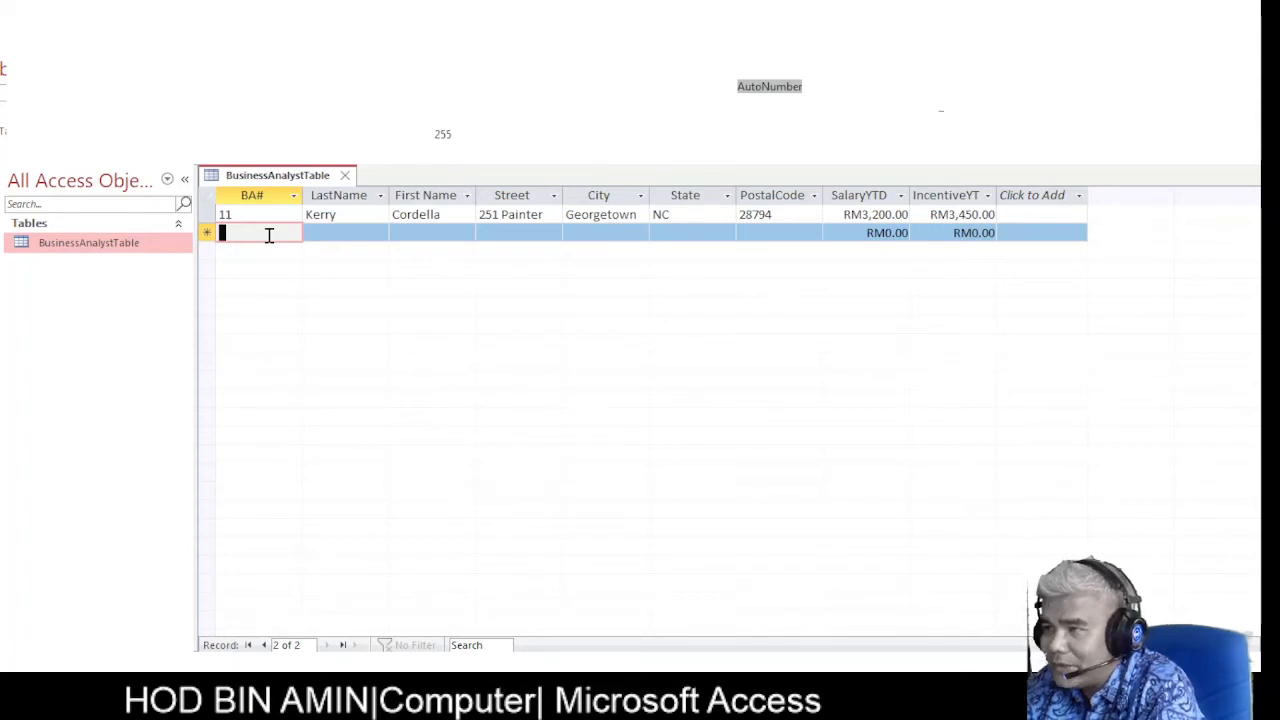
pyautogui.write('14')
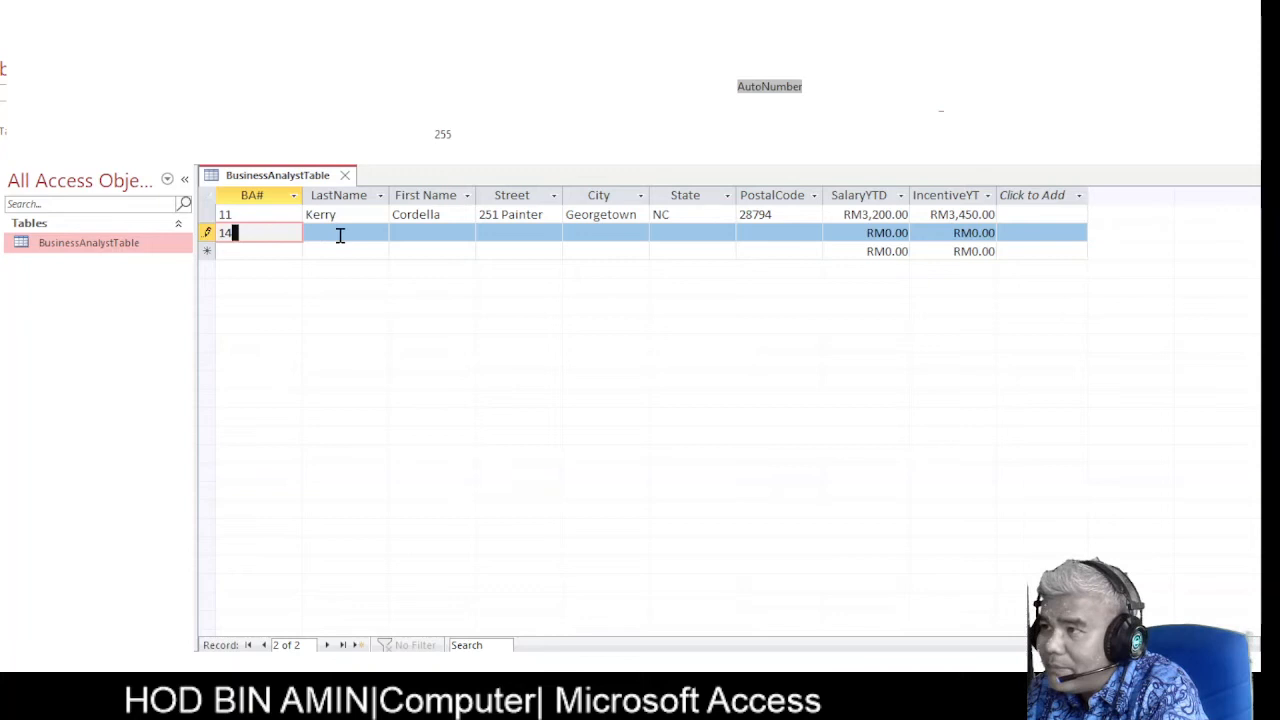
pyautogui.press('Tab')
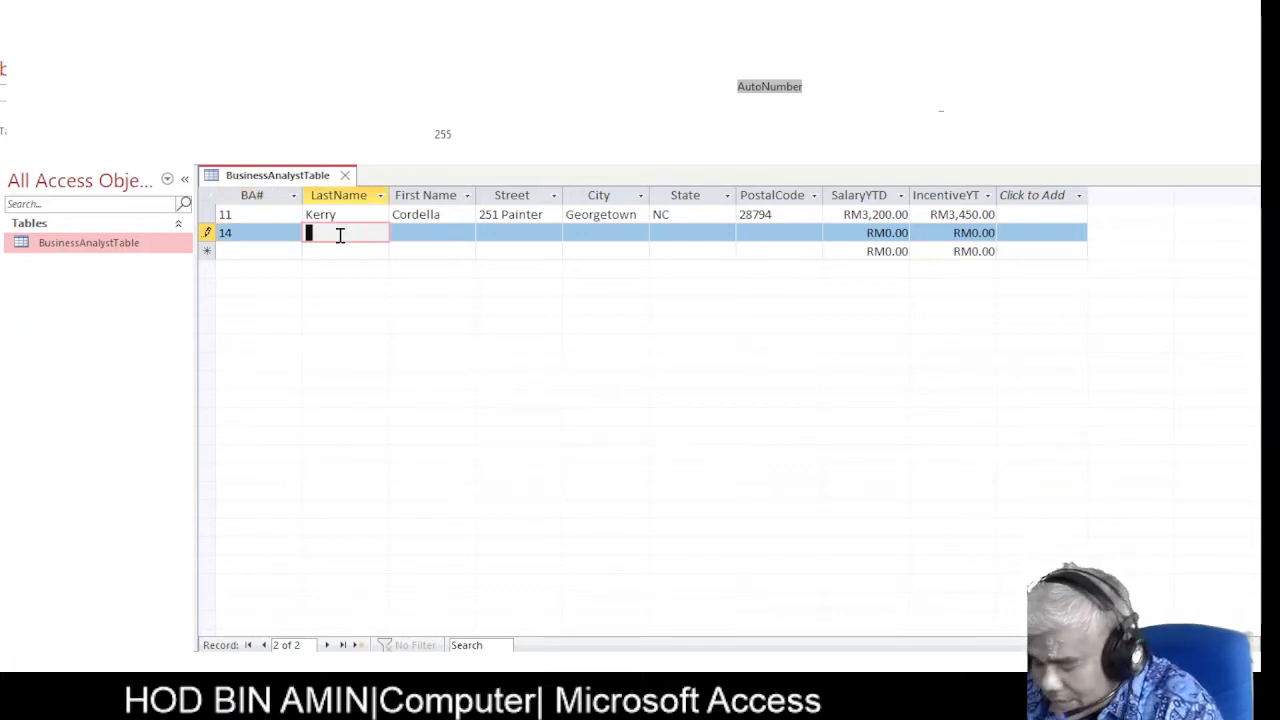
pyautogui.write('Ma')
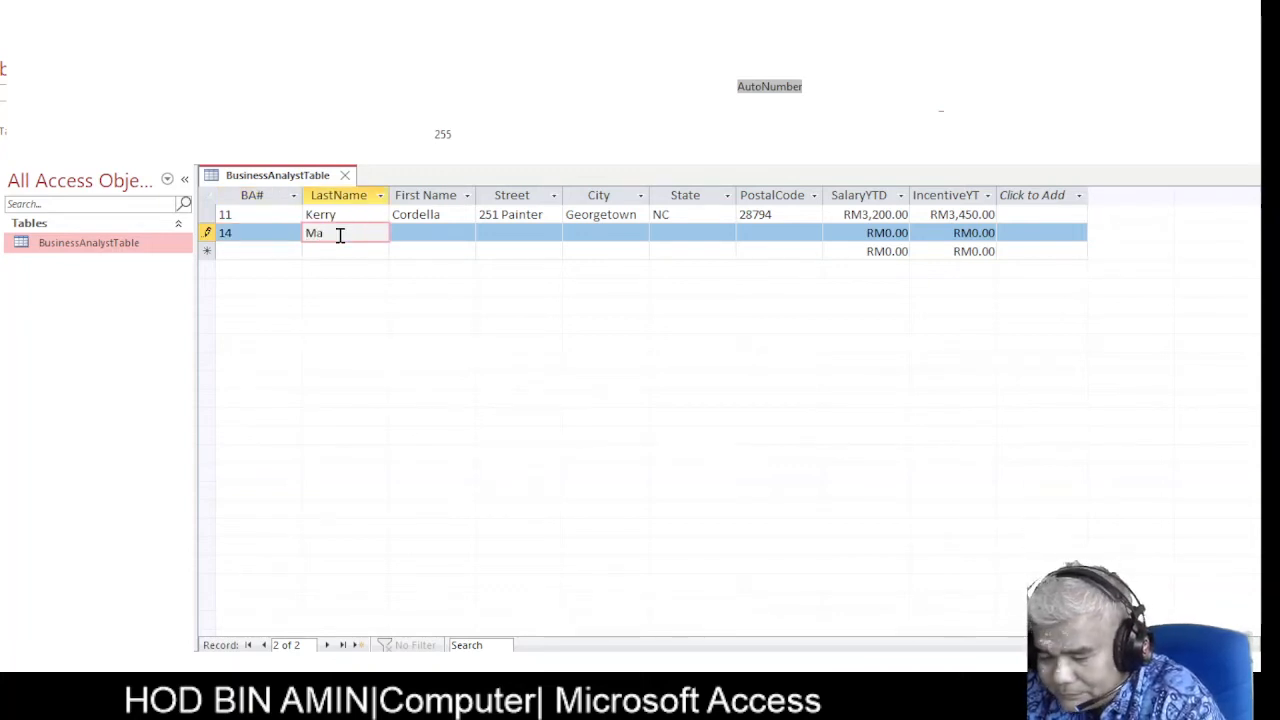
pyautogui.write('rtinez')
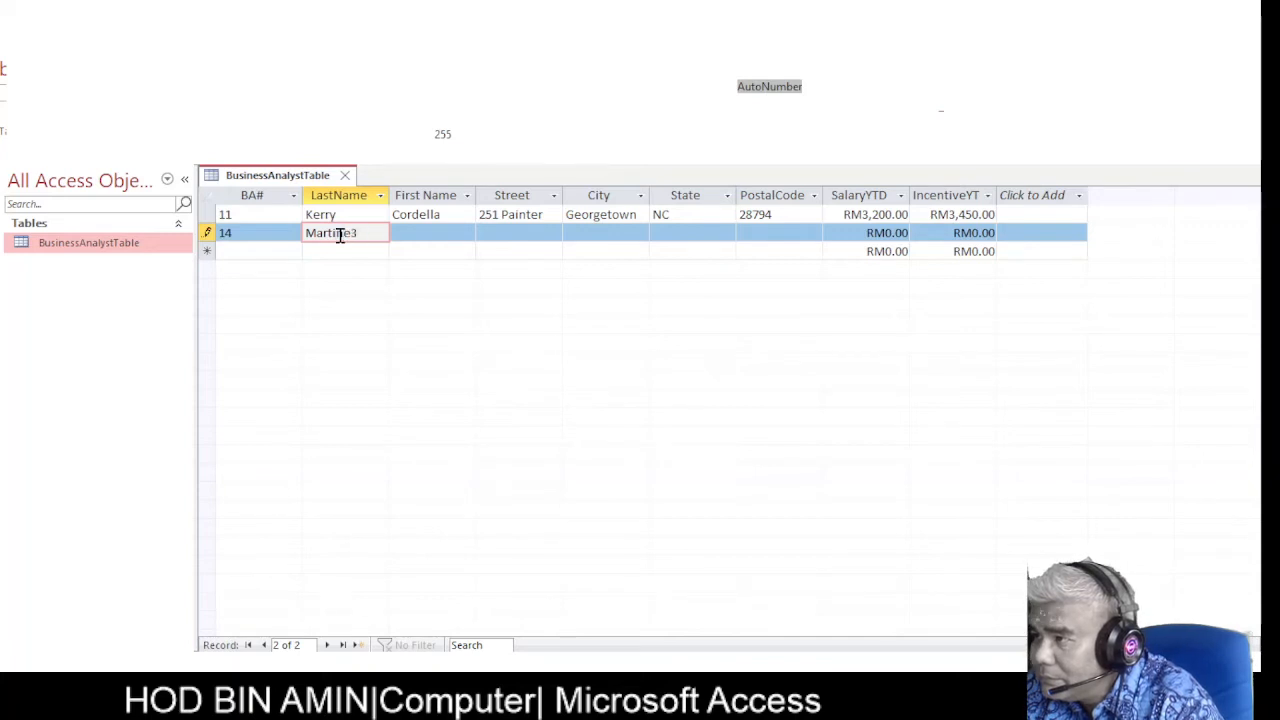
pyautogui.click(452, 229)
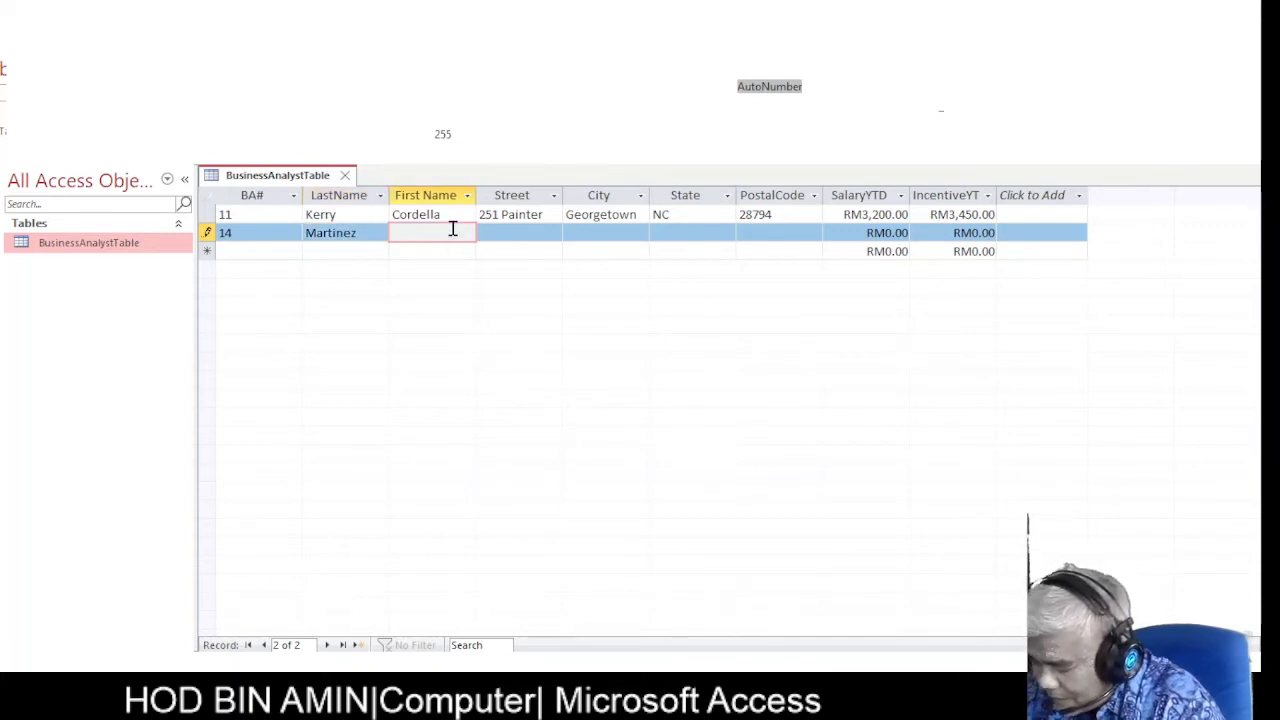
pyautogui.write('Manuel')
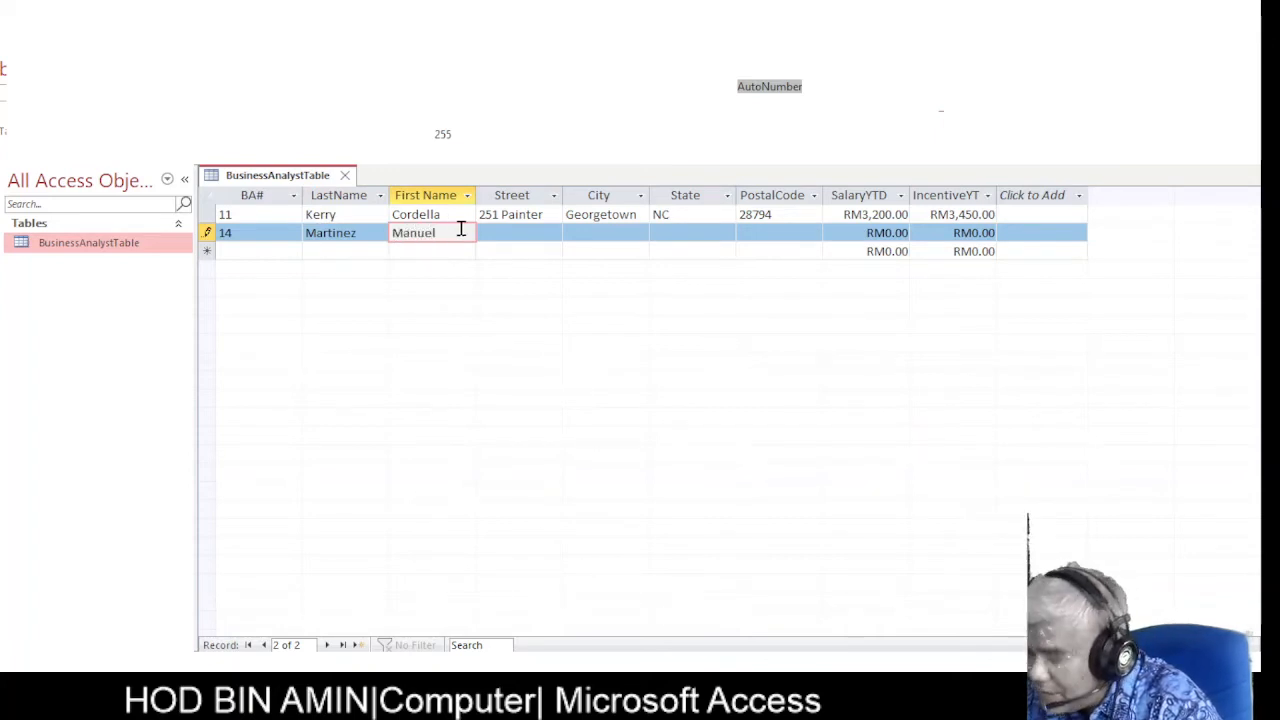
# Fill in the street address and city for the second record and move to its State field.
pyautogui.click(520, 228)
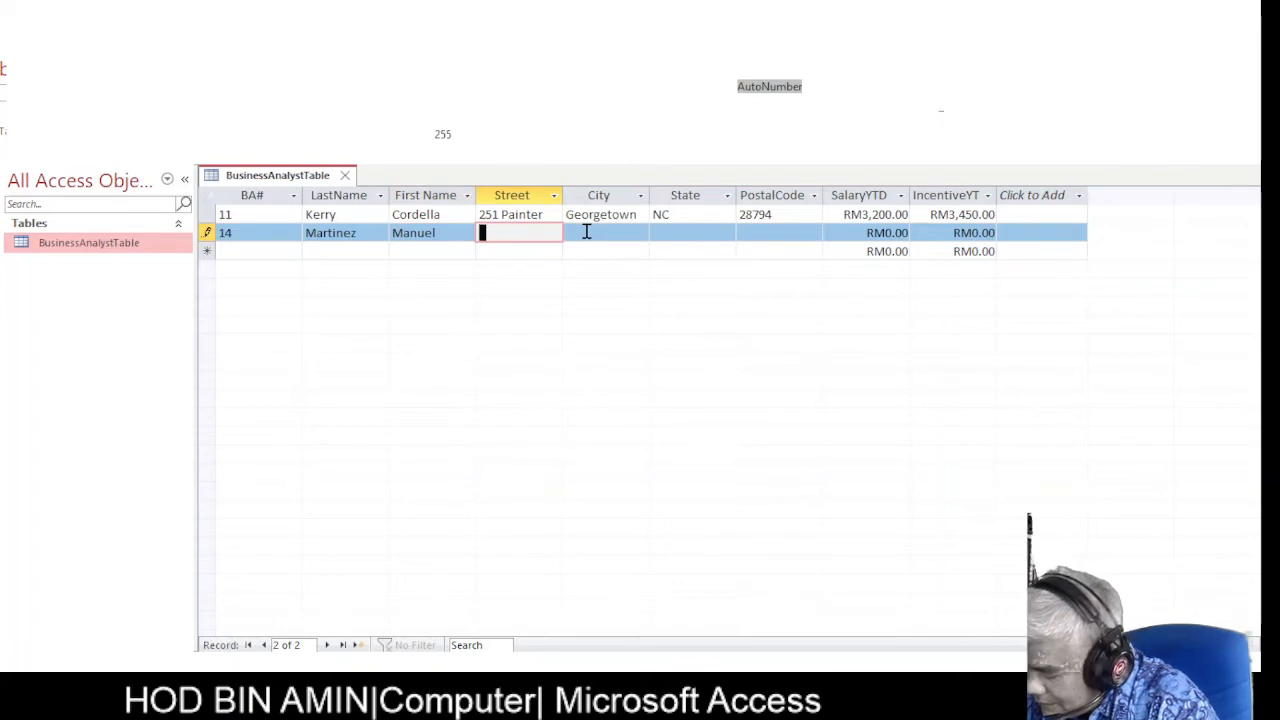
pyautogui.write('3125 ')
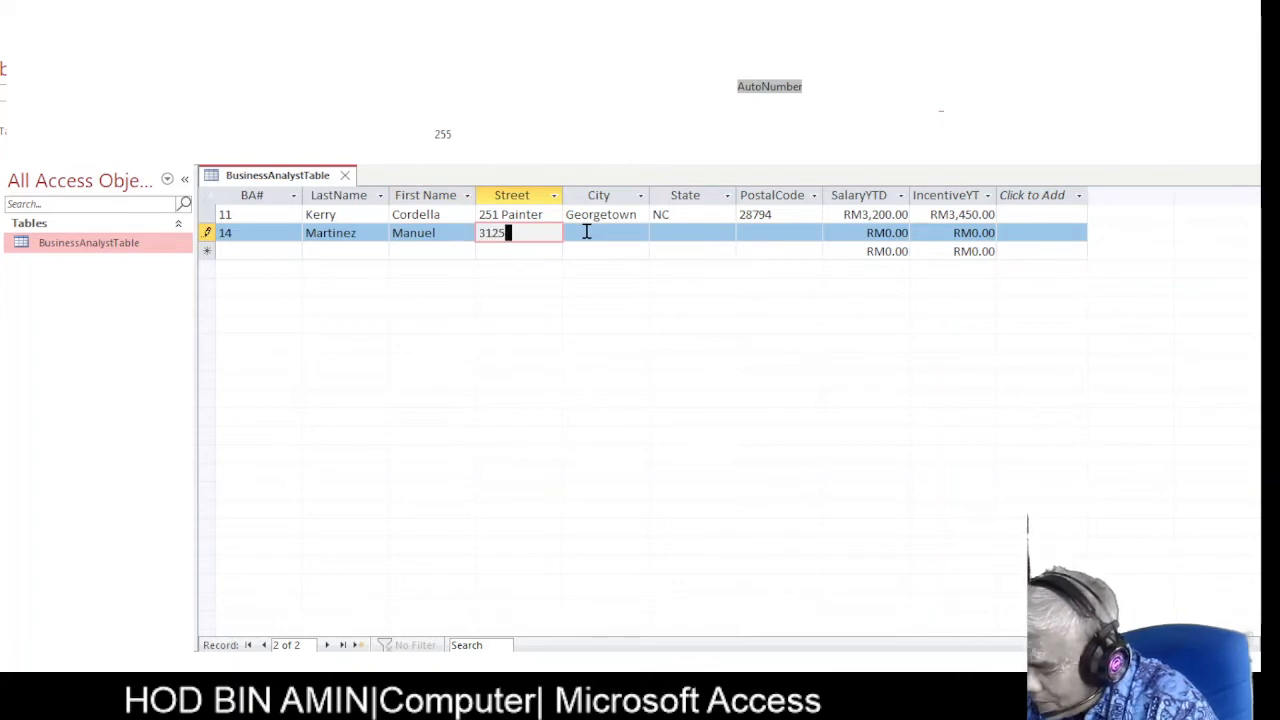
pyautogui.write('Steel')
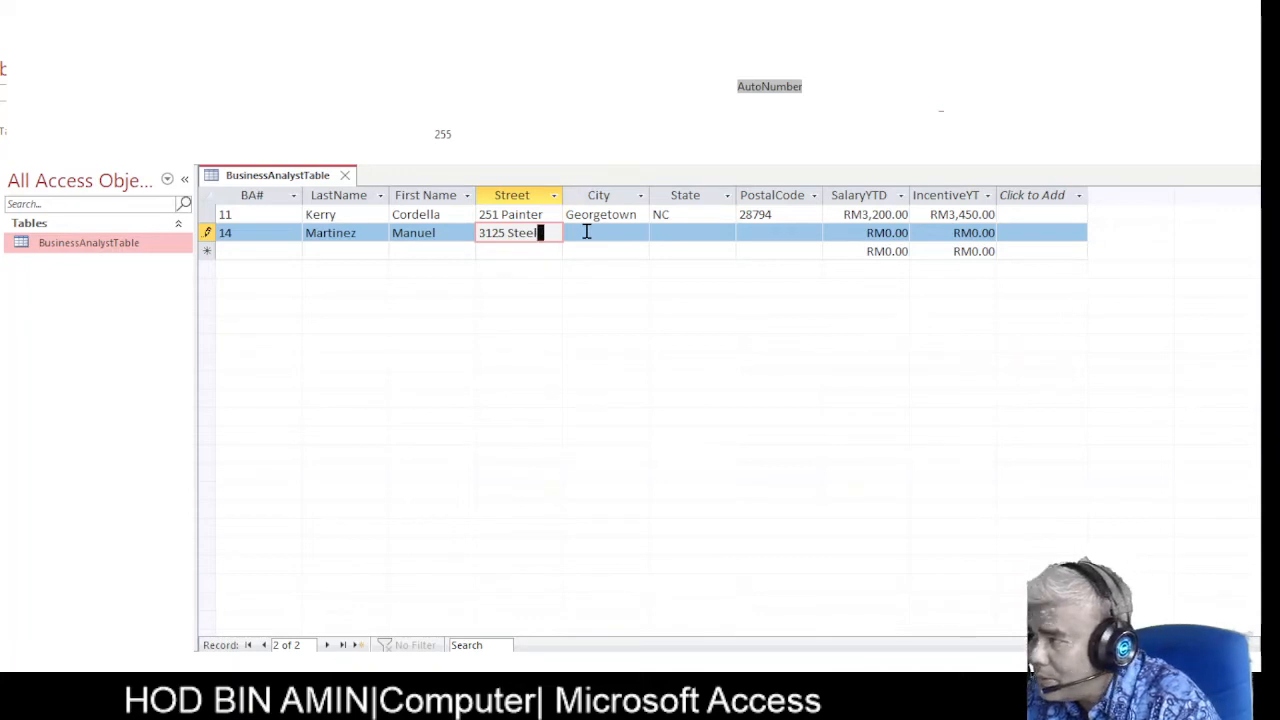
pyautogui.click(587, 231)
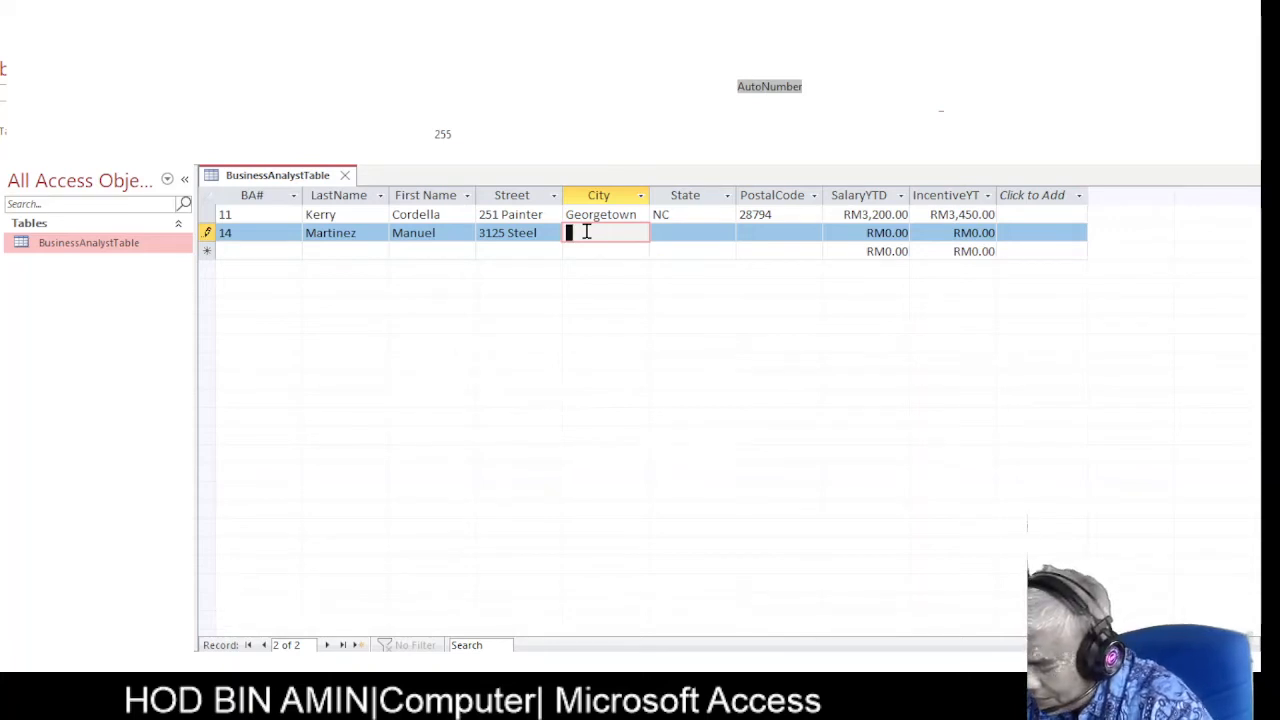
pyautogui.write('Kyl')
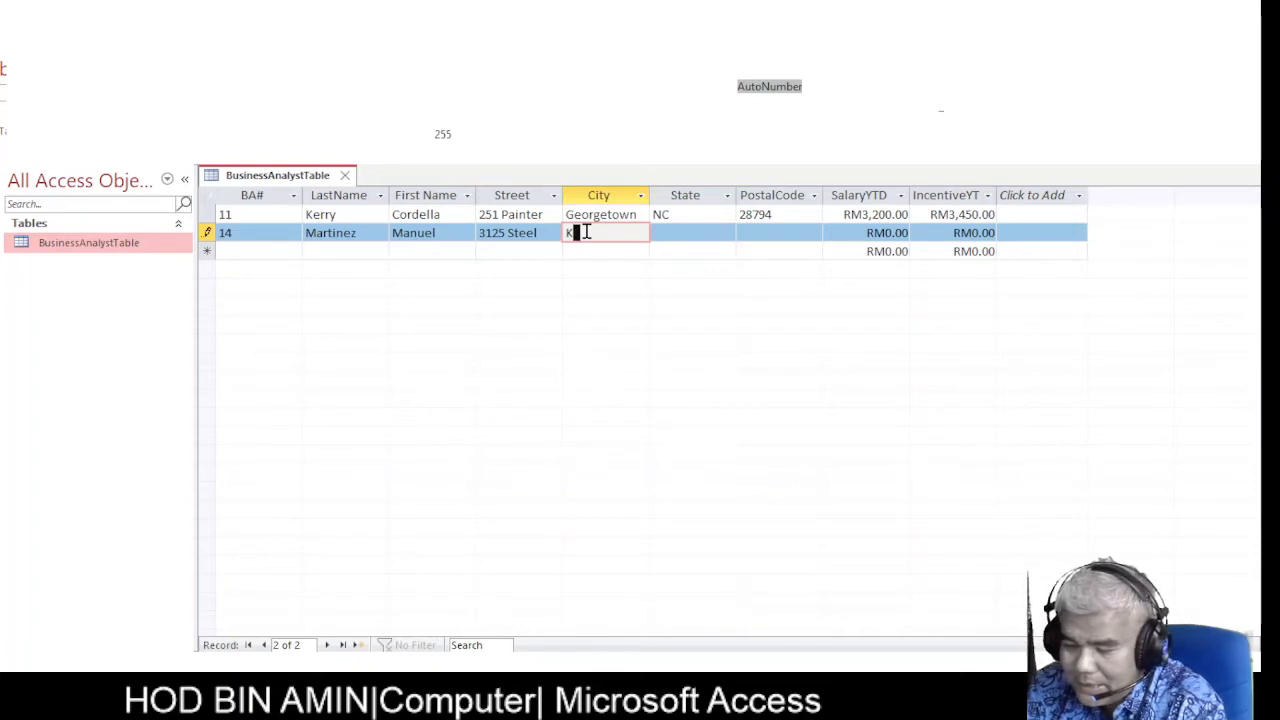
pyautogui.write('e')
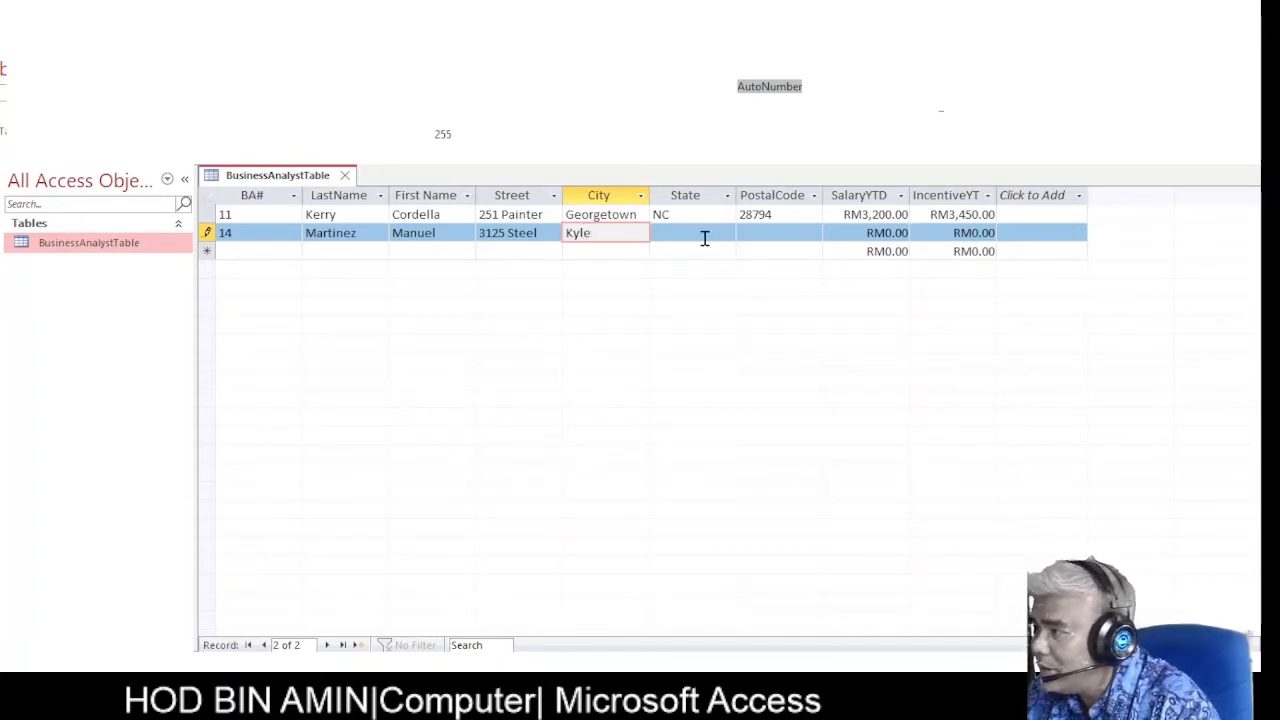
pyautogui.click(697, 229)
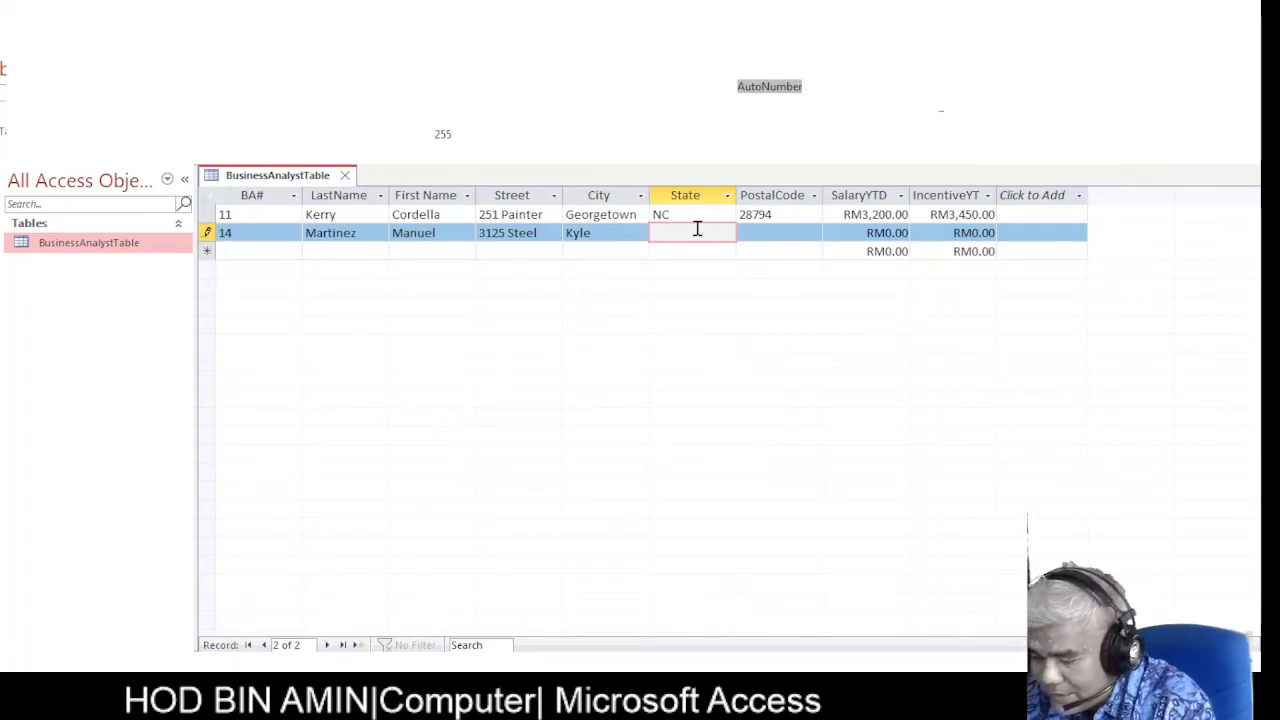
# Enter the state and postal code in the second record and set its SalaryYTD to 3100.
pyautogui.write('SC')
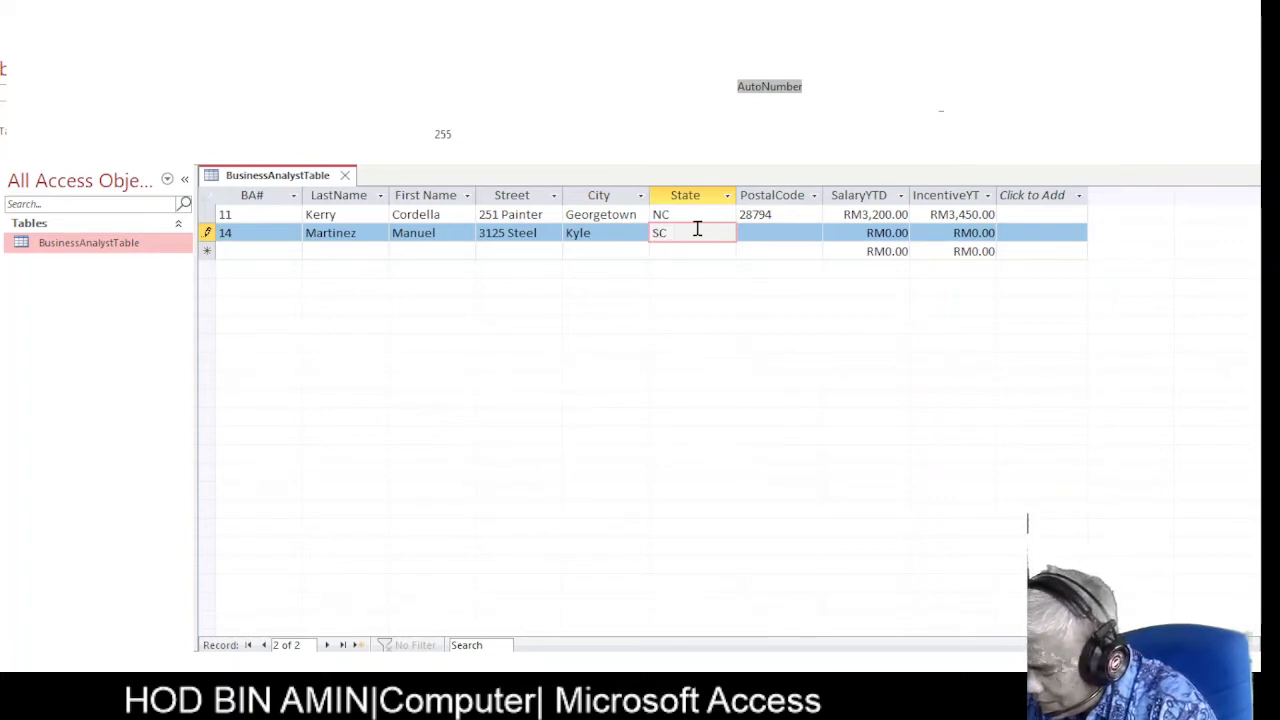
pyautogui.click(789, 230)
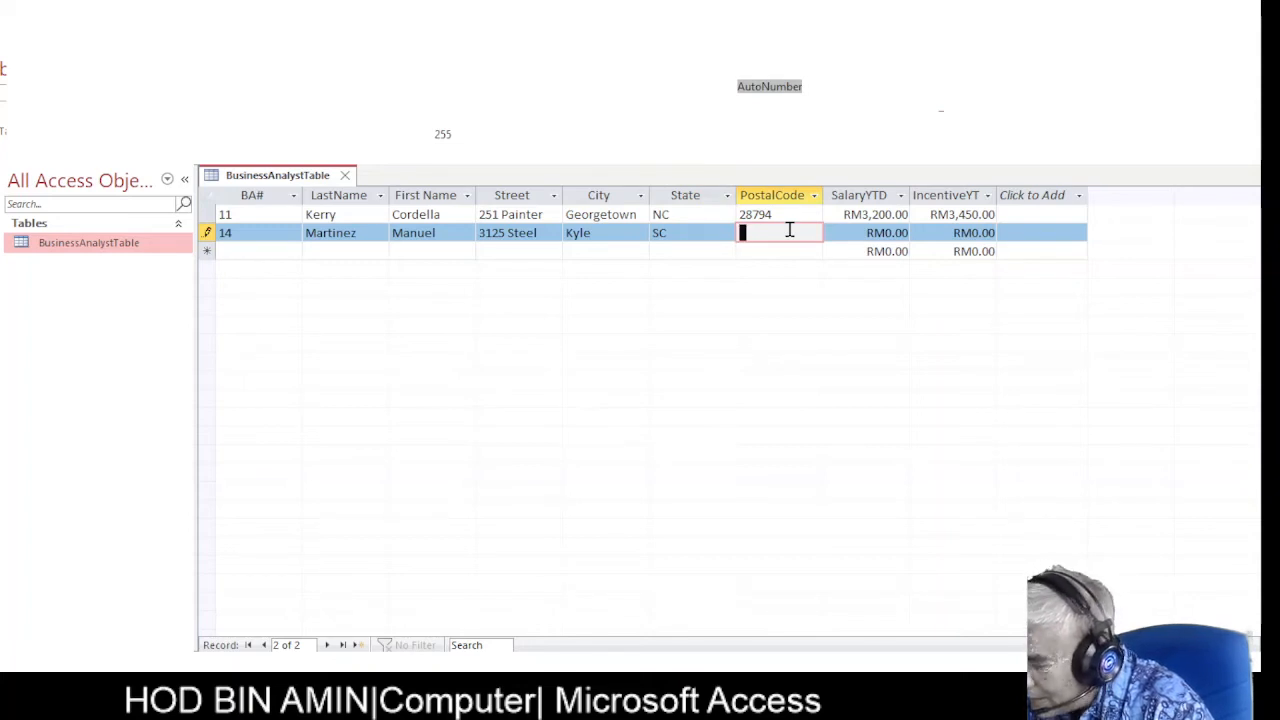
pyautogui.write('28797')
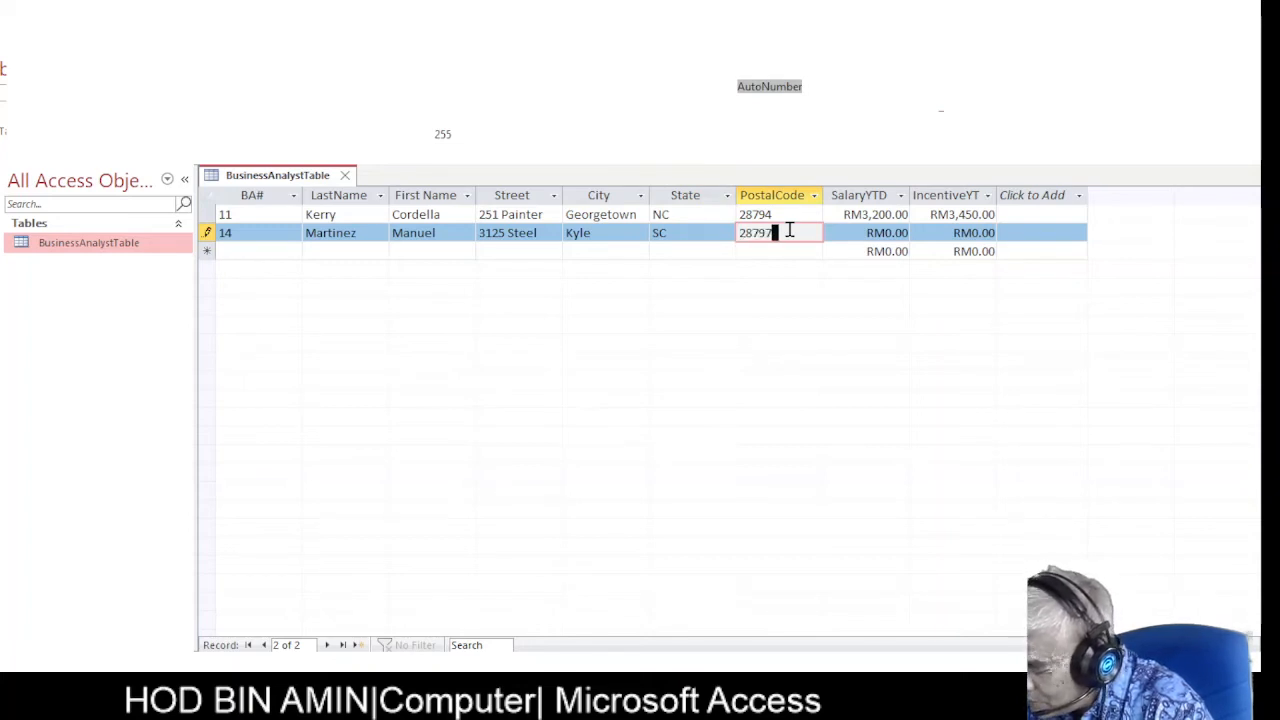
pyautogui.click(861, 232)
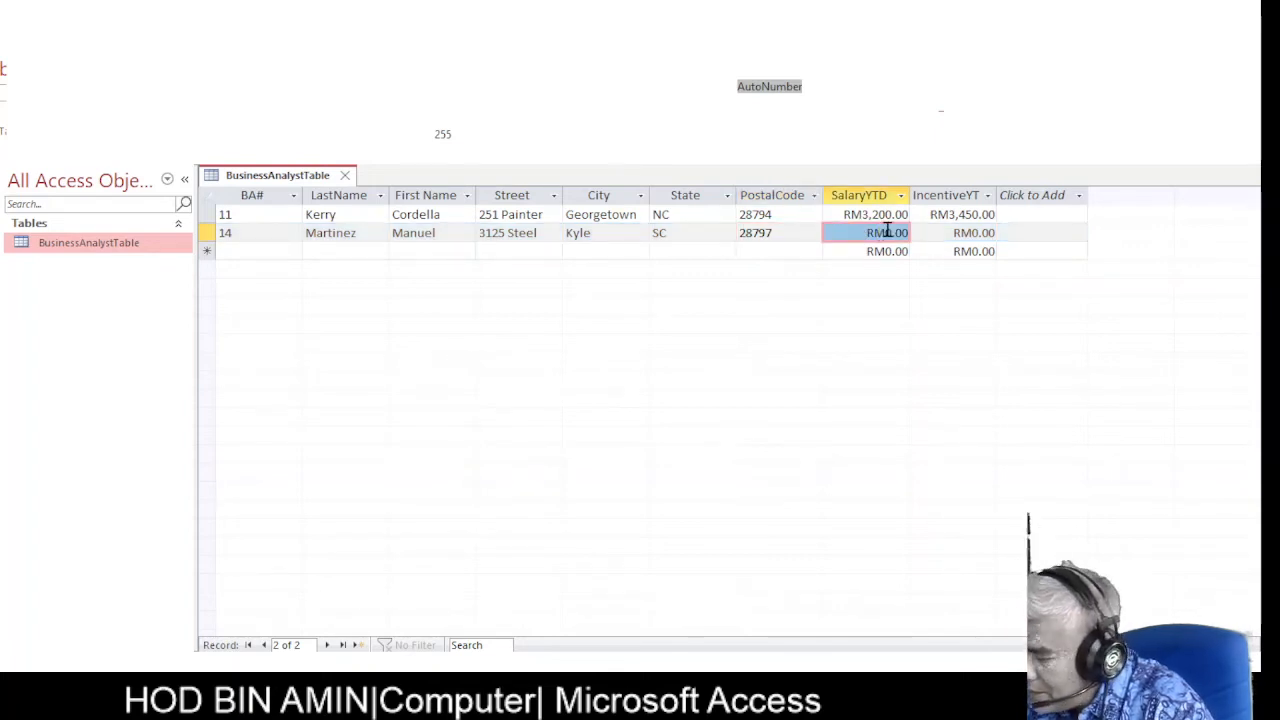
pyautogui.write('3100')
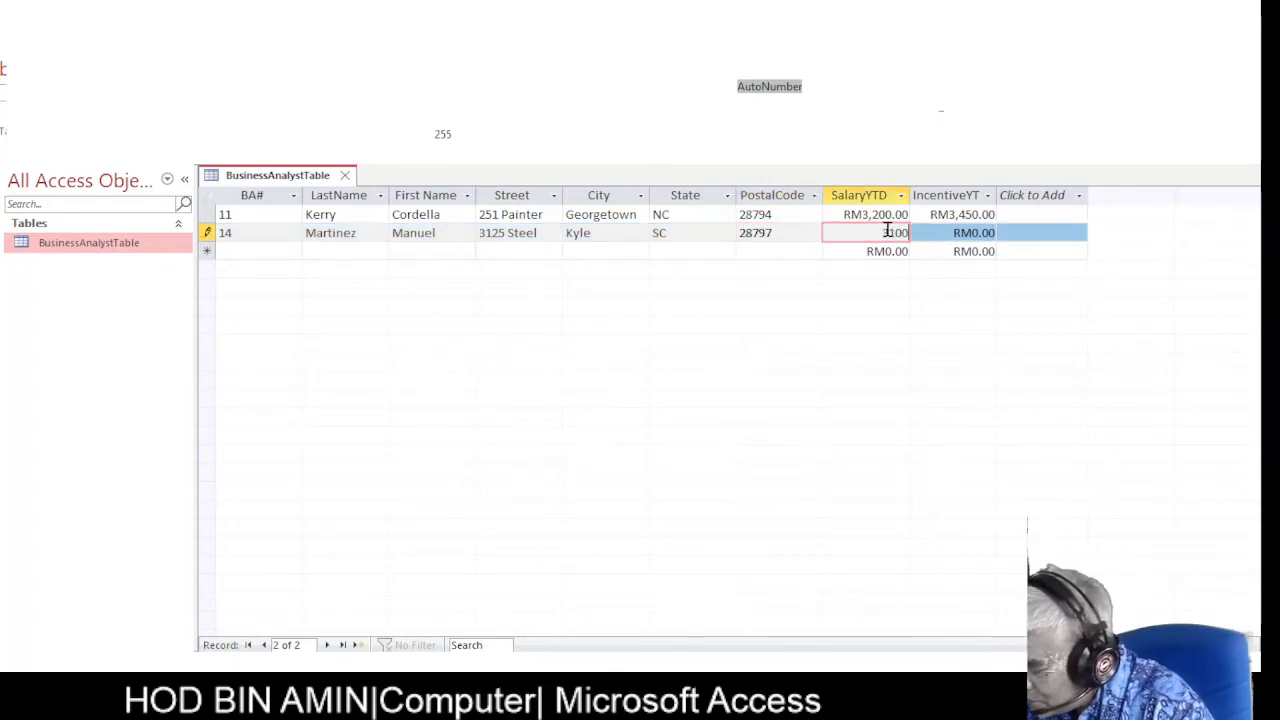
# Set the year-to-date incentive in the second record to 2430 and move on to the new record row.
pyautogui.click(951, 230)
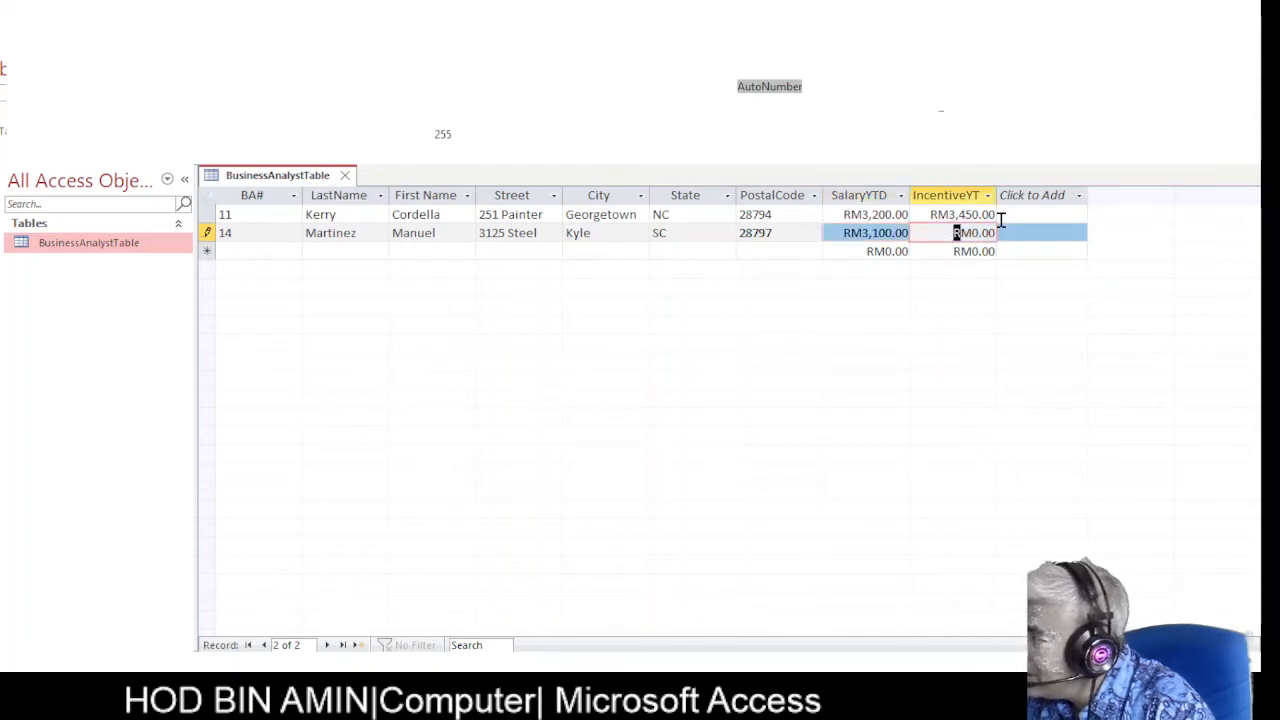
pyautogui.write('2430')
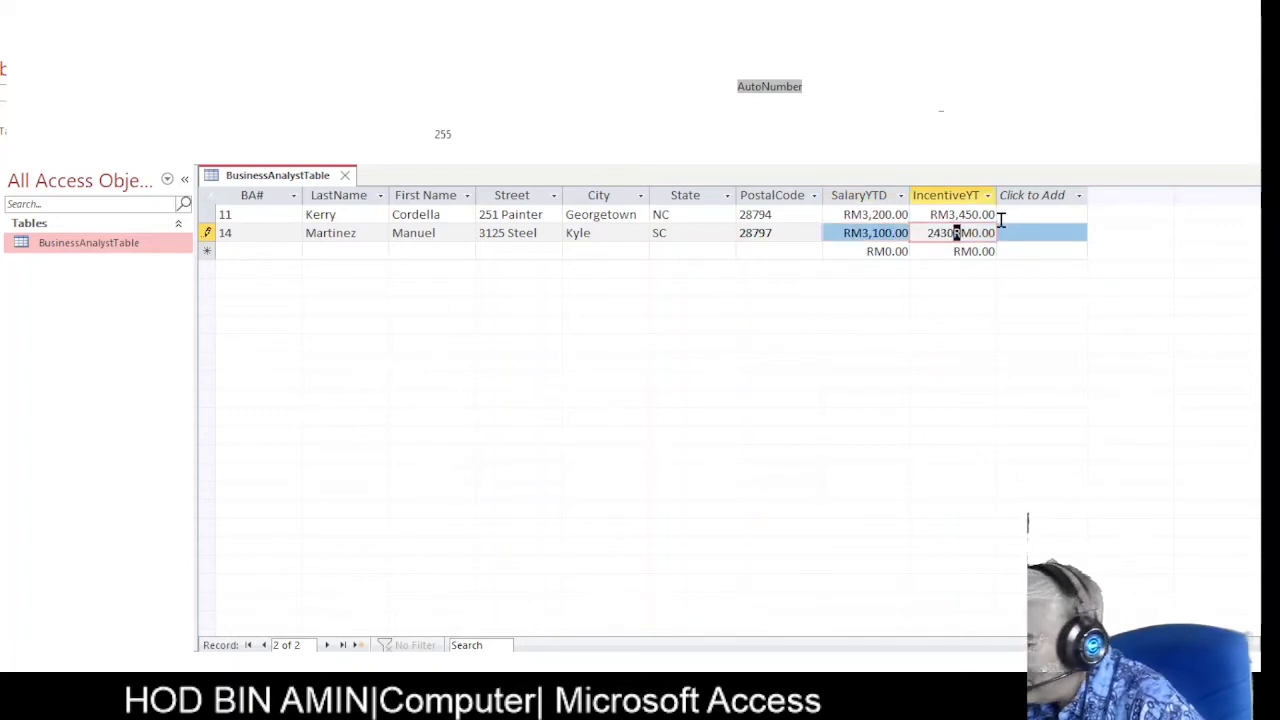
pyautogui.moveTo(926, 232); pyautogui.dragTo(971, 226)
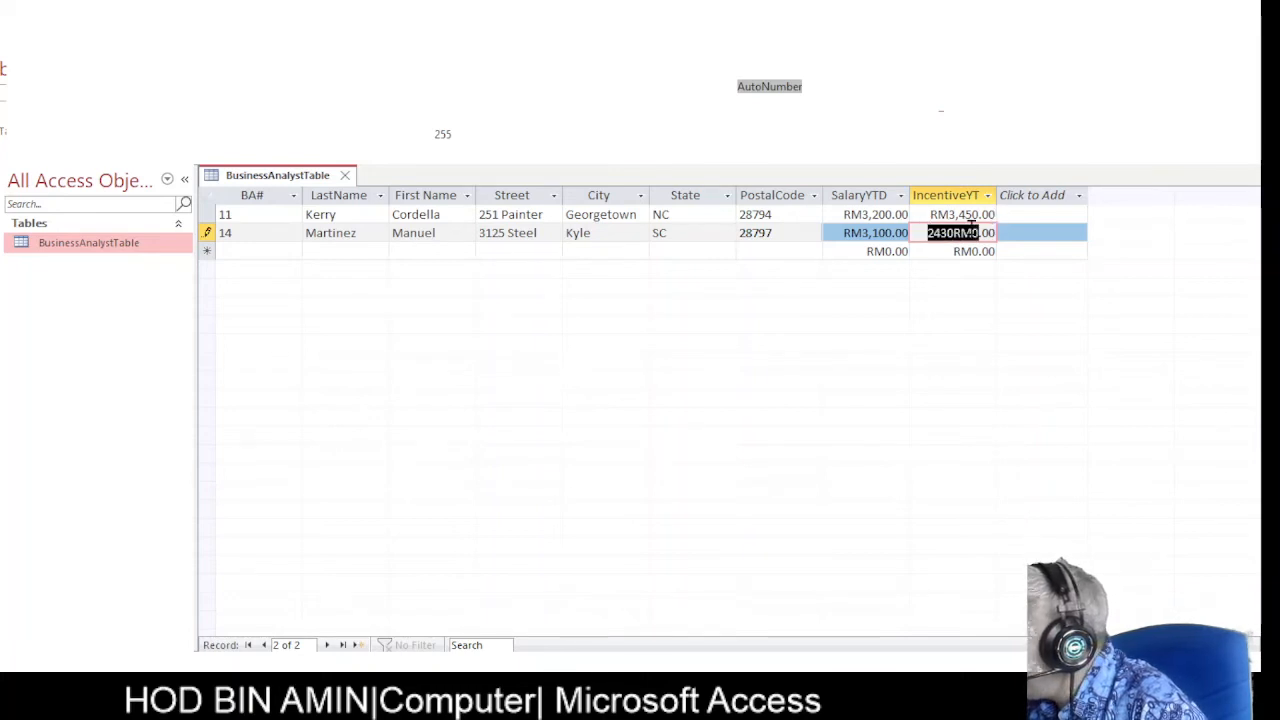
pyautogui.press('BackSpace')
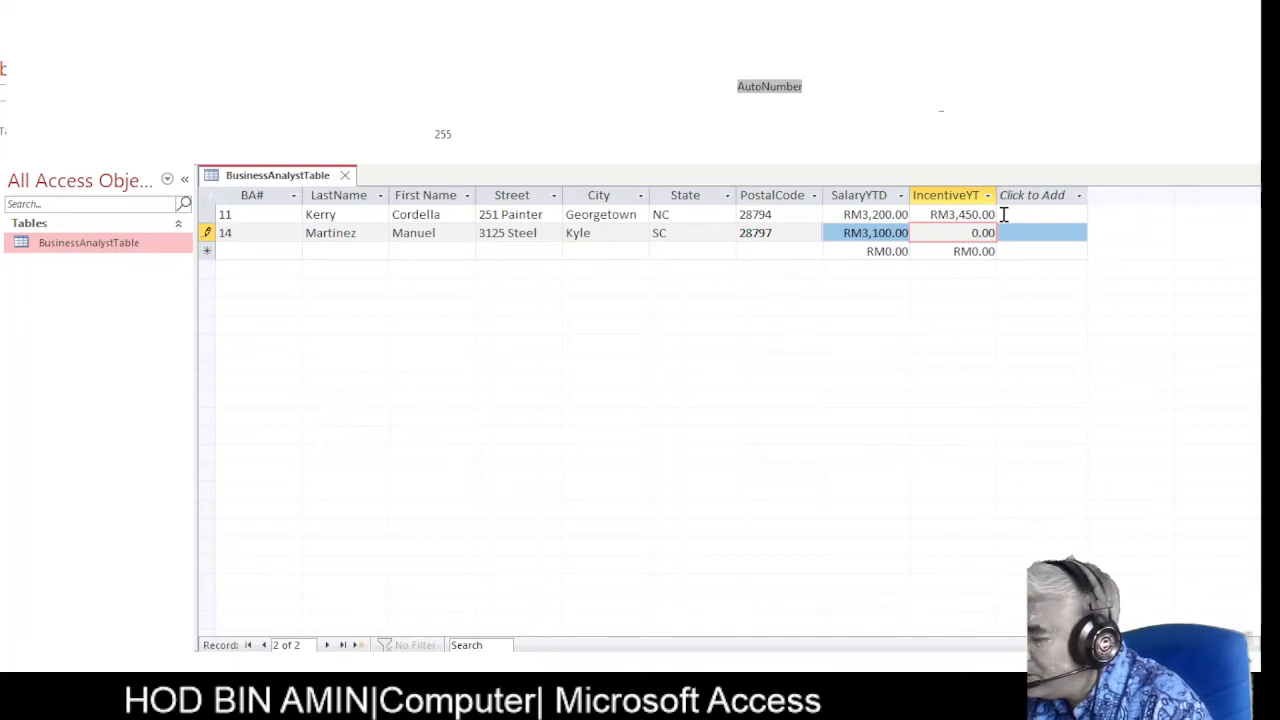
pyautogui.write('24030.0')
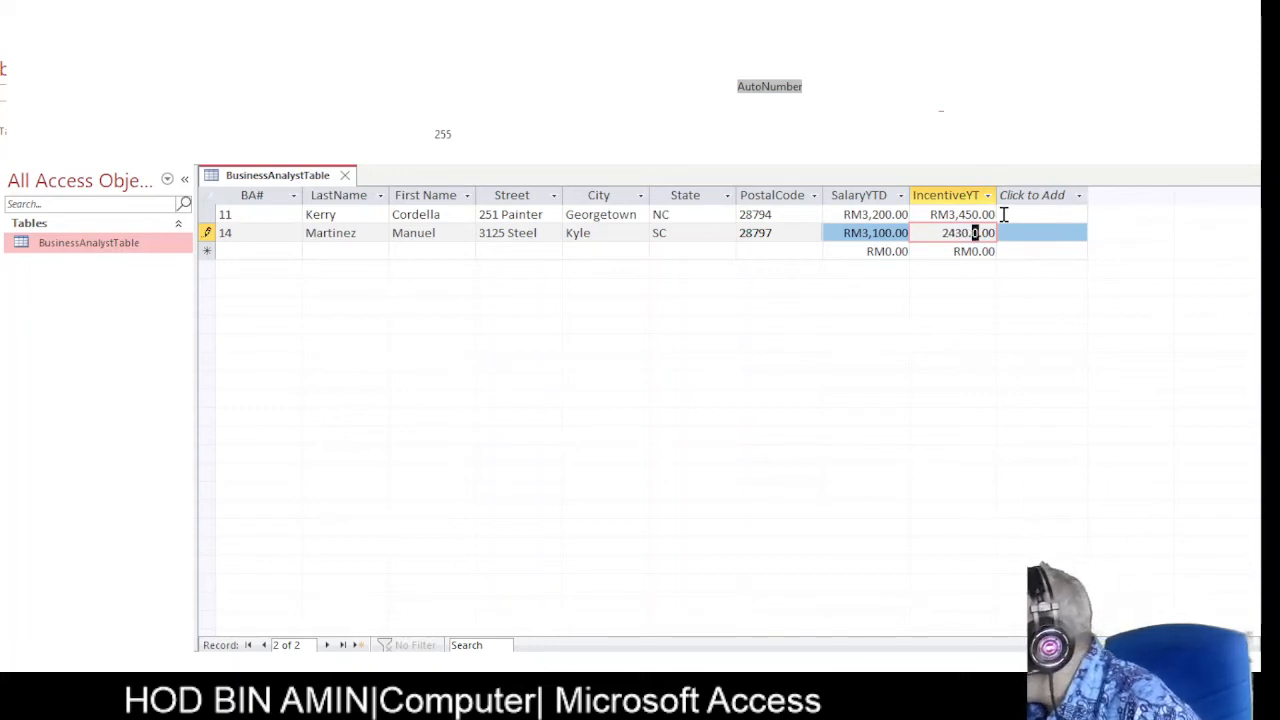
pyautogui.write('00')
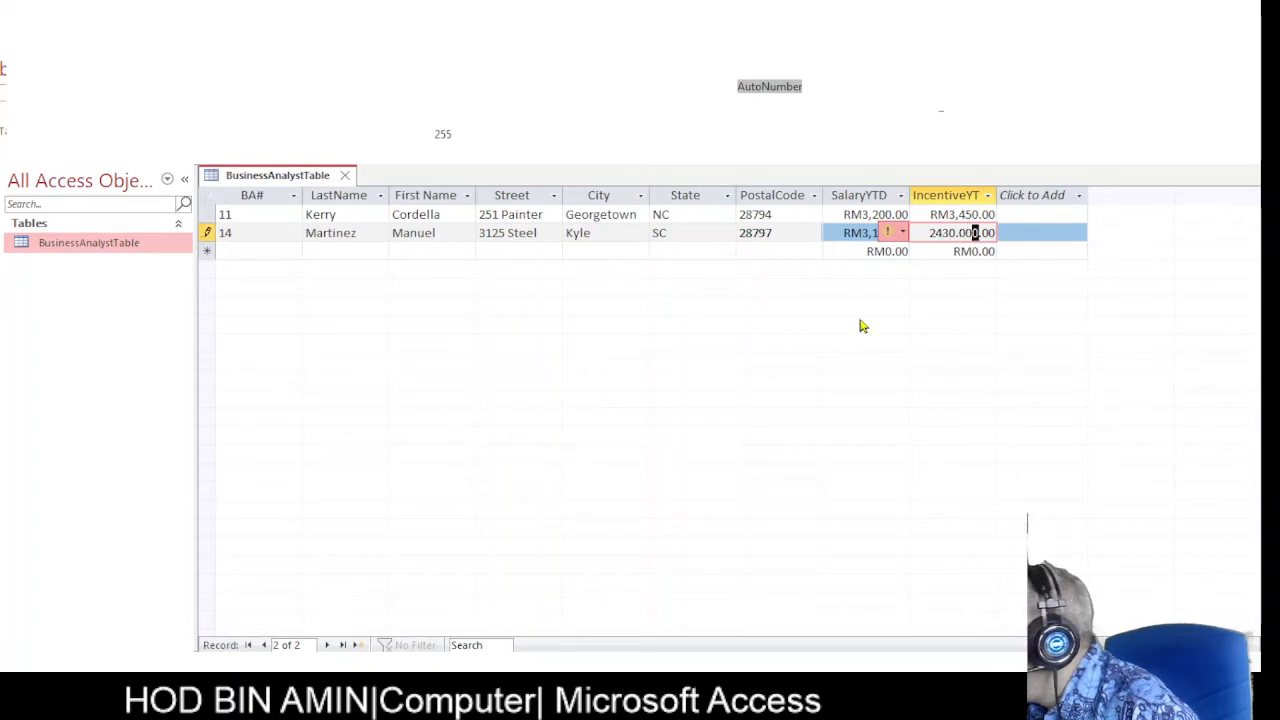
pyautogui.moveTo(964, 232); pyautogui.dragTo(1005, 227)
pyautogui.press('BackSpace')
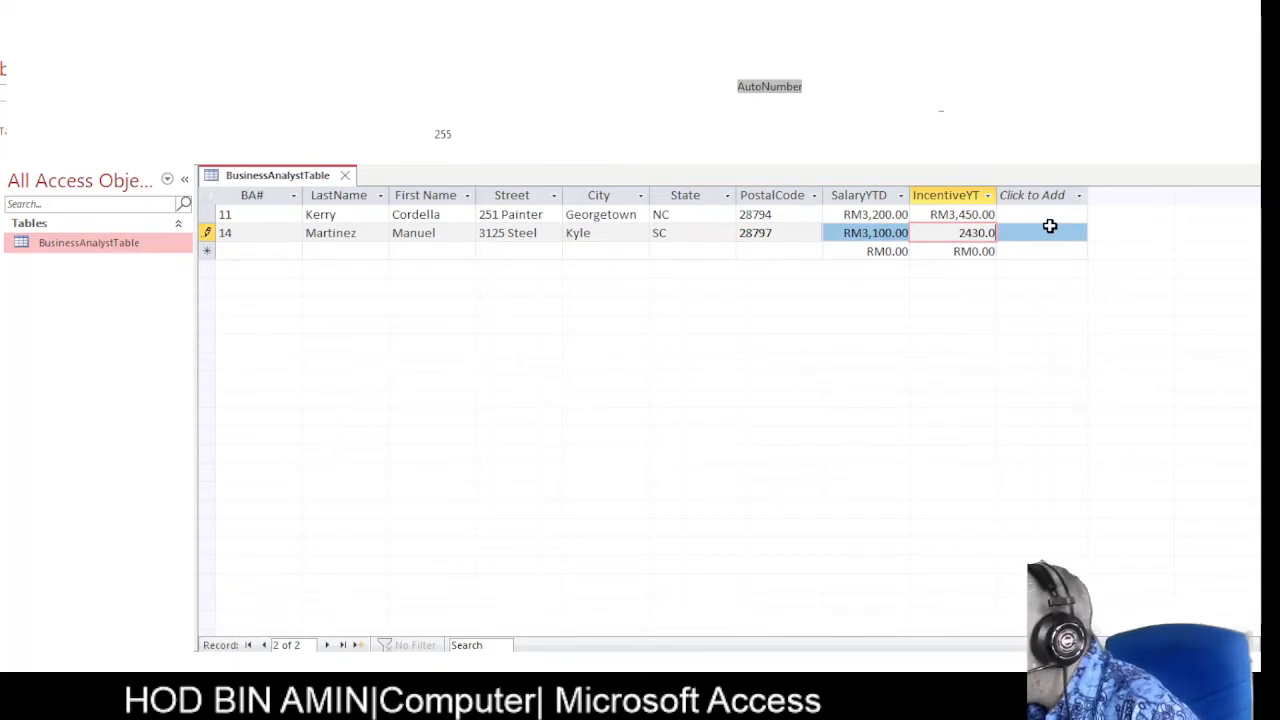
pyautogui.press('Tab')
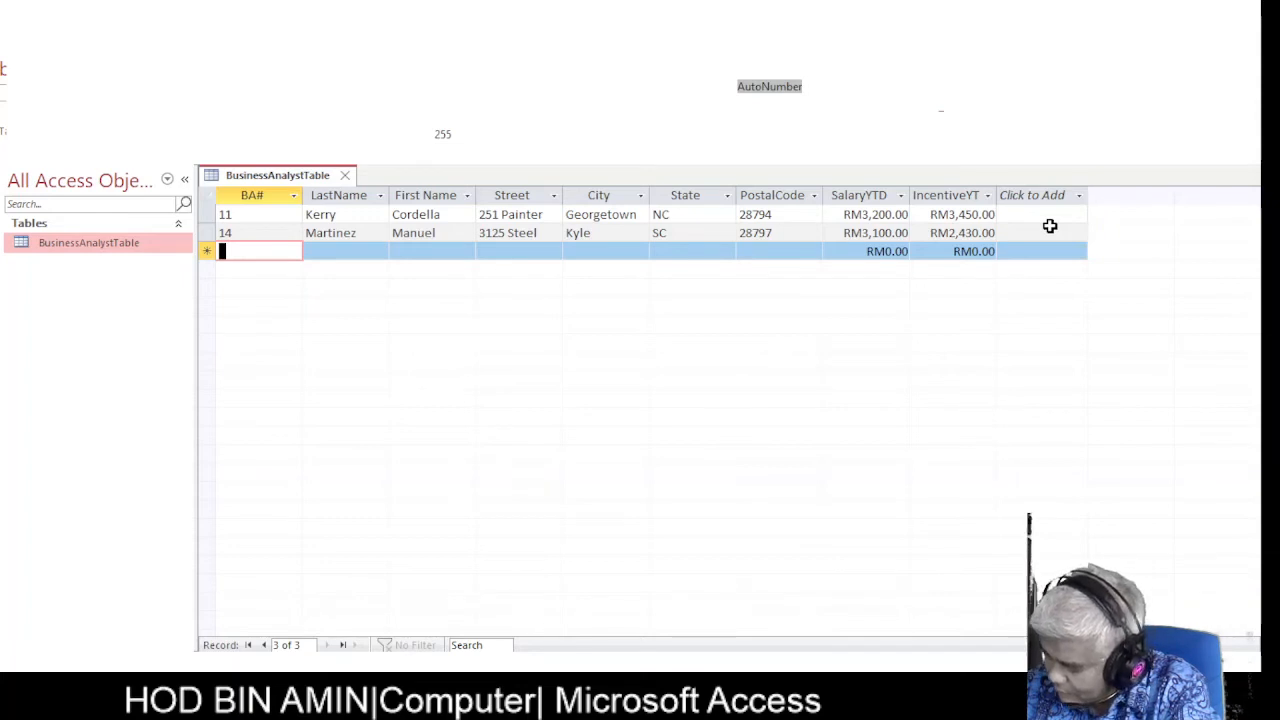
# Close and reopen BusinessAnalystTable, and step to the next record and back to the first.
pyautogui.click(717, 232)
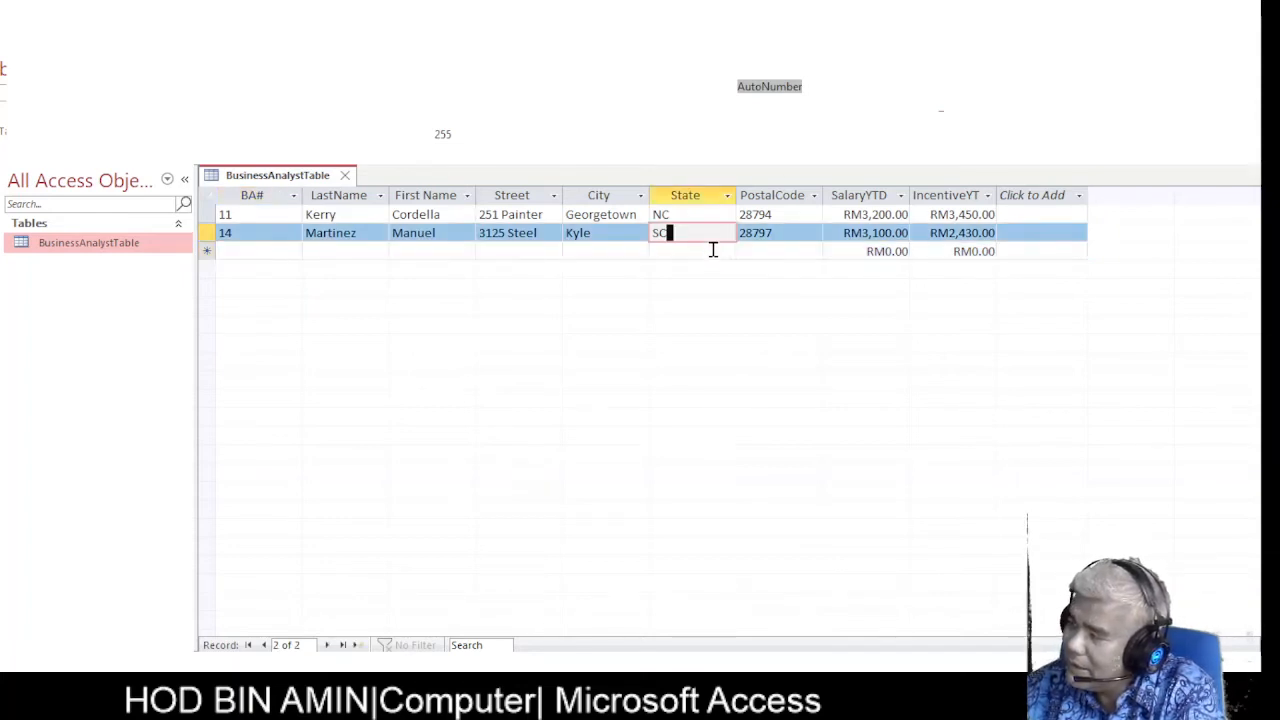
pyautogui.click(714, 249)
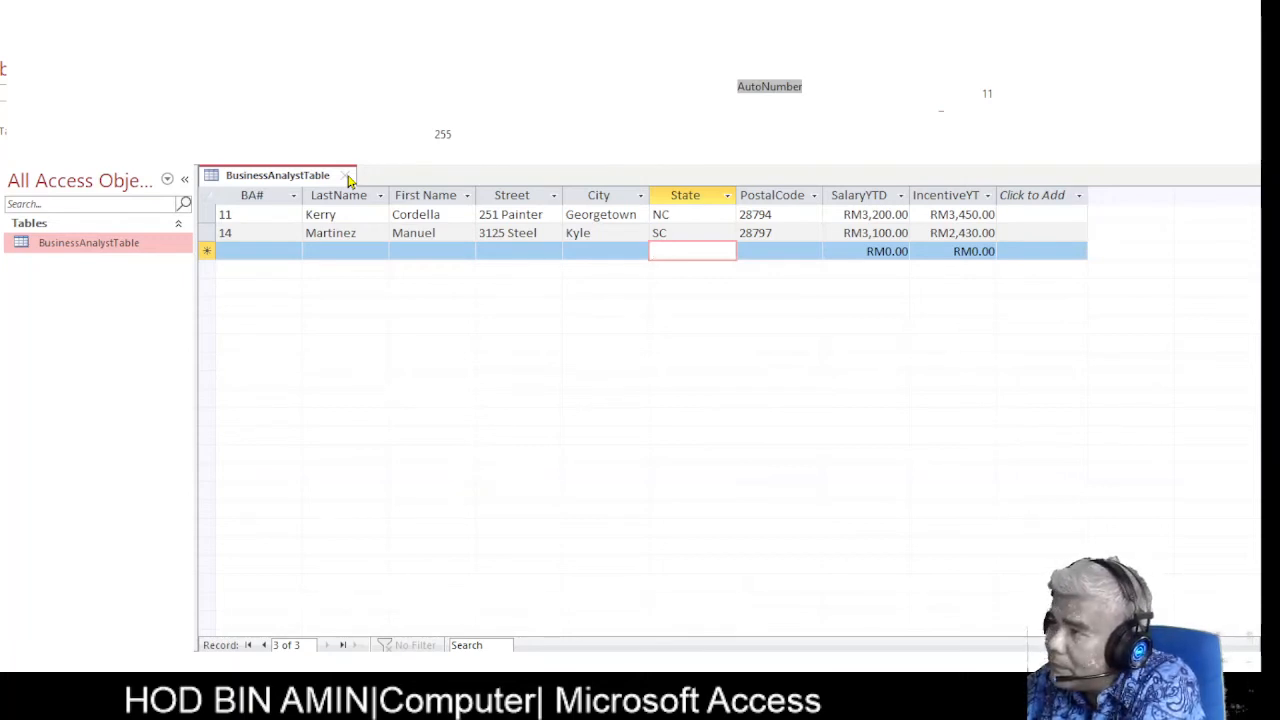
pyautogui.click(347, 177)
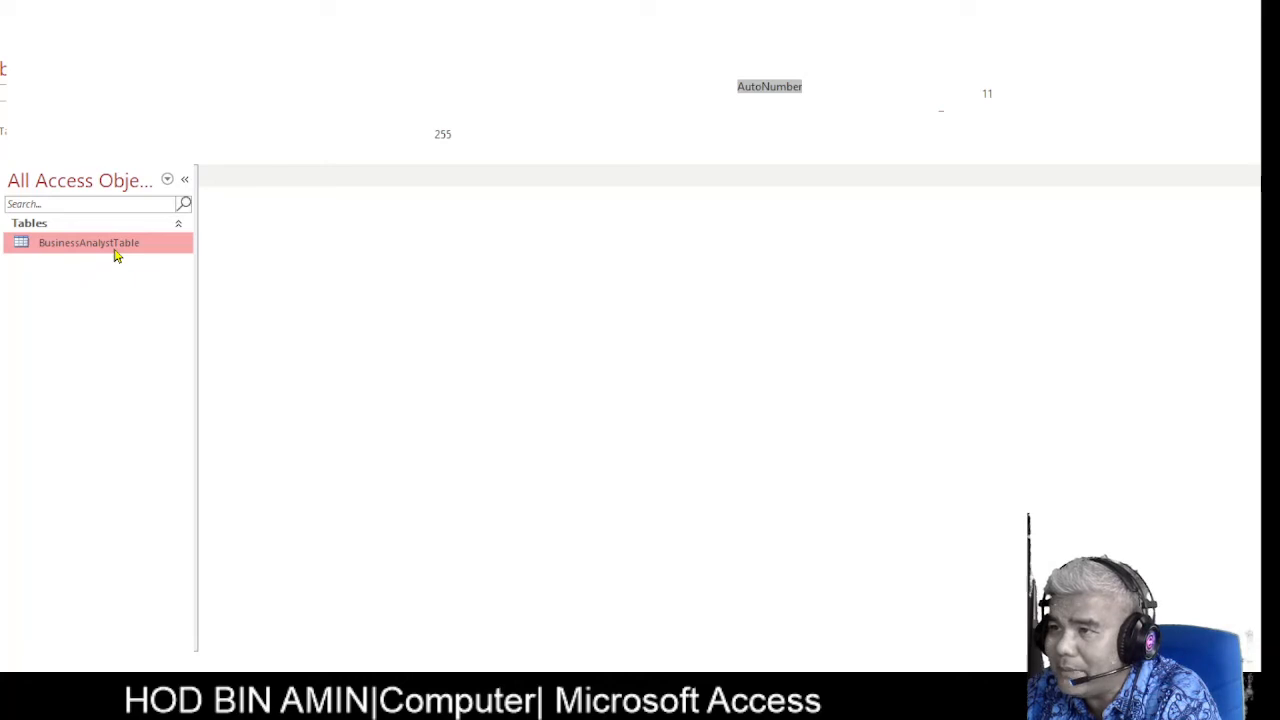
pyautogui.doubleClick(114, 249)
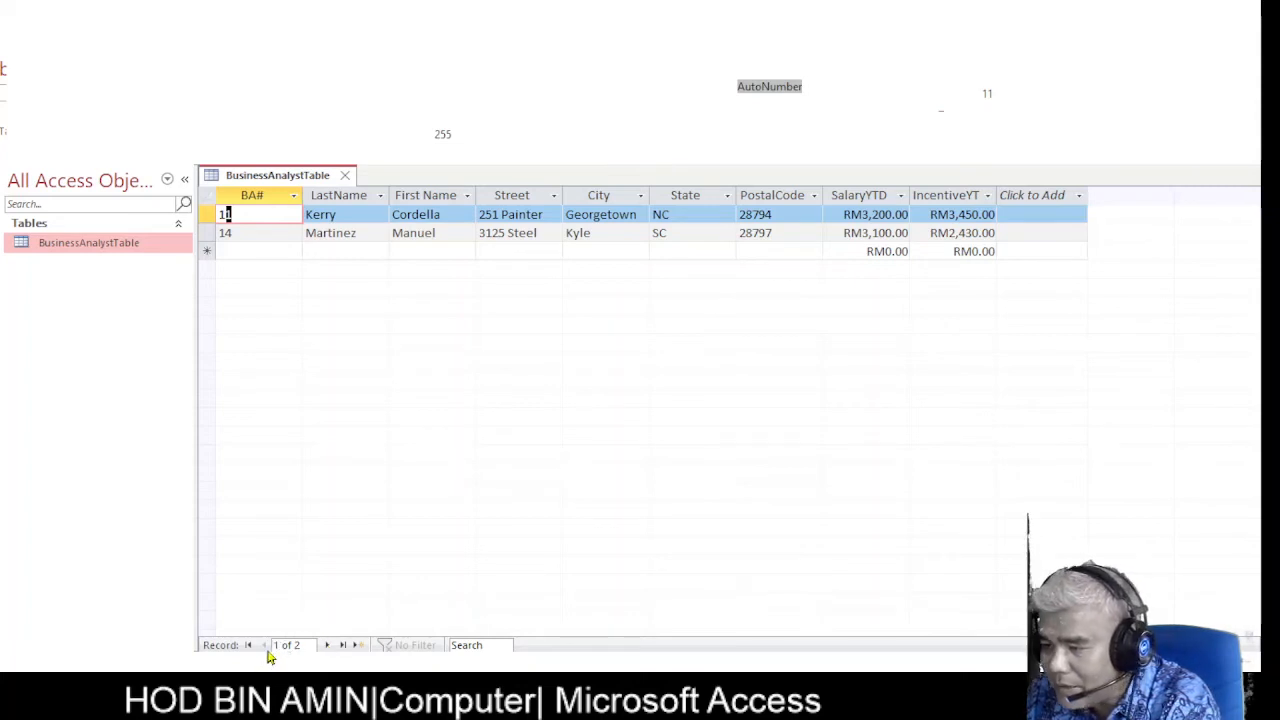
pyautogui.click(326, 645)
pyautogui.click(264, 646)
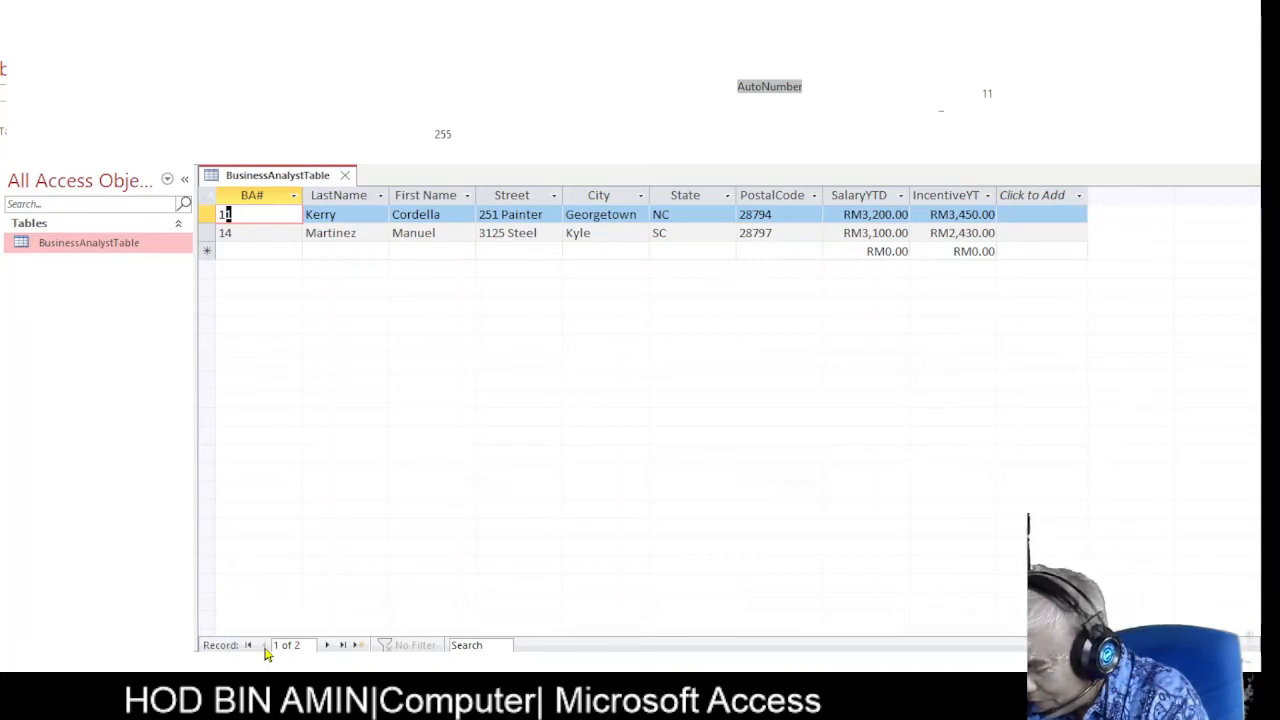
# Start the third record by entering the business analyst number, last name and first name.
pyautogui.click(244, 251)
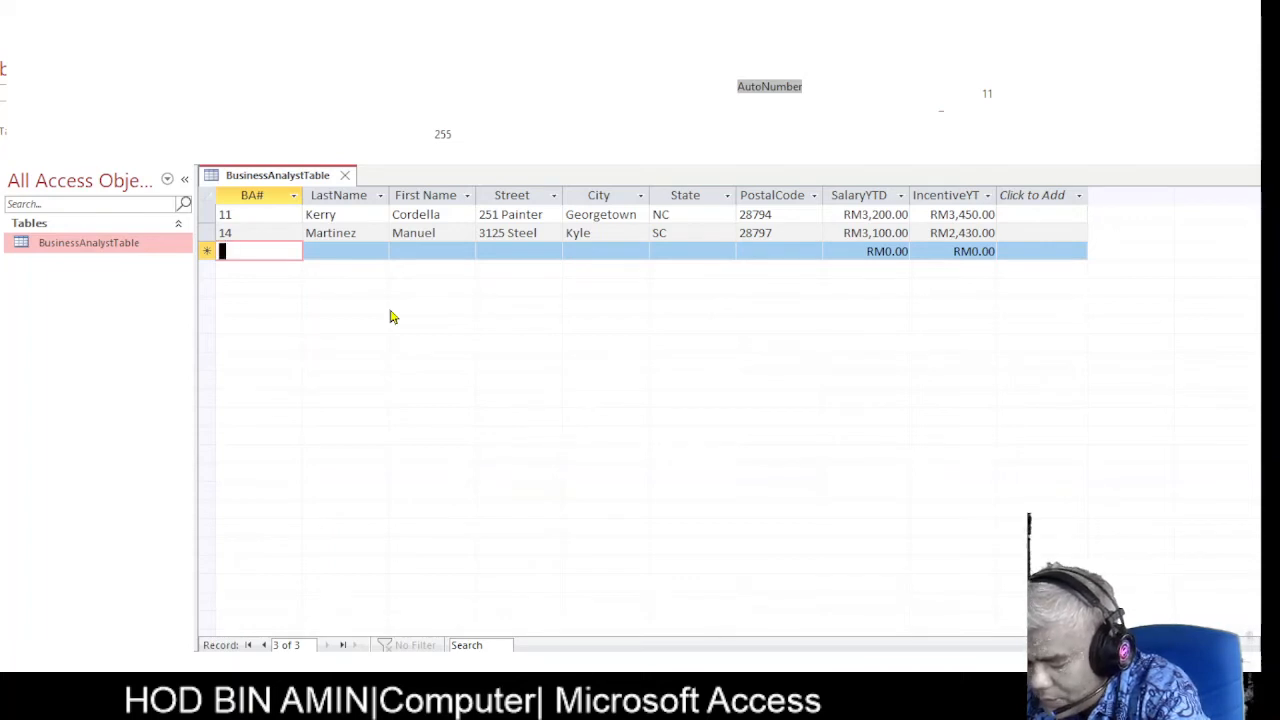
pyautogui.write('27')
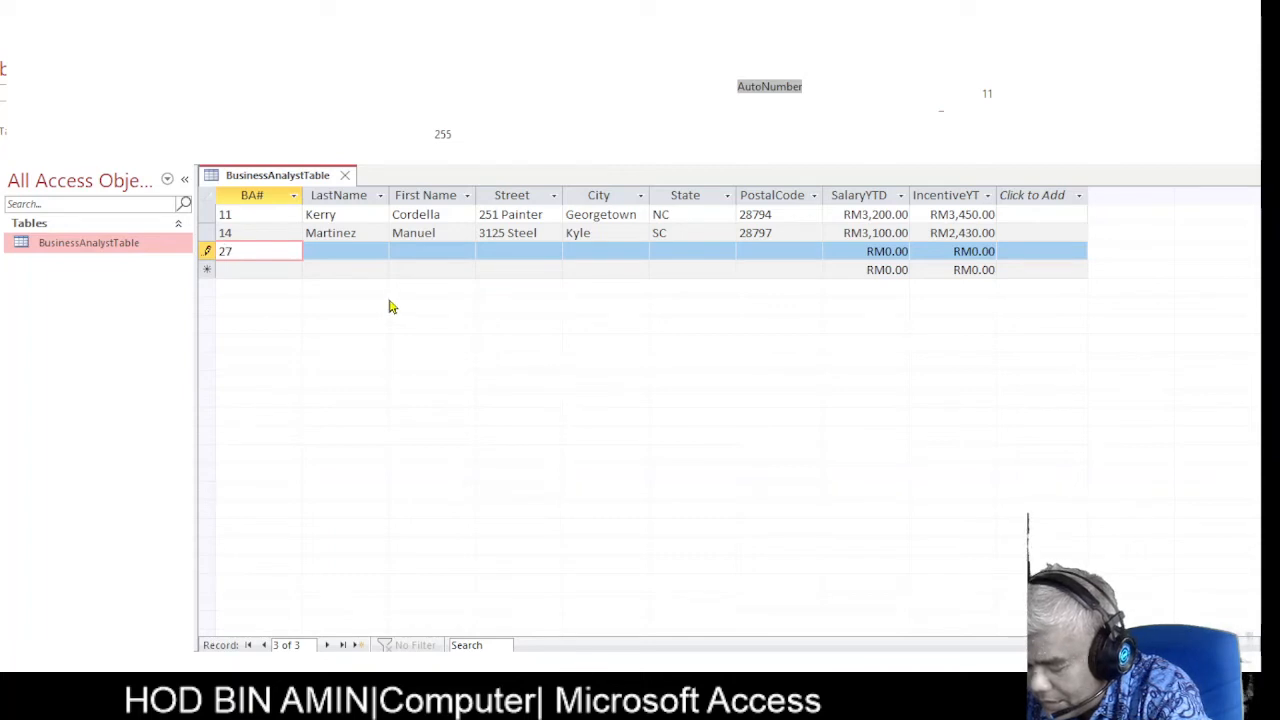
pyautogui.click(366, 252)
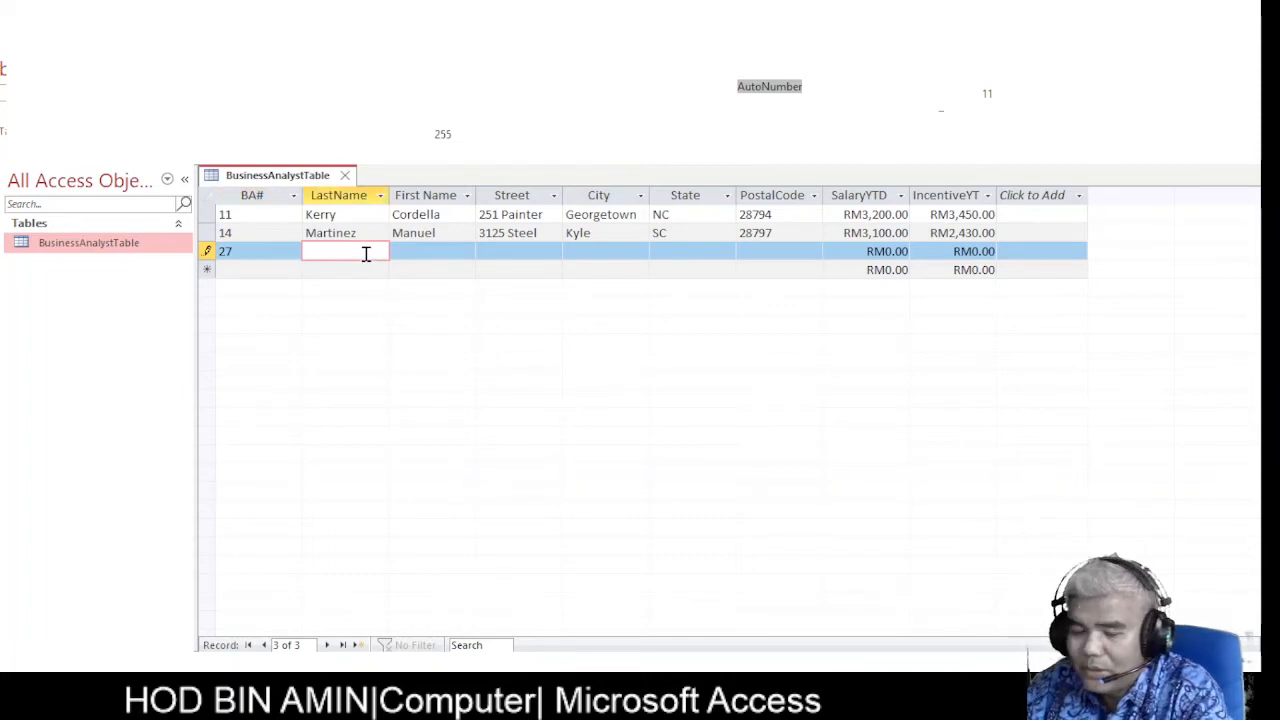
pyautogui.write('Liu')
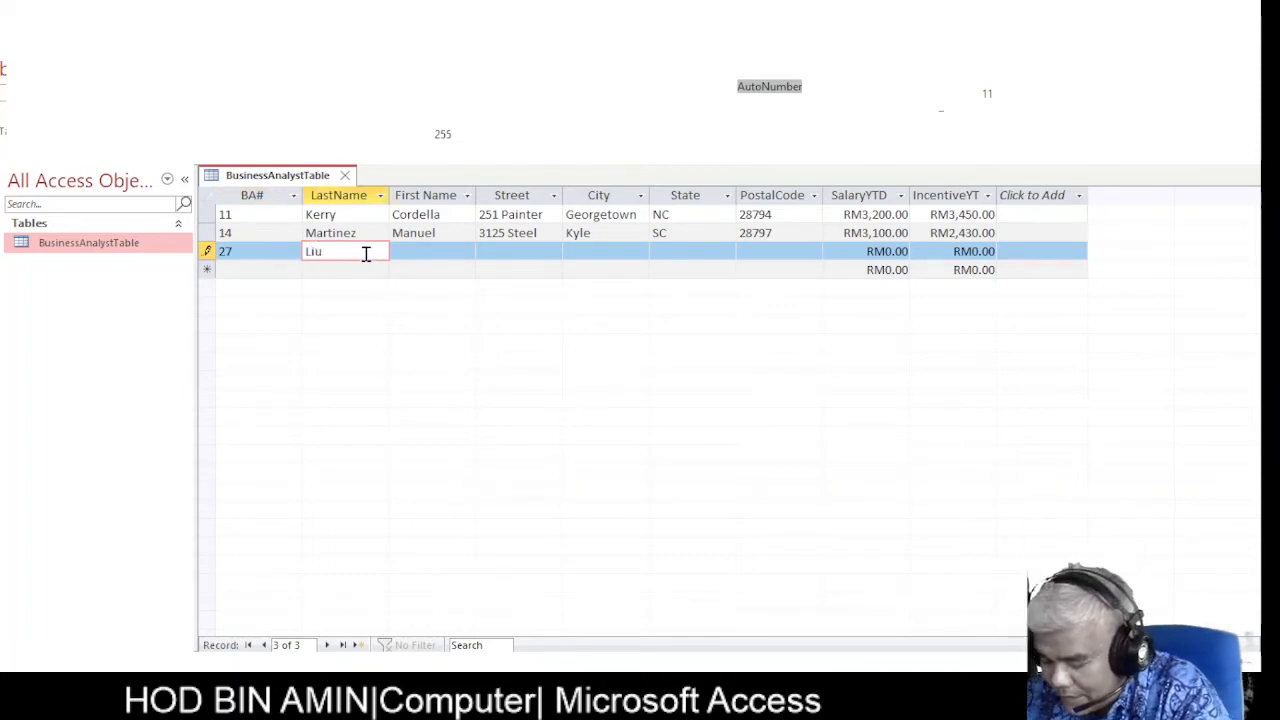
pyautogui.click(414, 249)
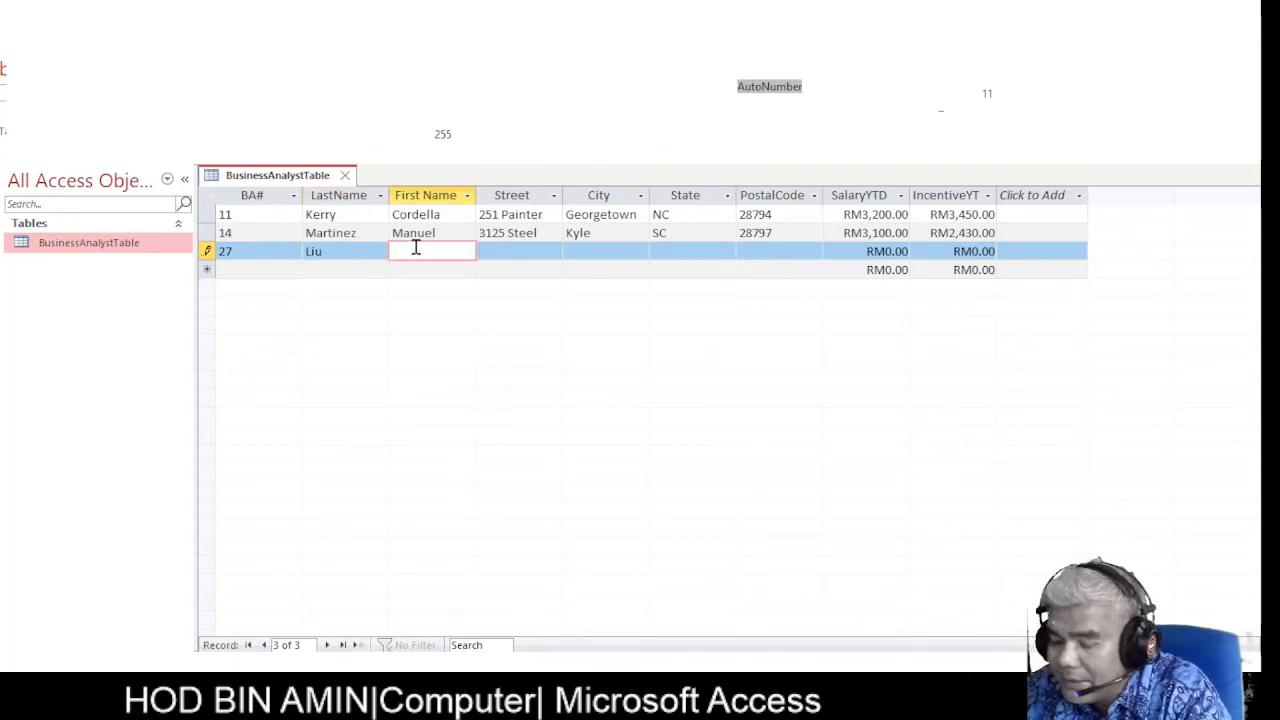
pyautogui.write('Jan')
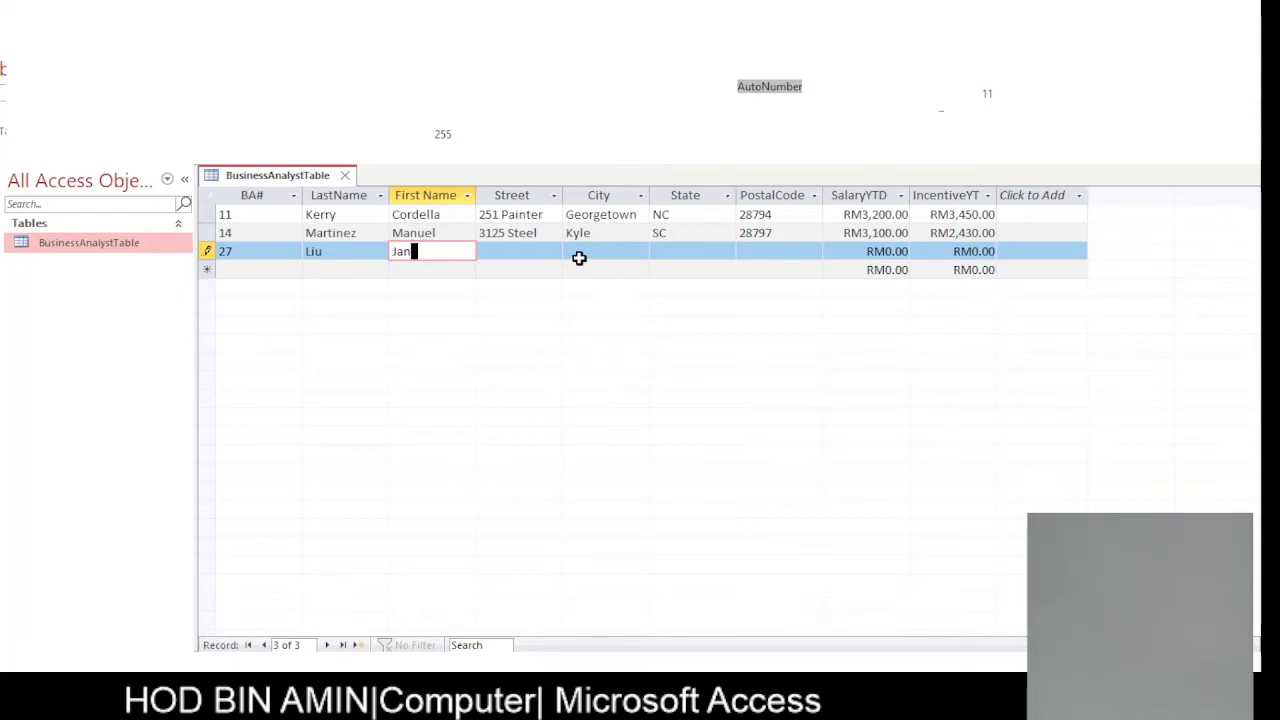
# Fill in the street address and city for the third record.
pyautogui.click(523, 250)
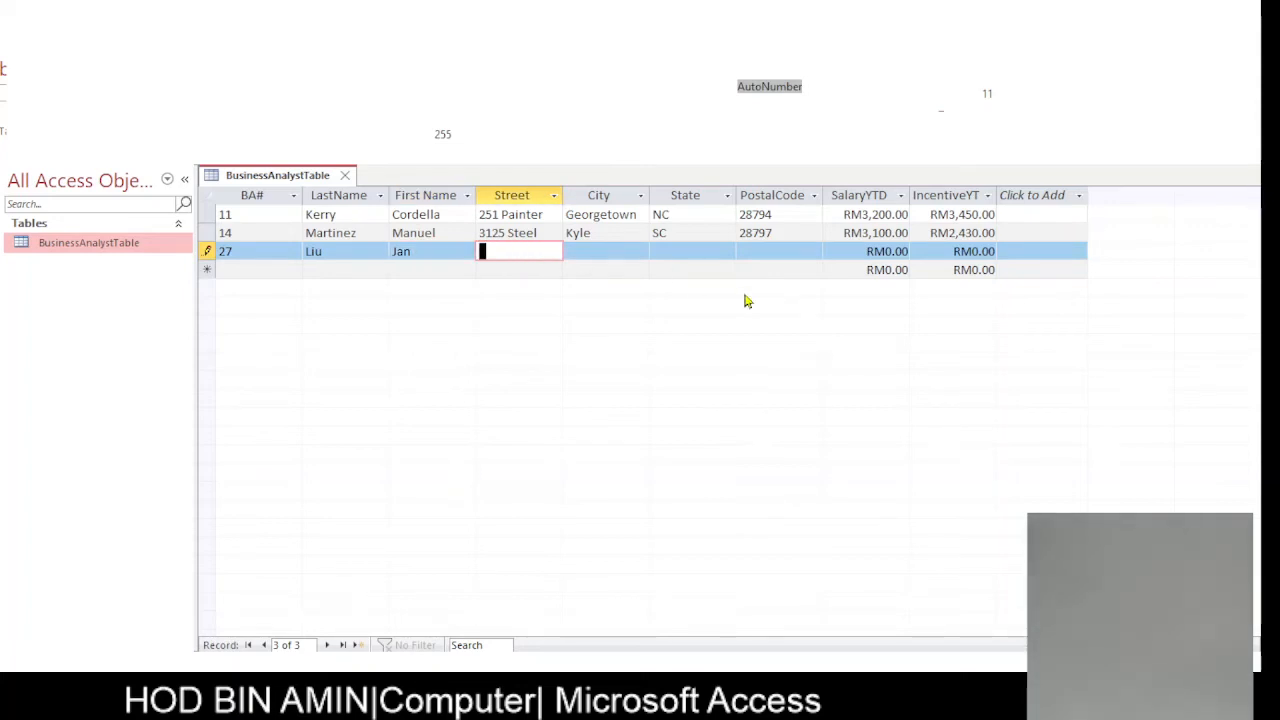
pyautogui.write('265 Marbl')
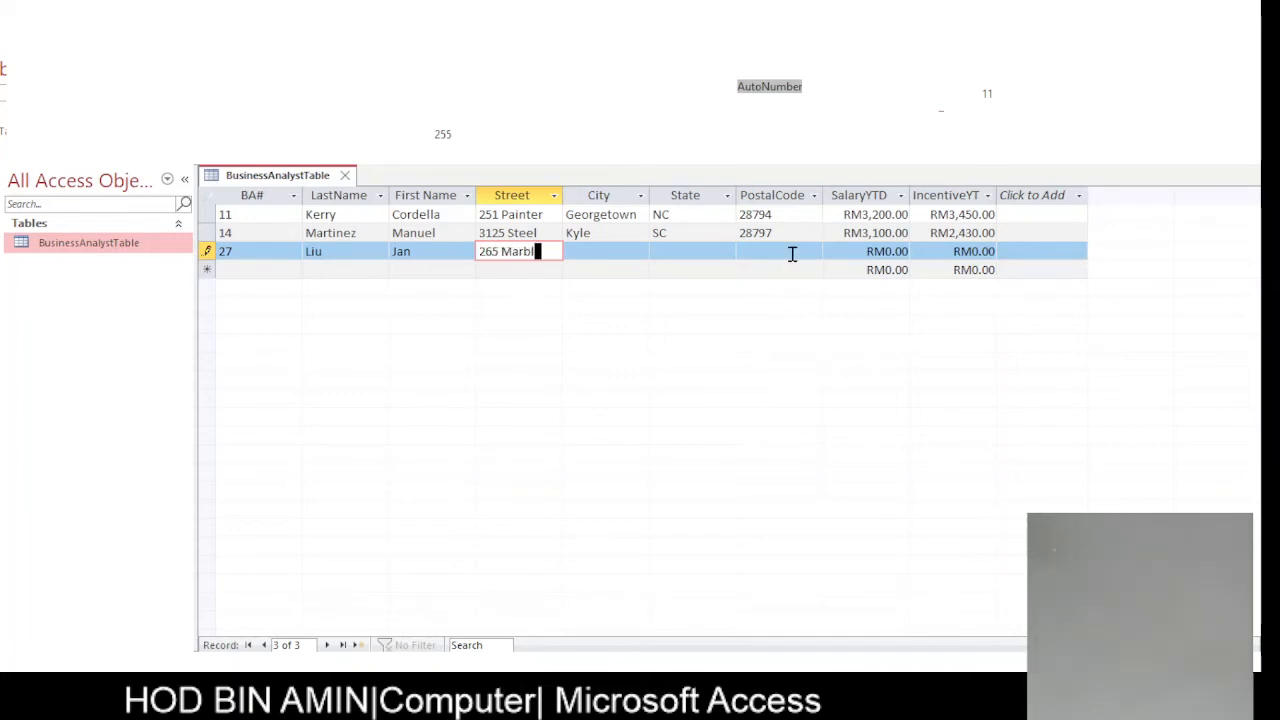
pyautogui.write('e')
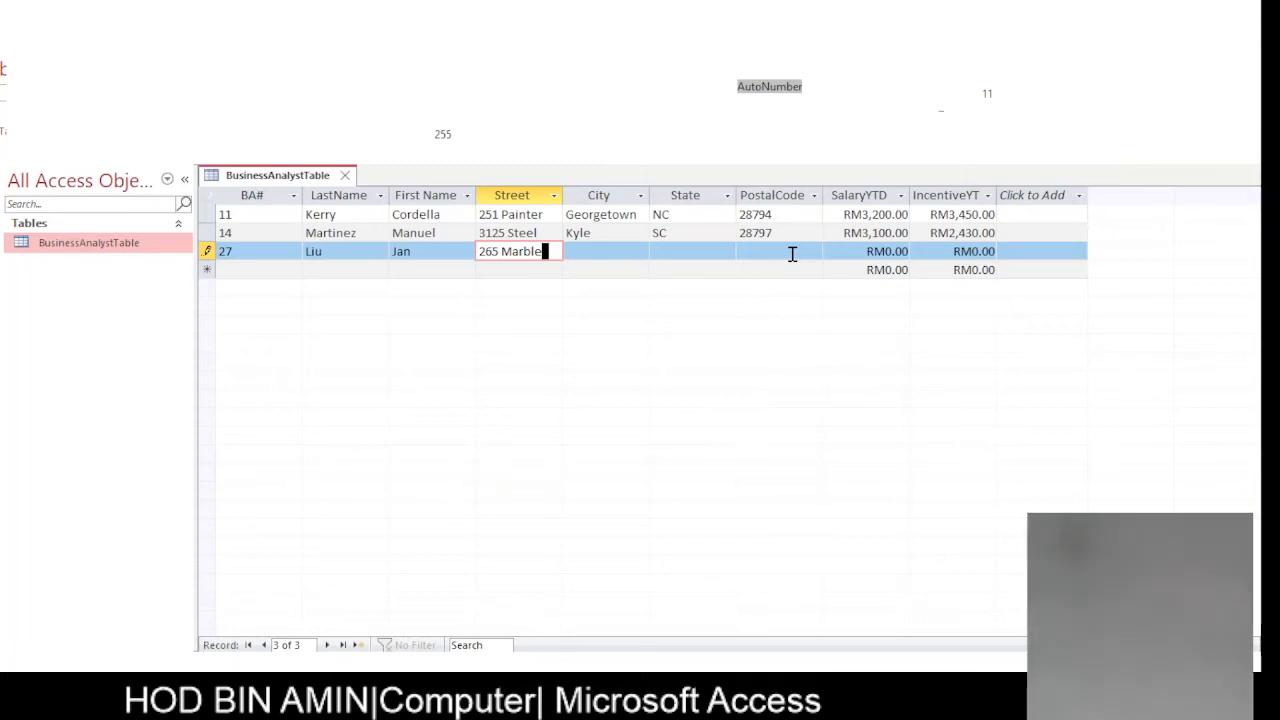
pyautogui.click(622, 250)
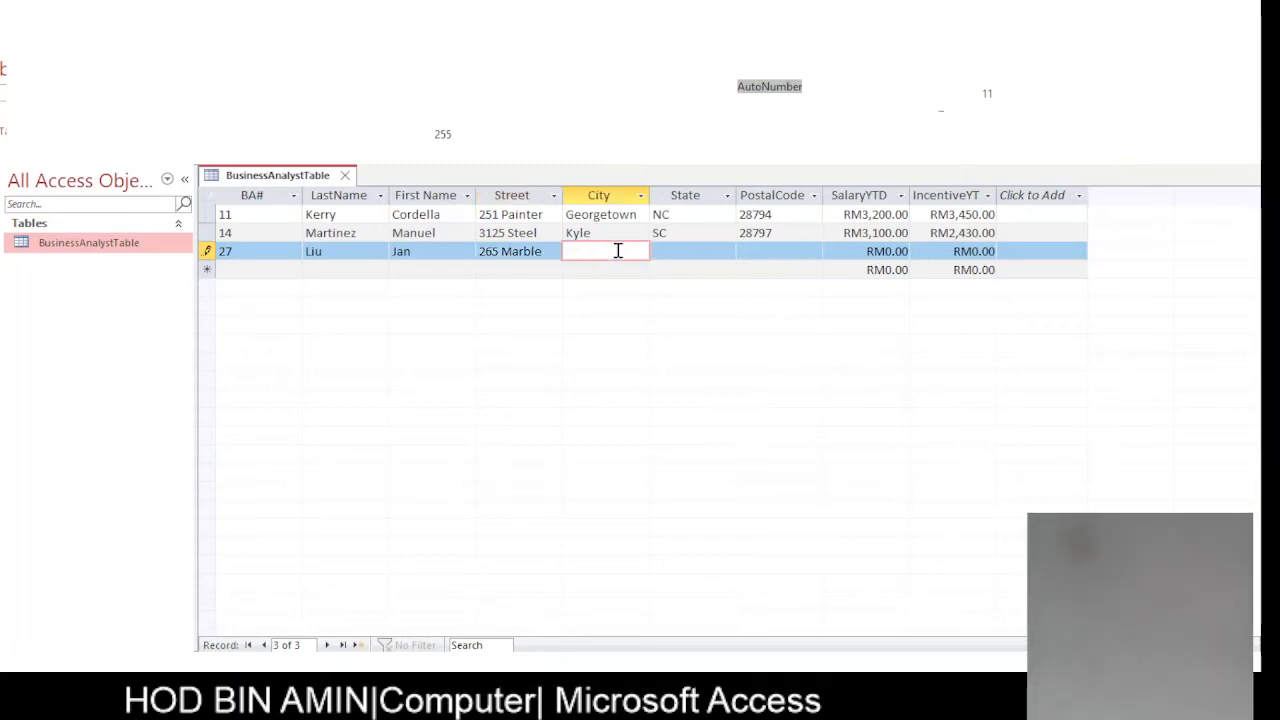
pyautogui.write('Byron')
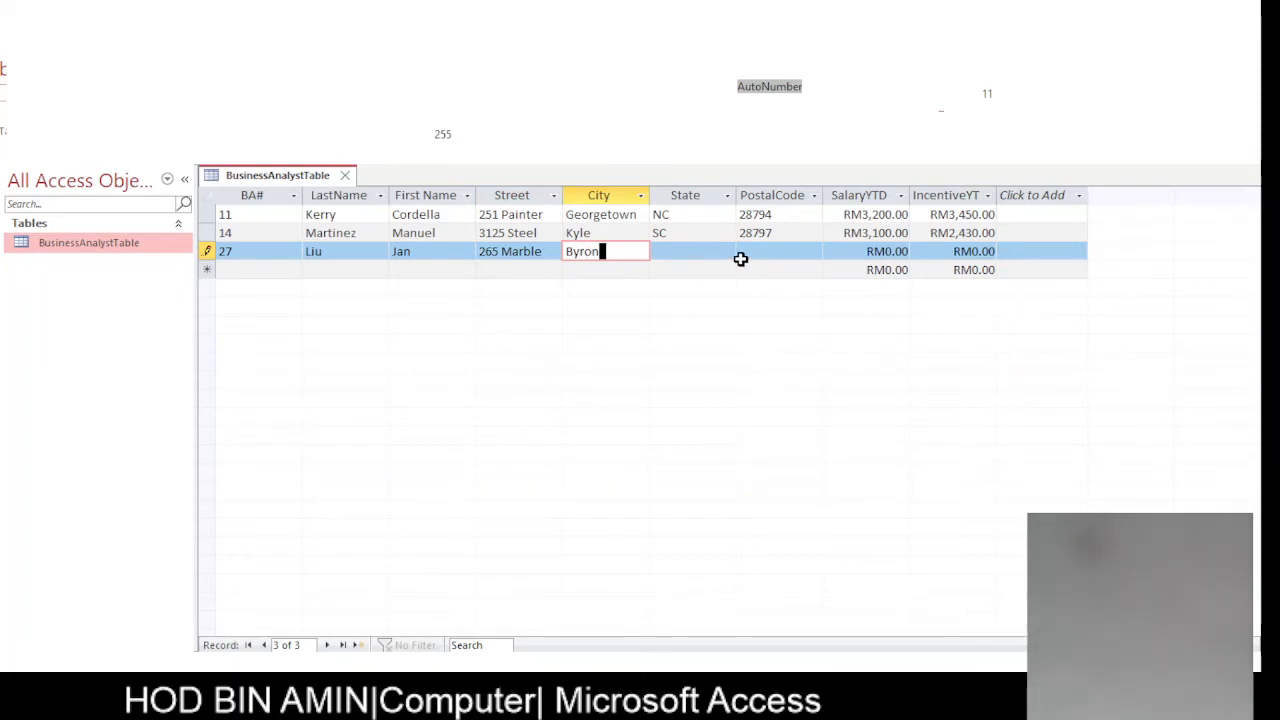
# Fill in the state and postal code for the third record.
pyautogui.click(703, 251)
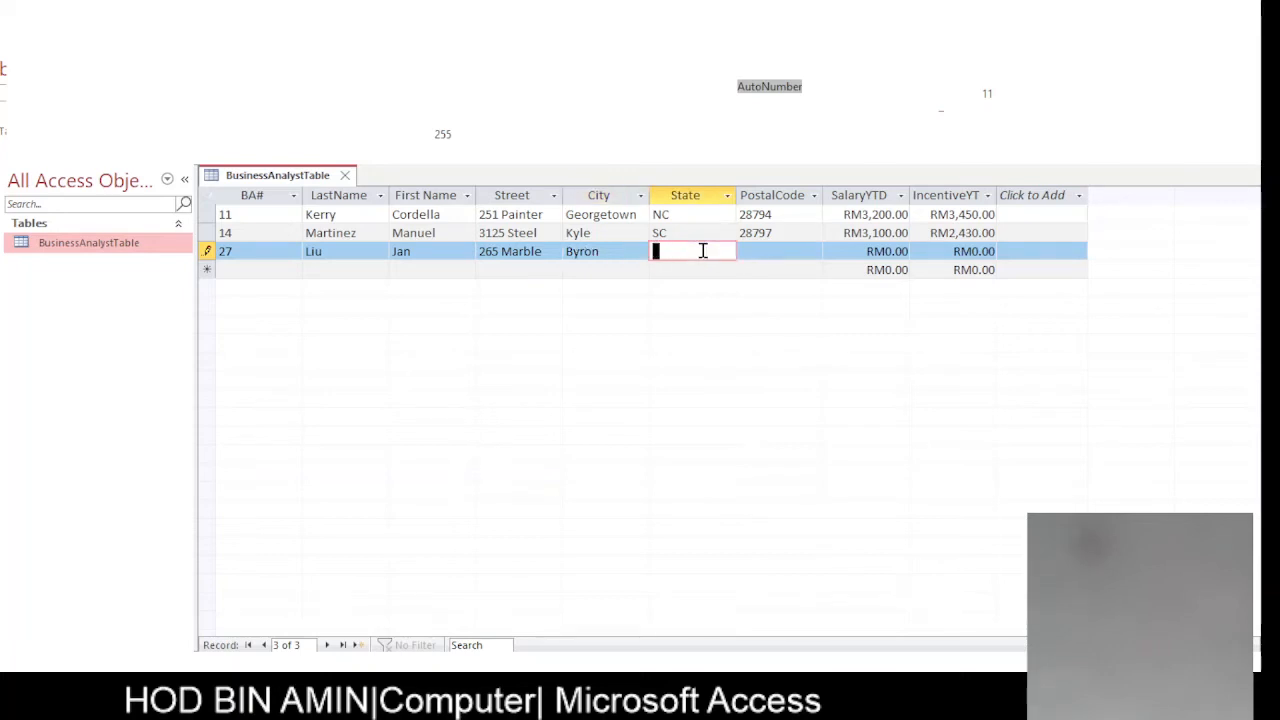
pyautogui.write('SC')
pyautogui.click(780, 250)
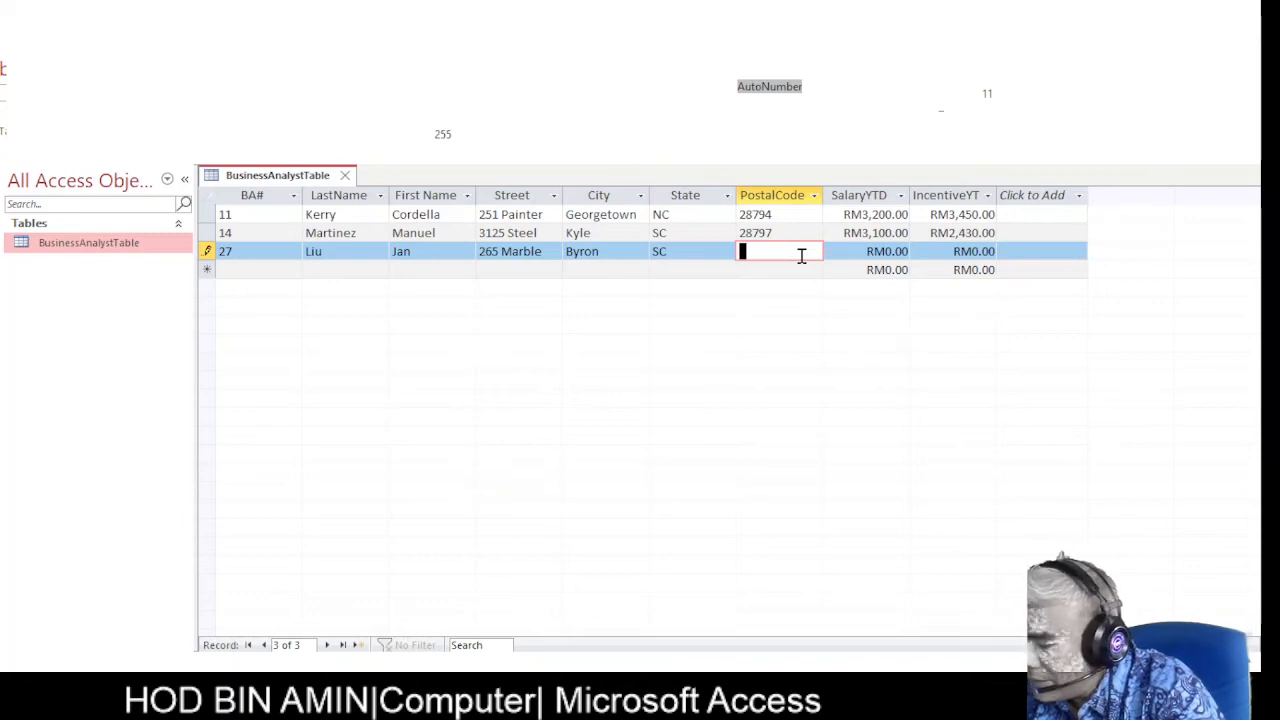
pyautogui.write('3400')
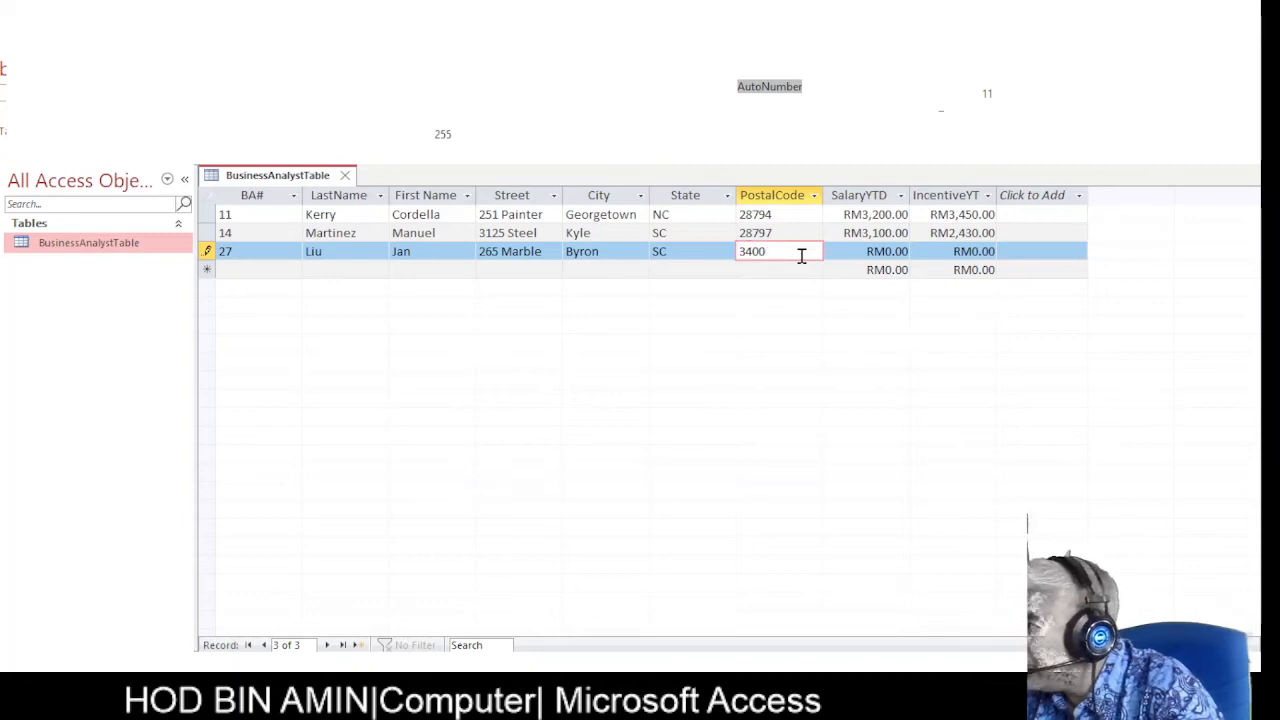
pyautogui.press('BackSpace')
pyautogui.press('BackSpace')
pyautogui.press('BackSpace')
pyautogui.press('BackSpace')
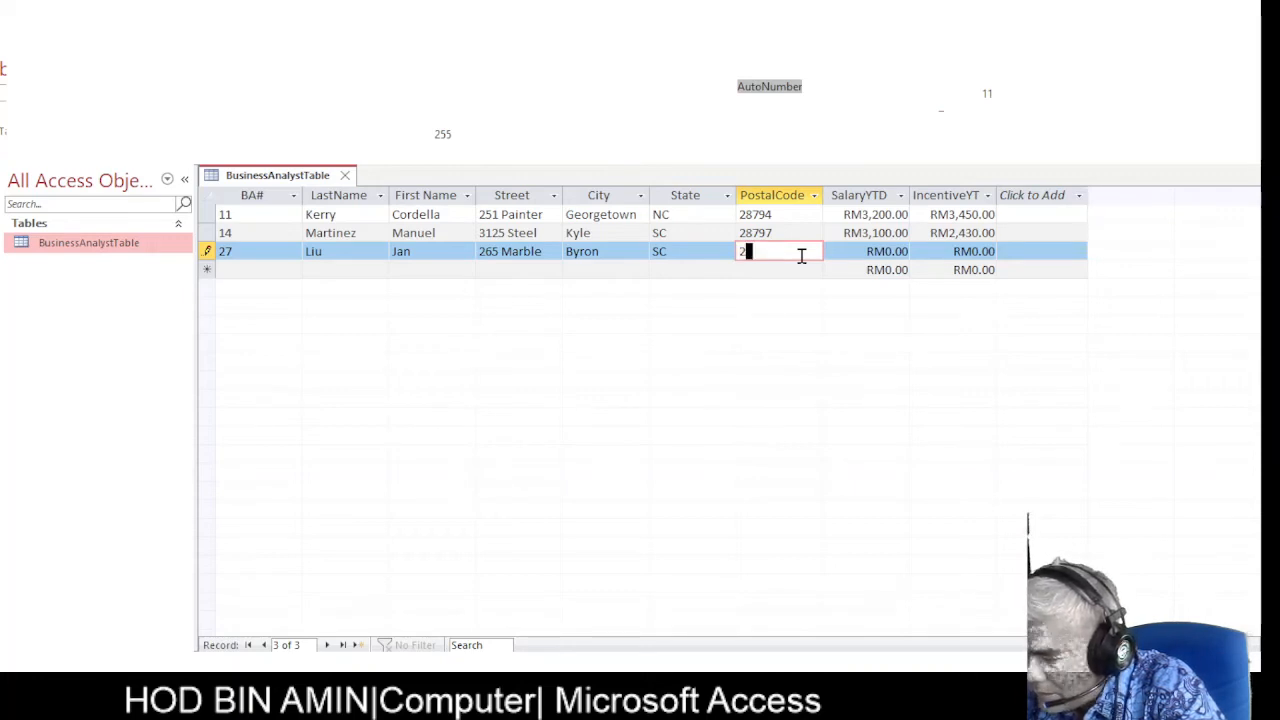
pyautogui.write('28795')
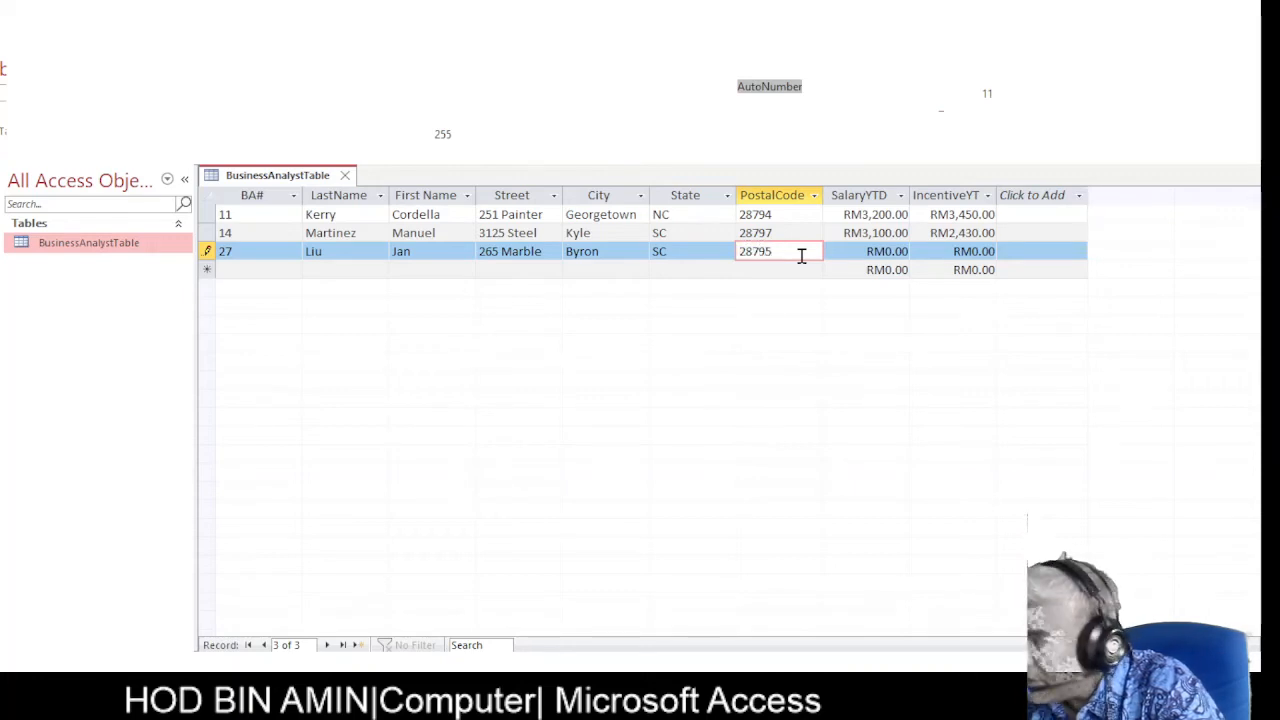
# Set the third record's SalaryYTD to 3400, replacing the default amount.
pyautogui.click(855, 252)
pyautogui.write('3')
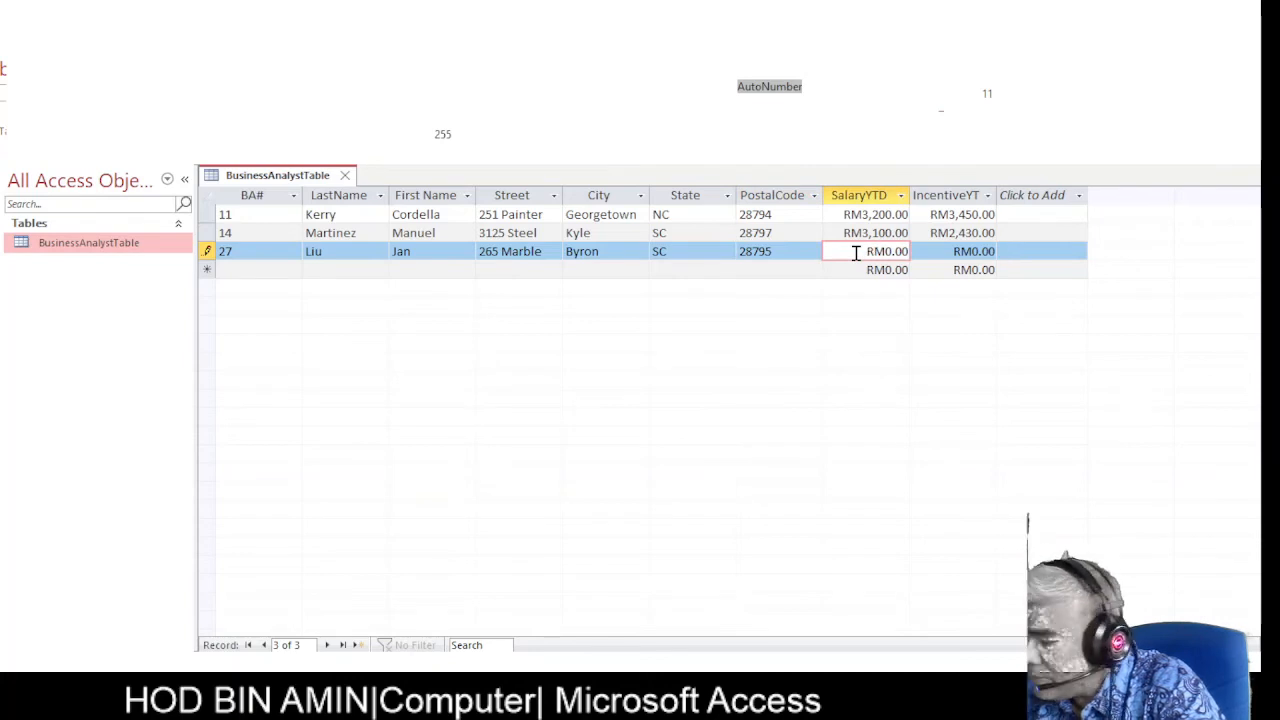
pyautogui.write('400')
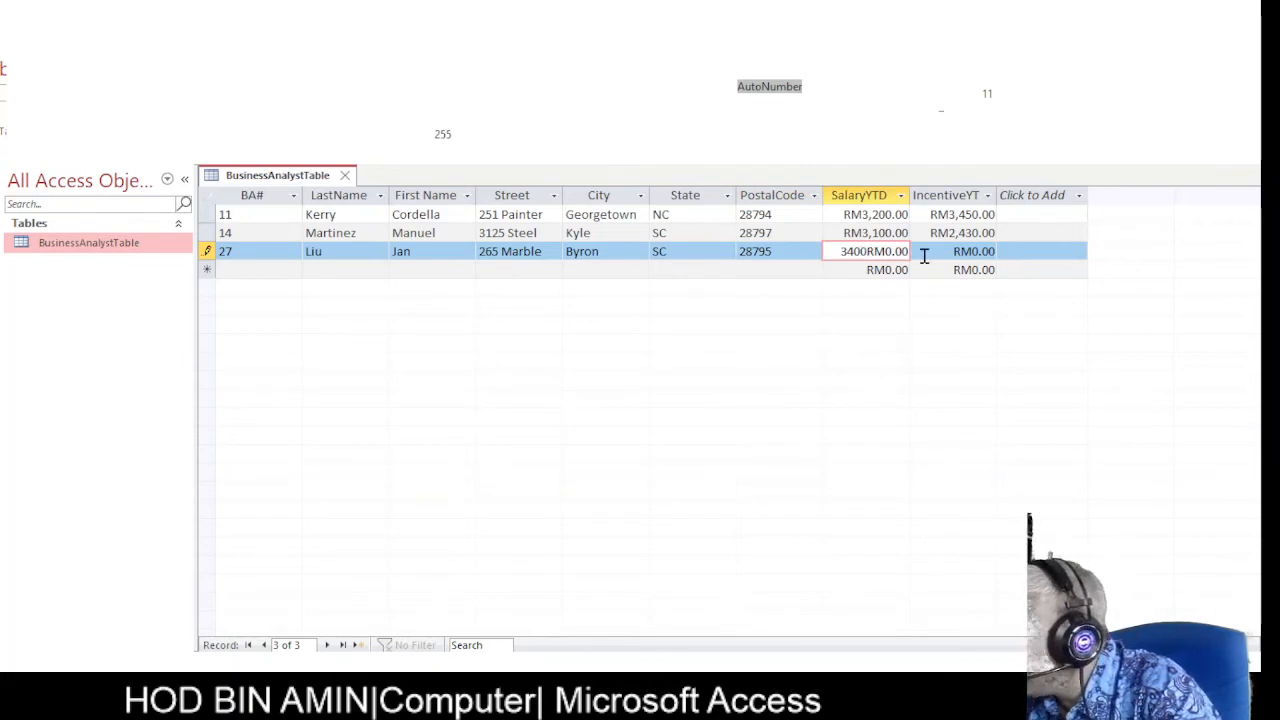
pyautogui.write('.')
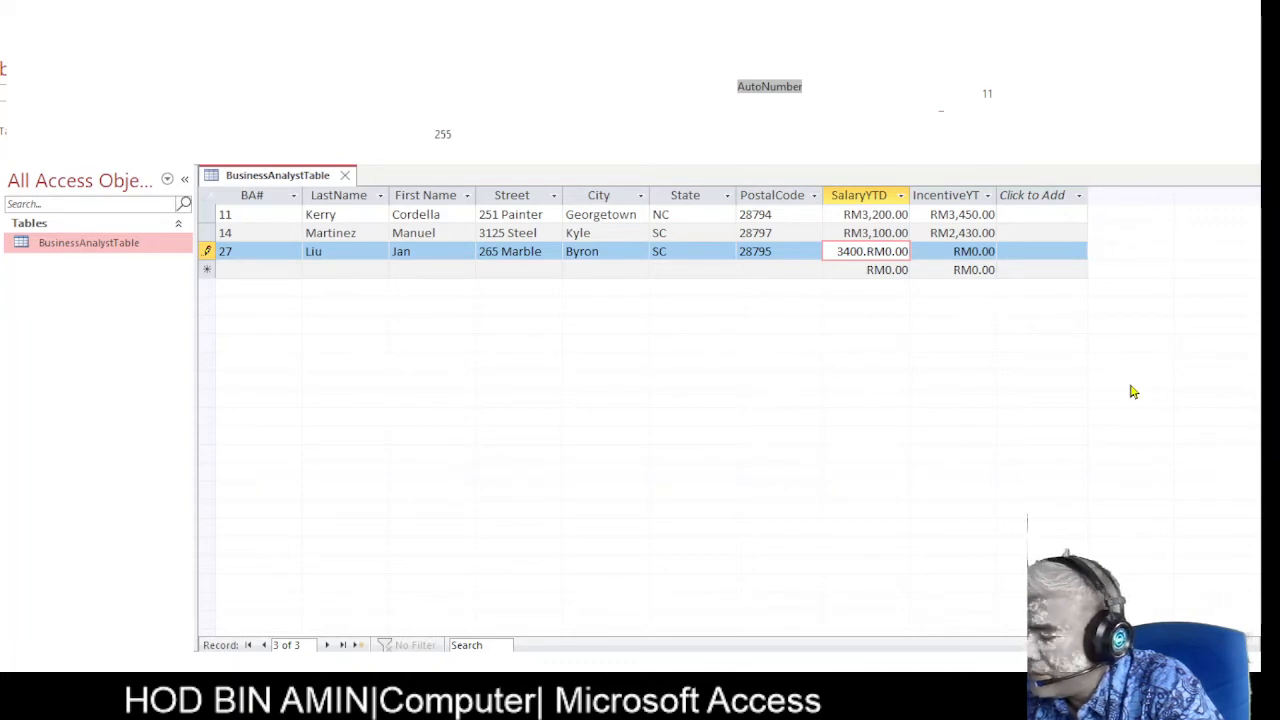
pyautogui.press('Delete')
pyautogui.press('Delete')
pyautogui.press('Delete')
pyautogui.press('Delete')
pyautogui.press('Delete')
pyautogui.press('Delete')
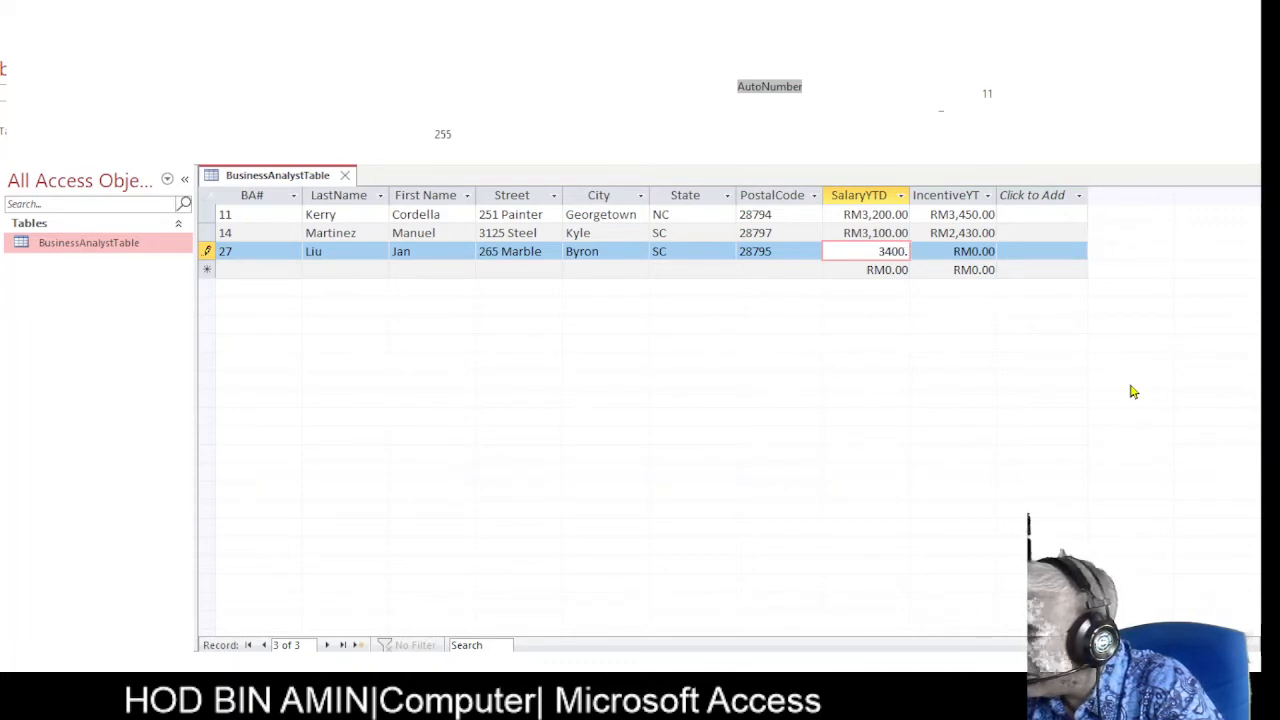
# Set the third record's IncentiveYTD to 22800.
pyautogui.click(967, 250)
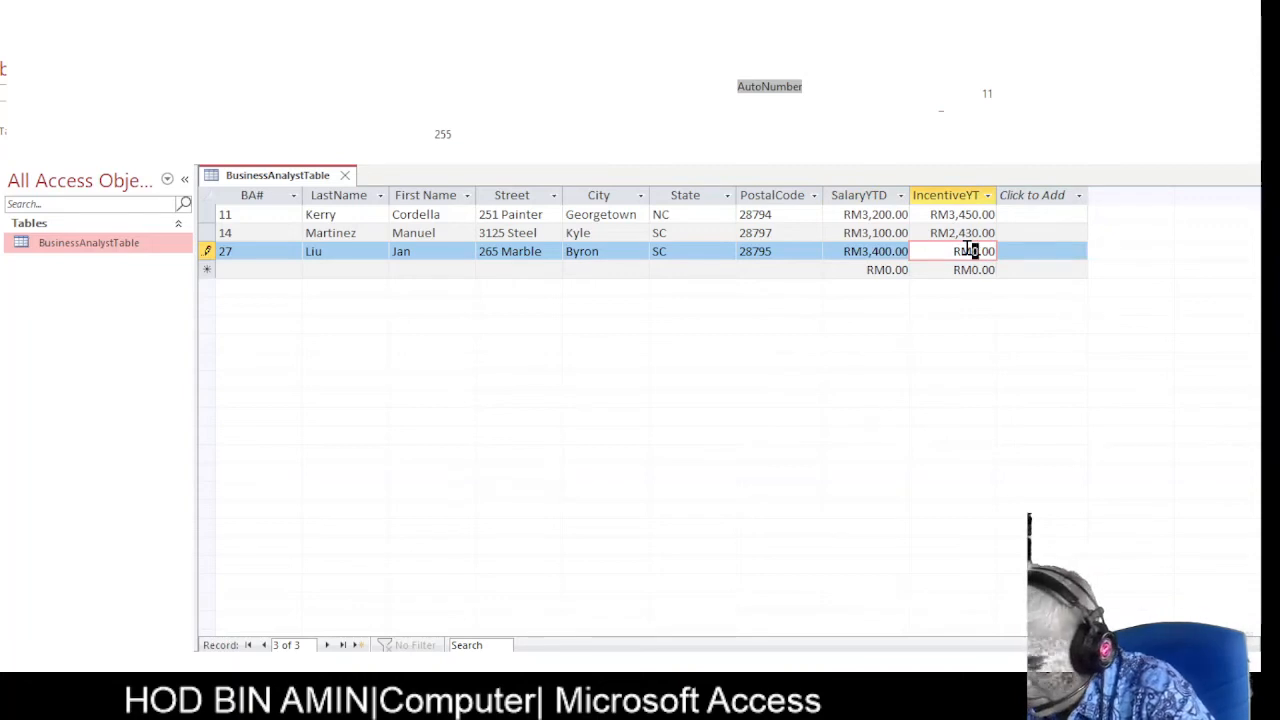
pyautogui.write('20')
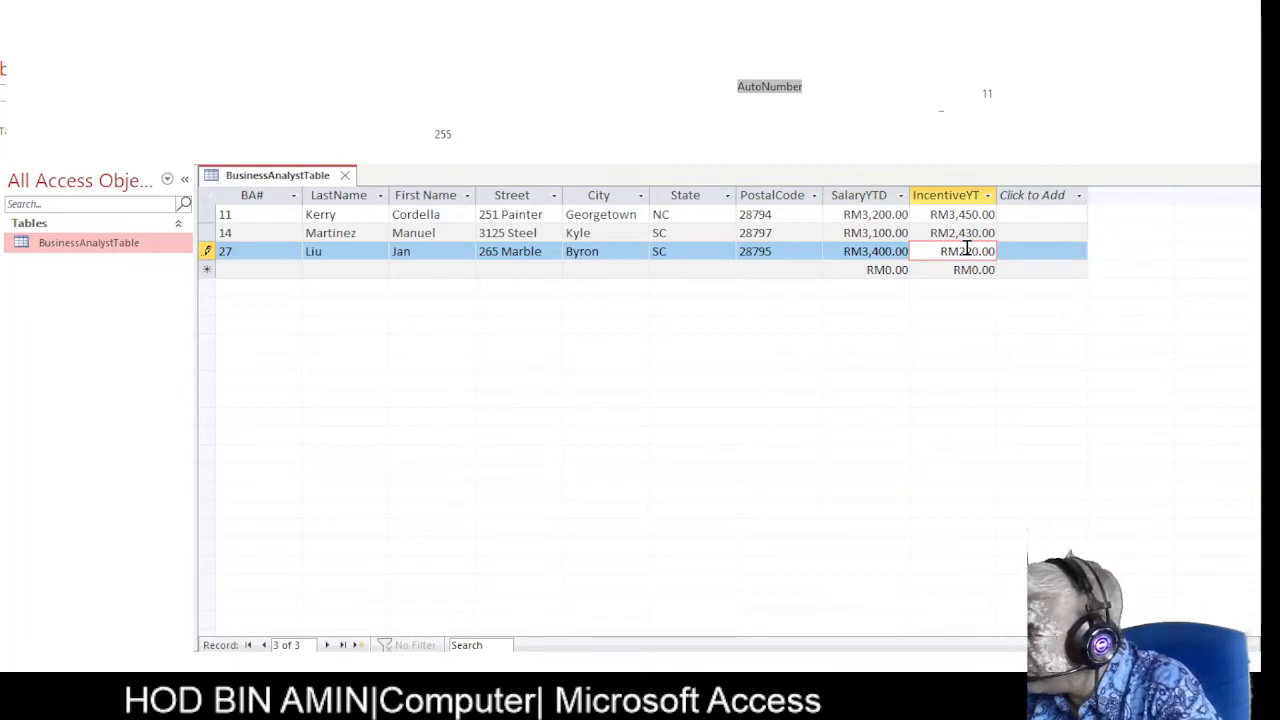
pyautogui.write('80')
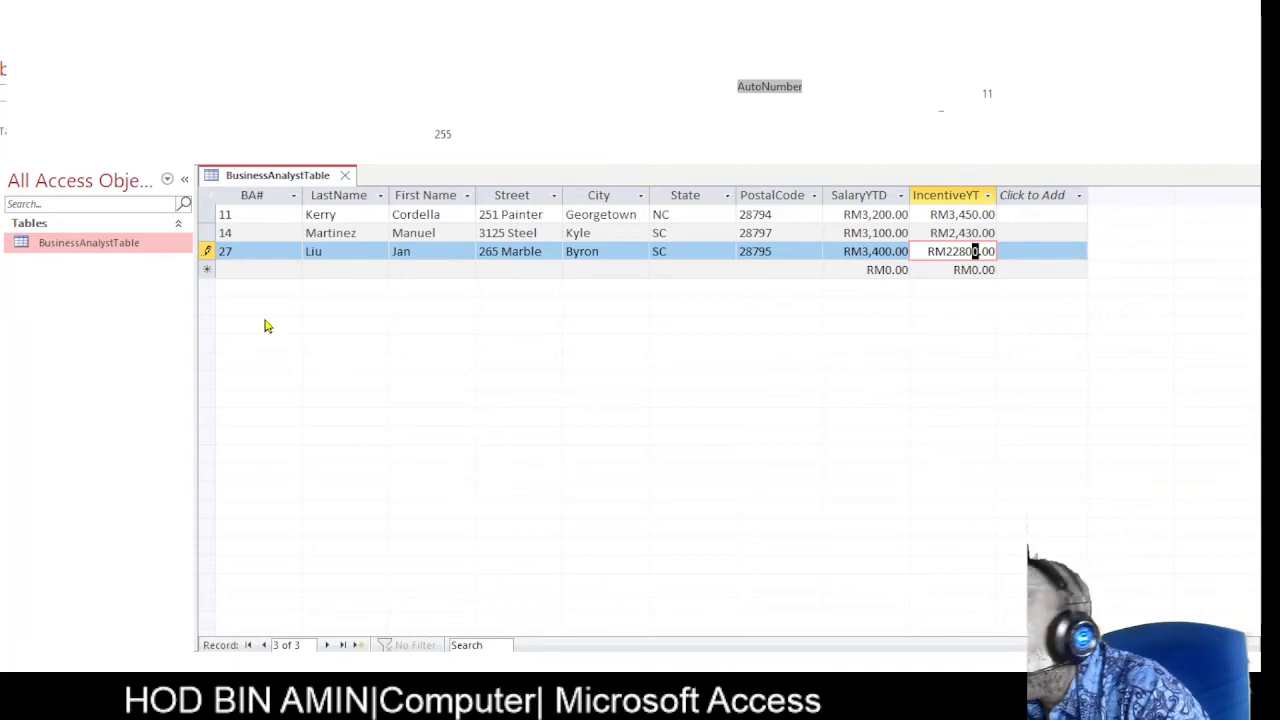
# Start the fourth record by entering the business analyst number, last name and first name.
pyautogui.click(232, 269)
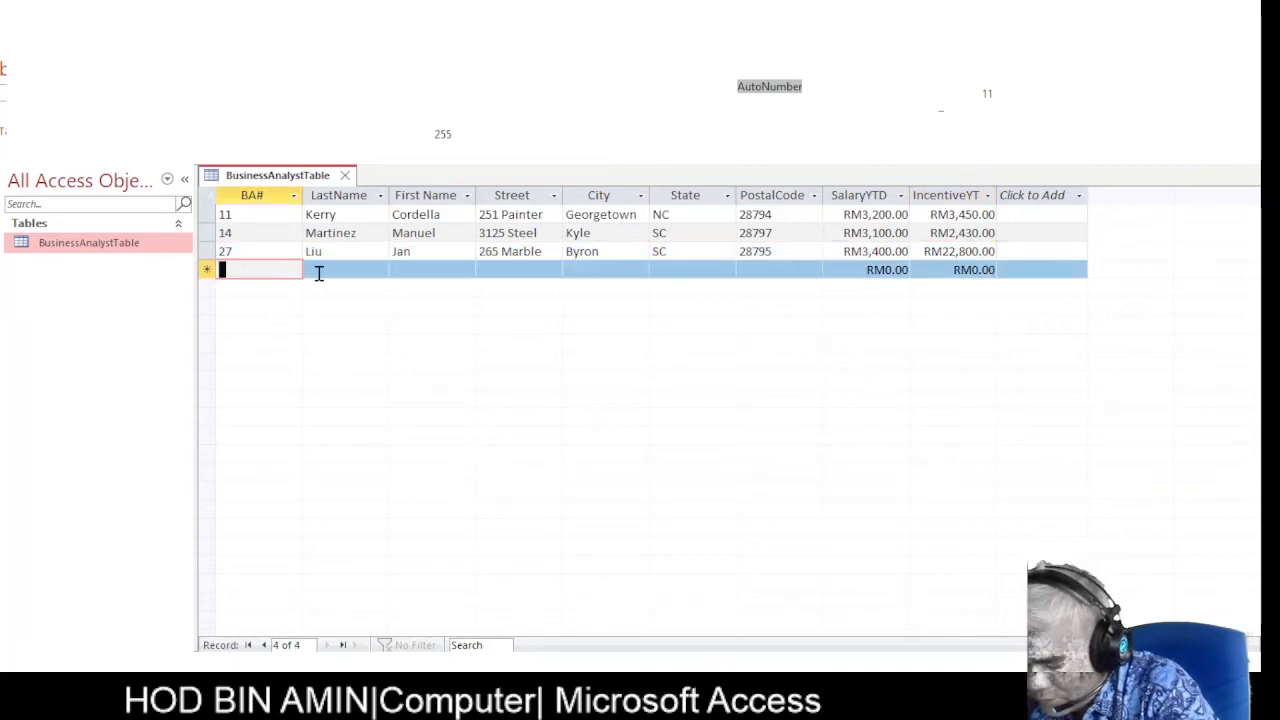
pyautogui.write('3')
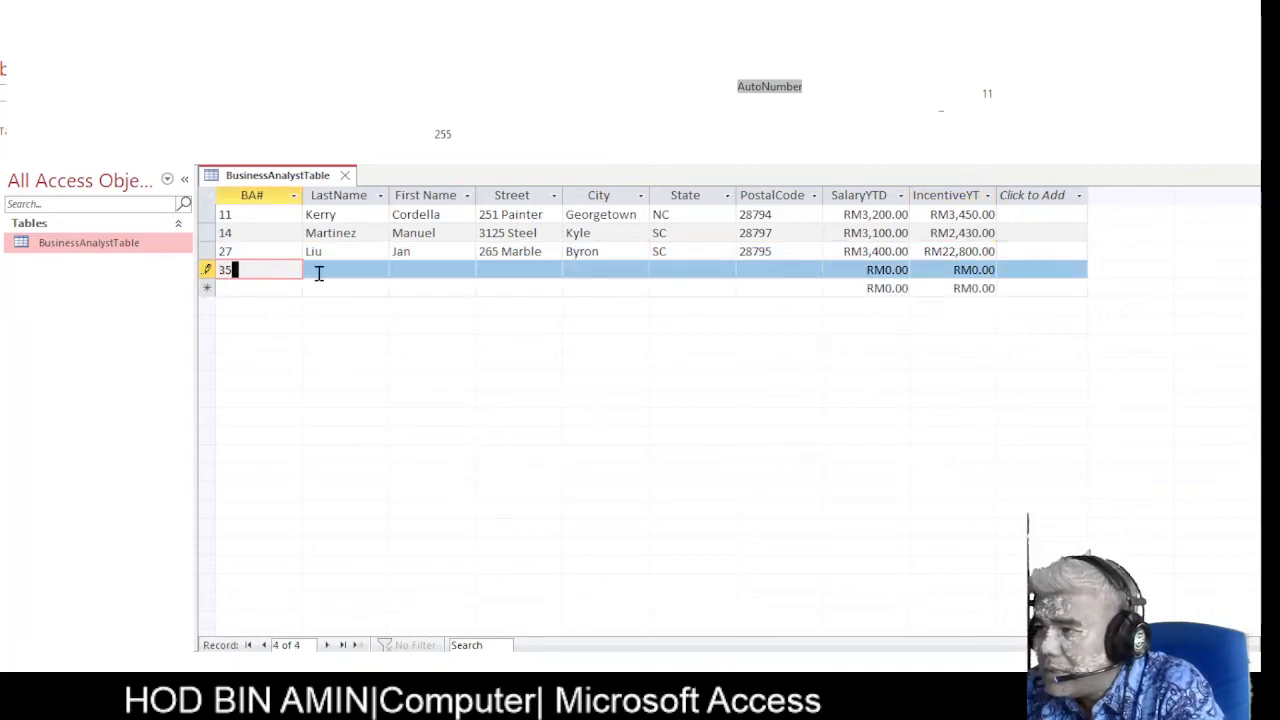
pyautogui.write('5')
pyautogui.click(318, 272)
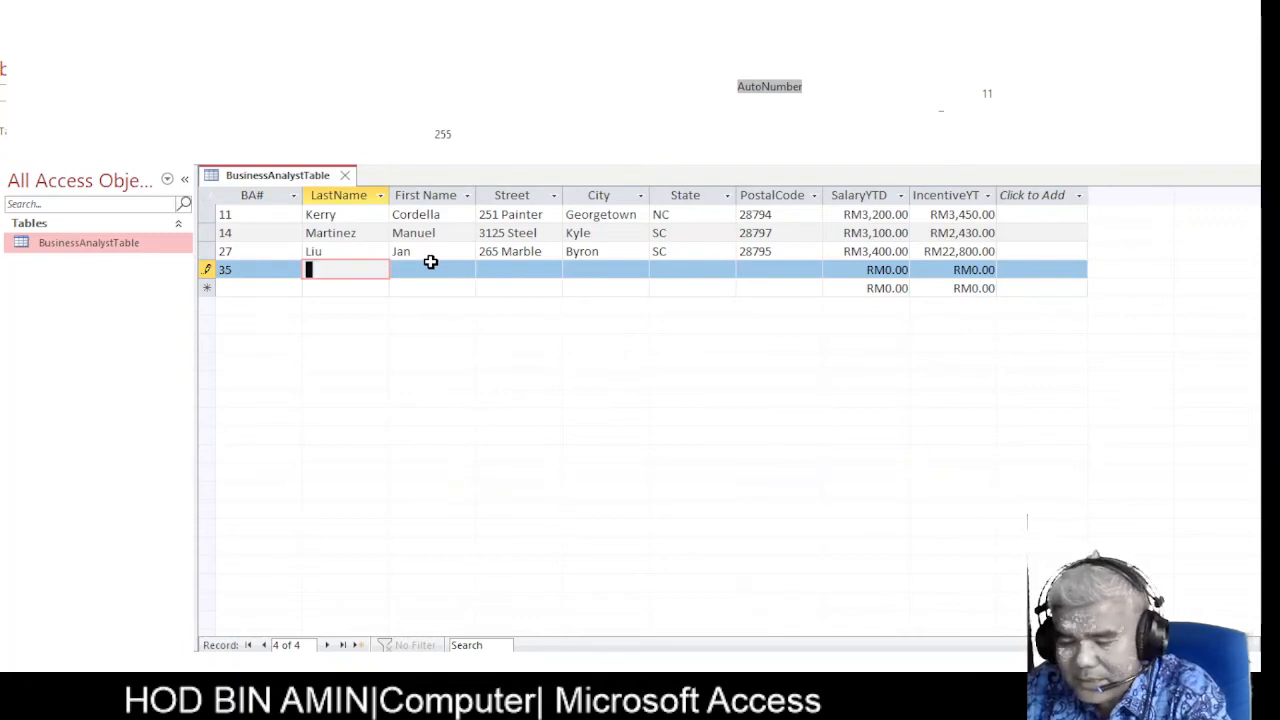
pyautogui.write('Scatt')
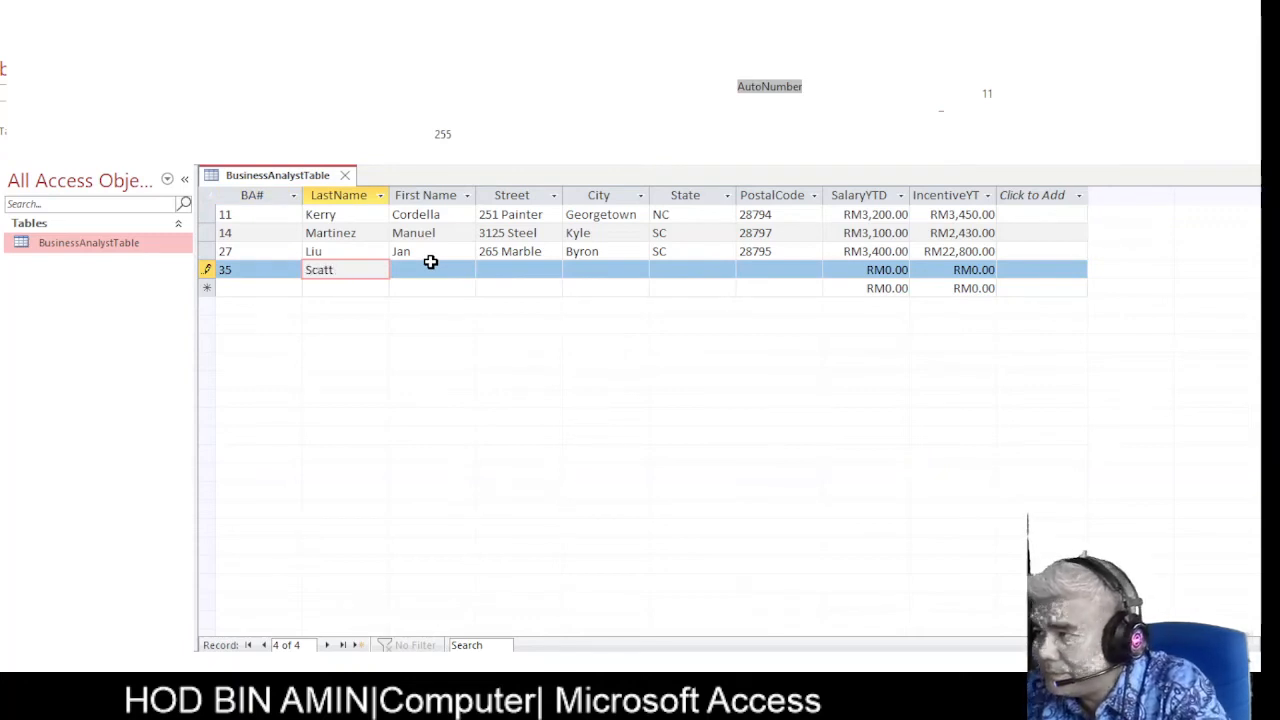
pyautogui.click(436, 270)
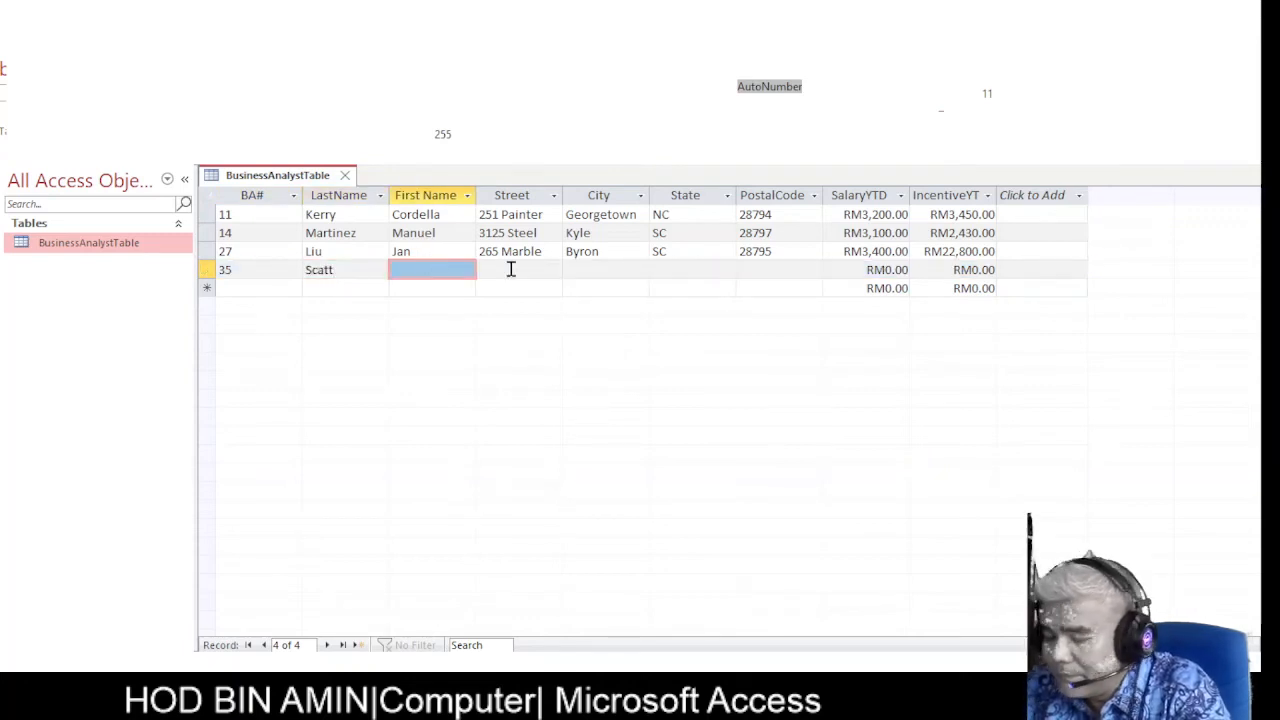
pyautogui.write('Jeff')
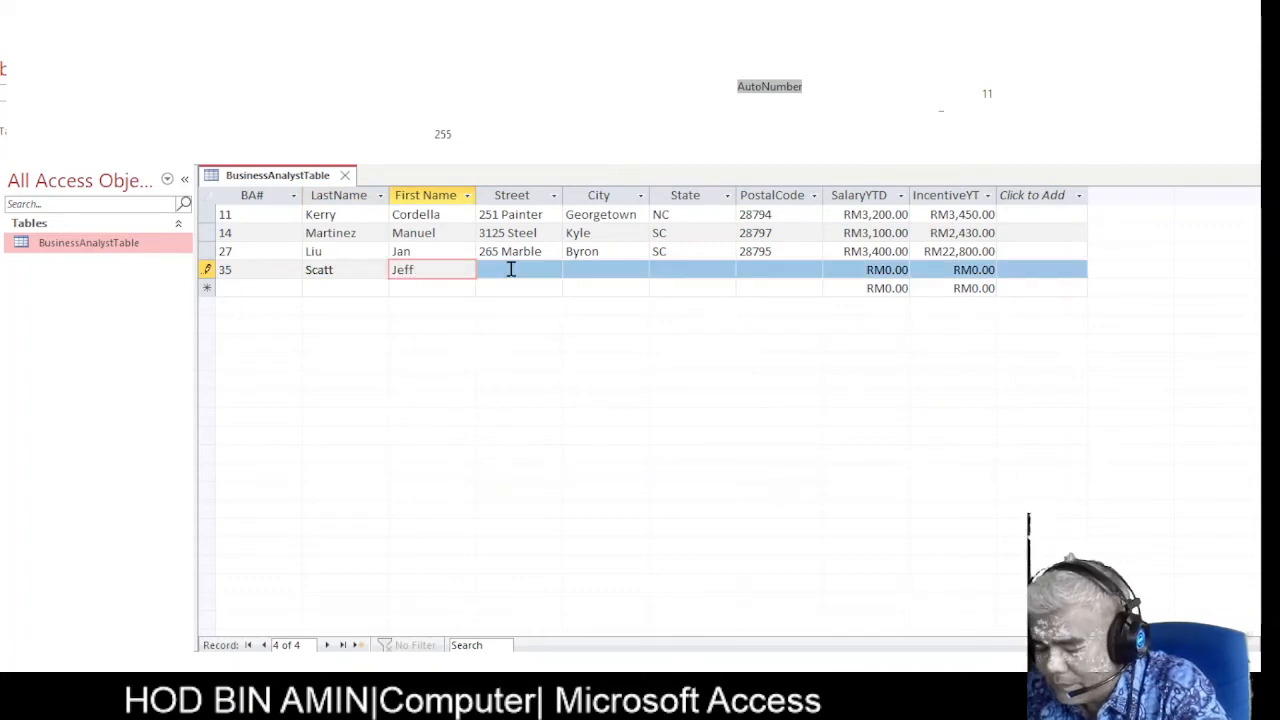
# Fill in the street address and city for the fourth record.
pyautogui.click(532, 265)
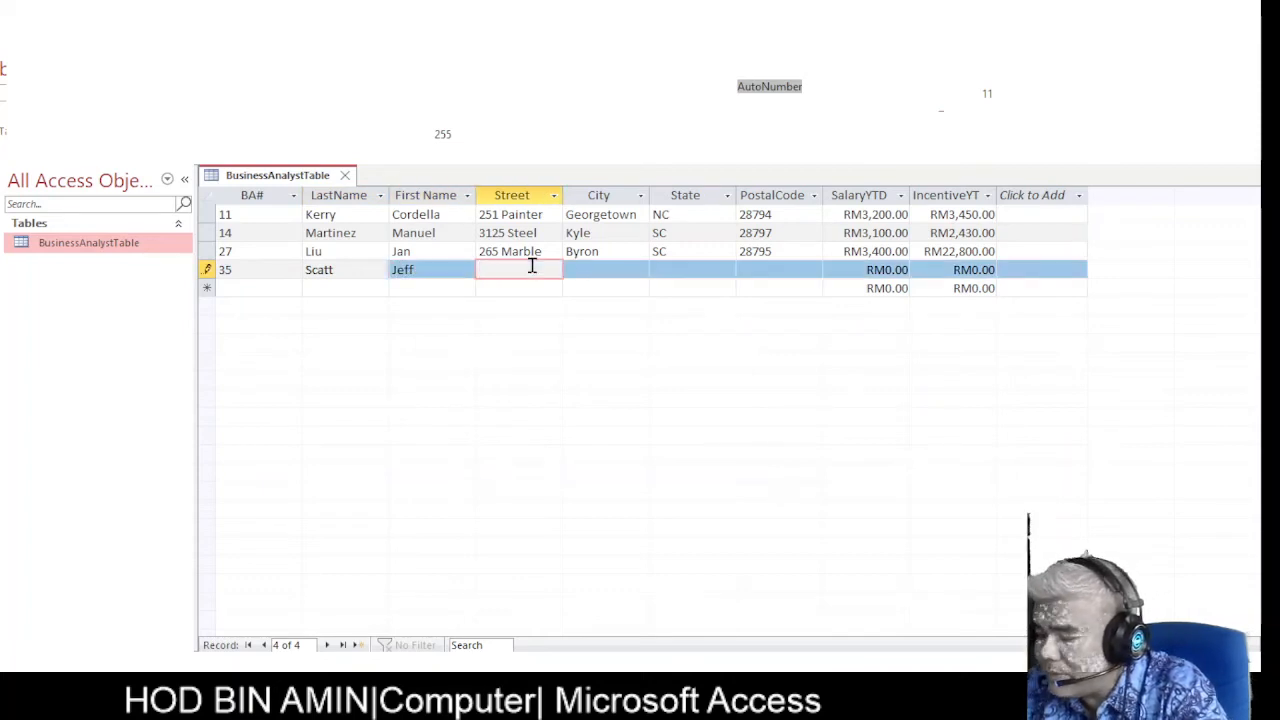
pyautogui.write('1925')
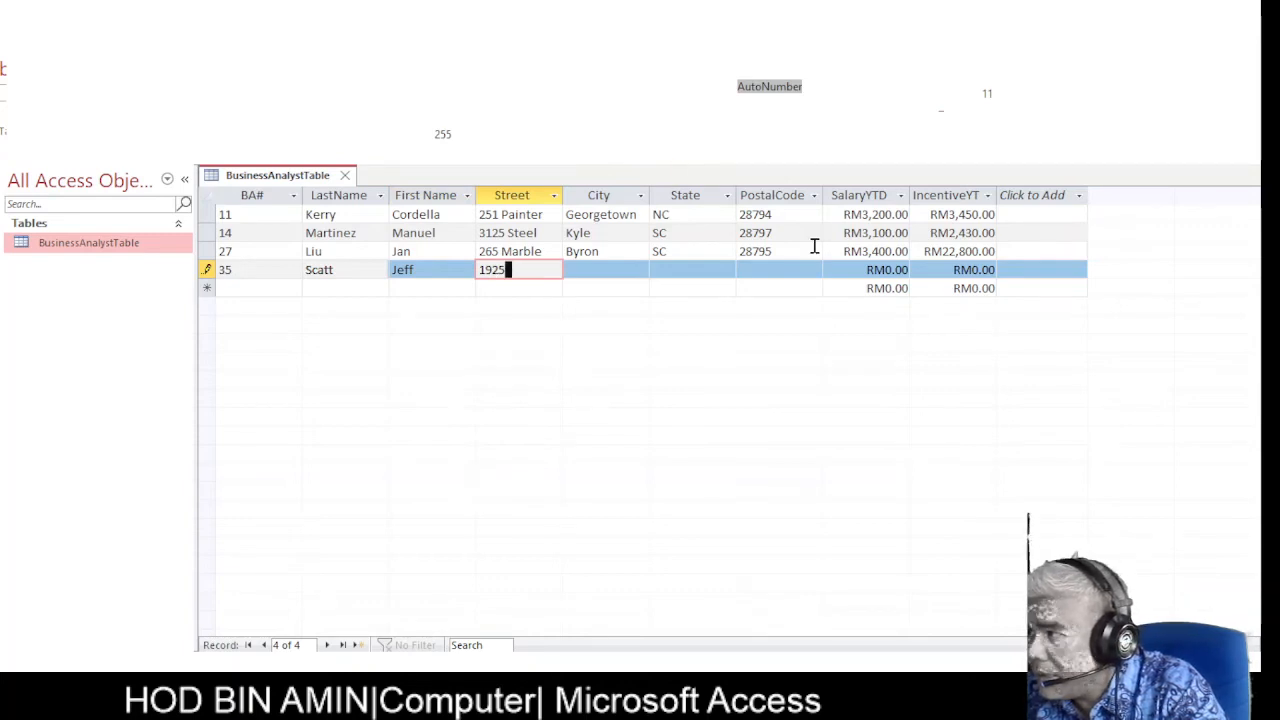
pyautogui.write(' Pine')
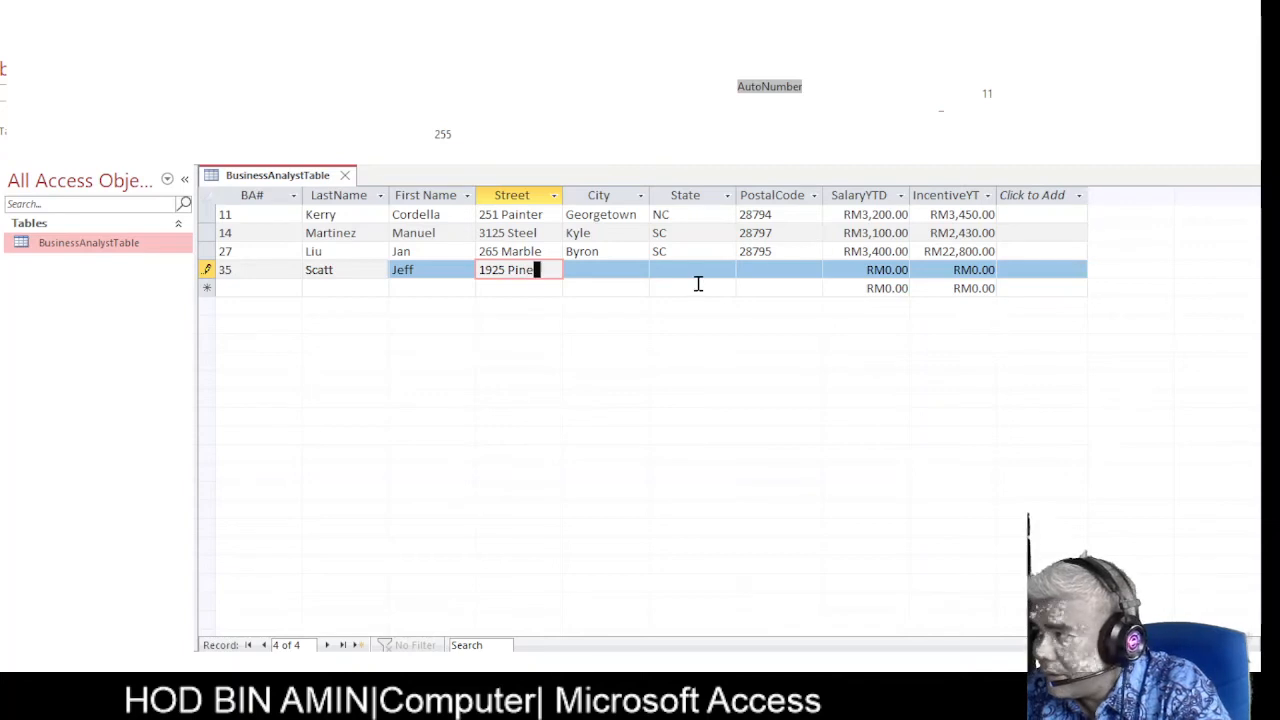
pyautogui.click(613, 268)
pyautogui.write('G')
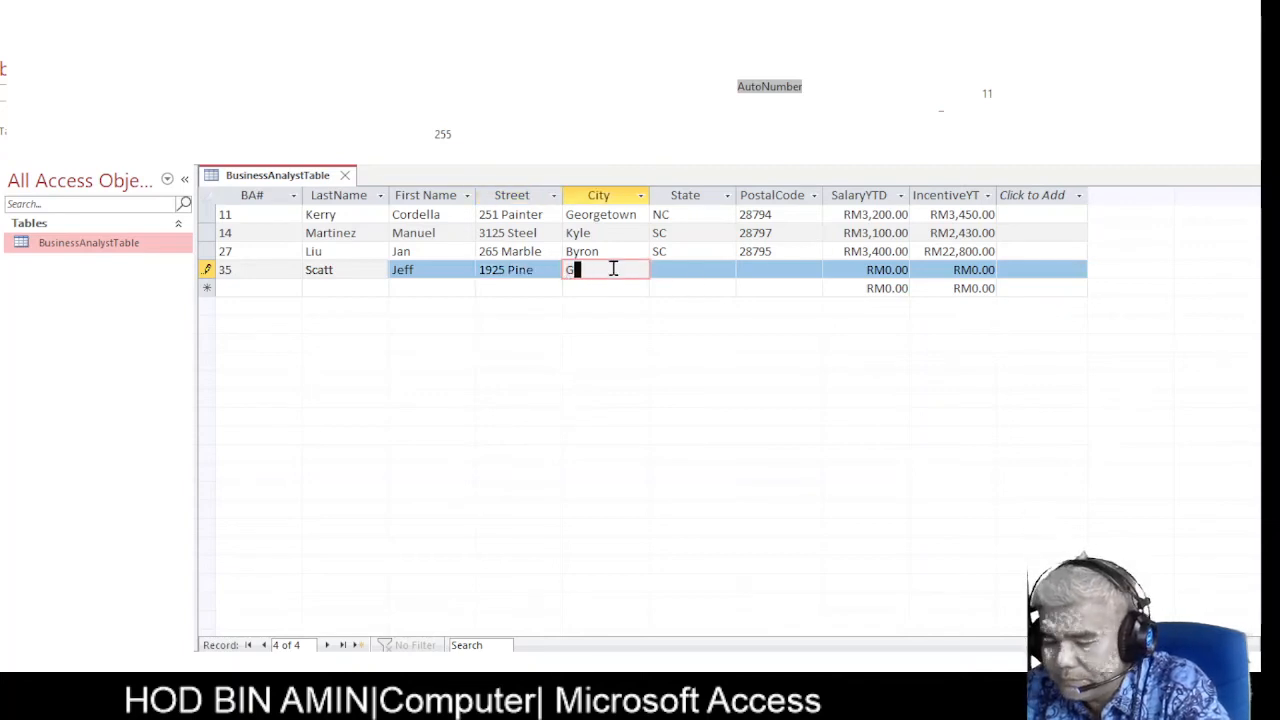
pyautogui.write('eorge')
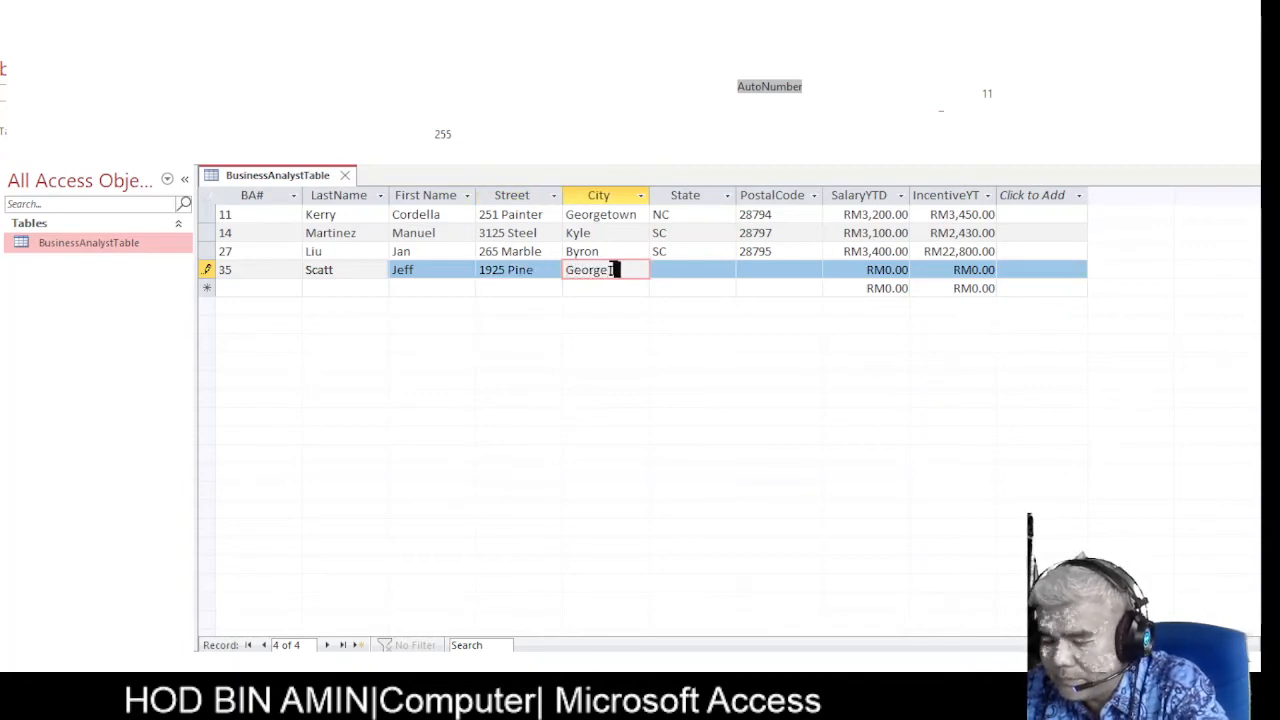
pyautogui.write('town')
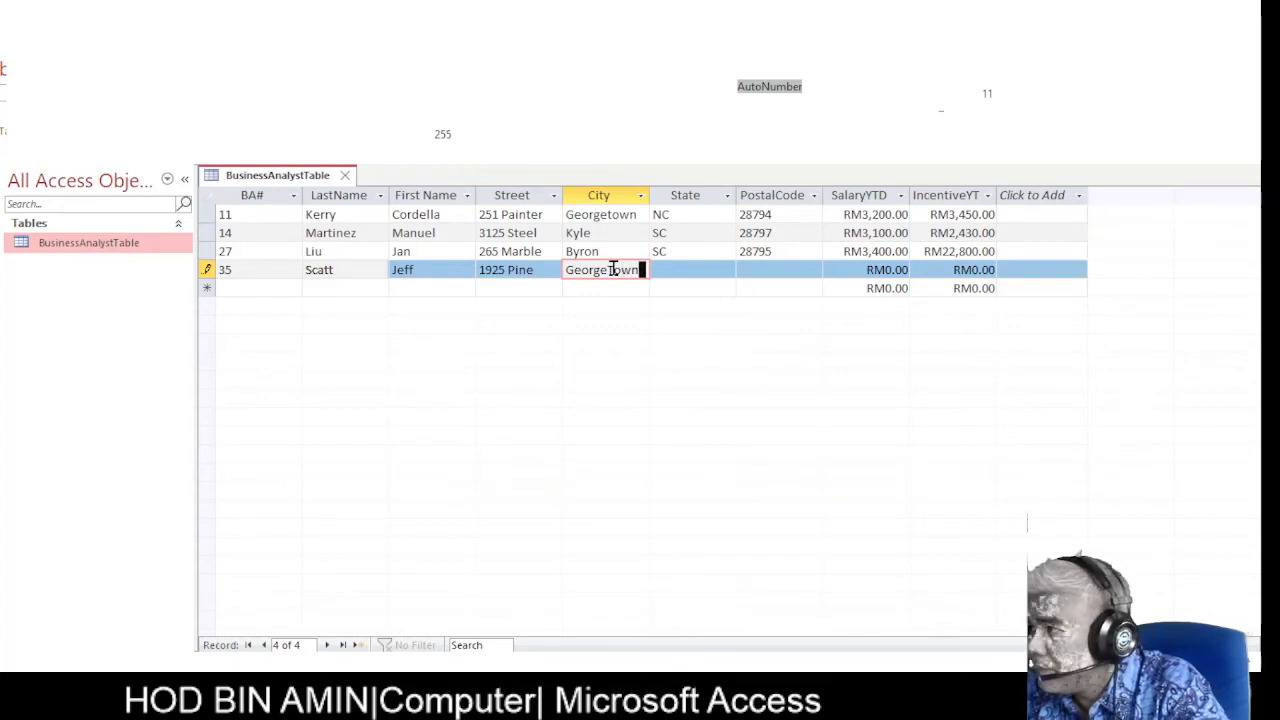
# Fill in the state and postal code for the fourth record.
pyautogui.click(697, 268)
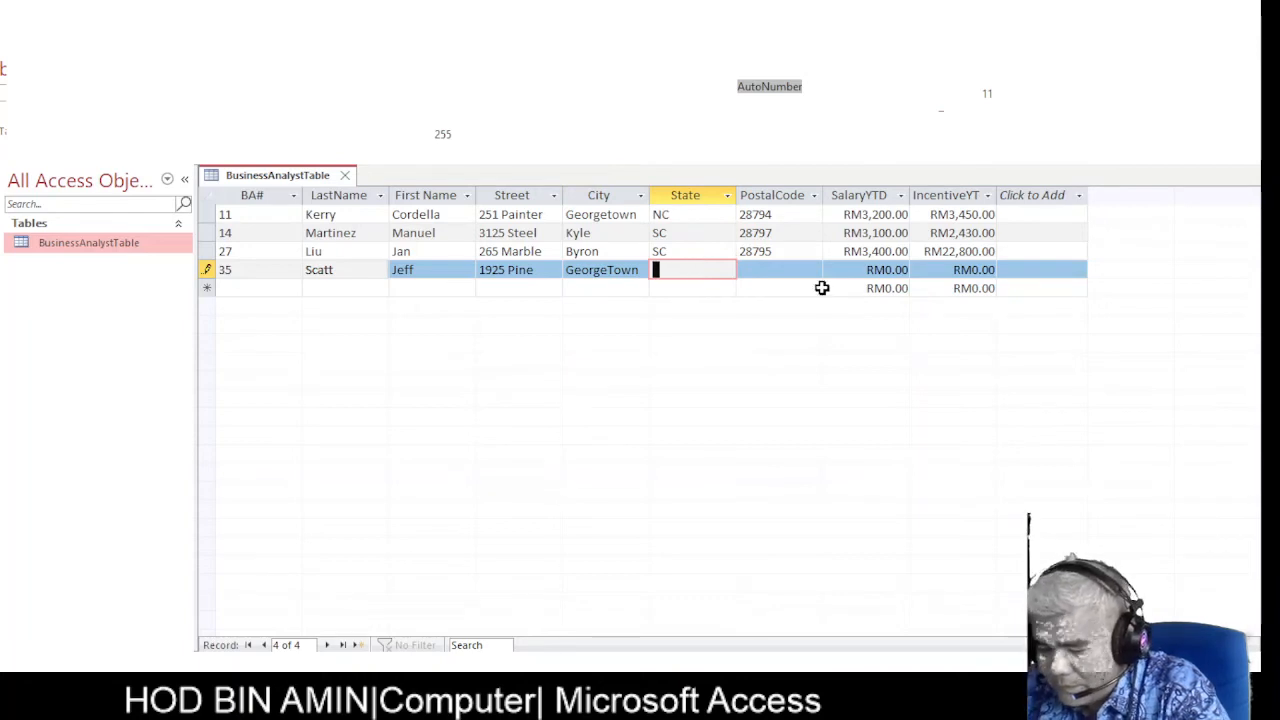
pyautogui.write('NC')
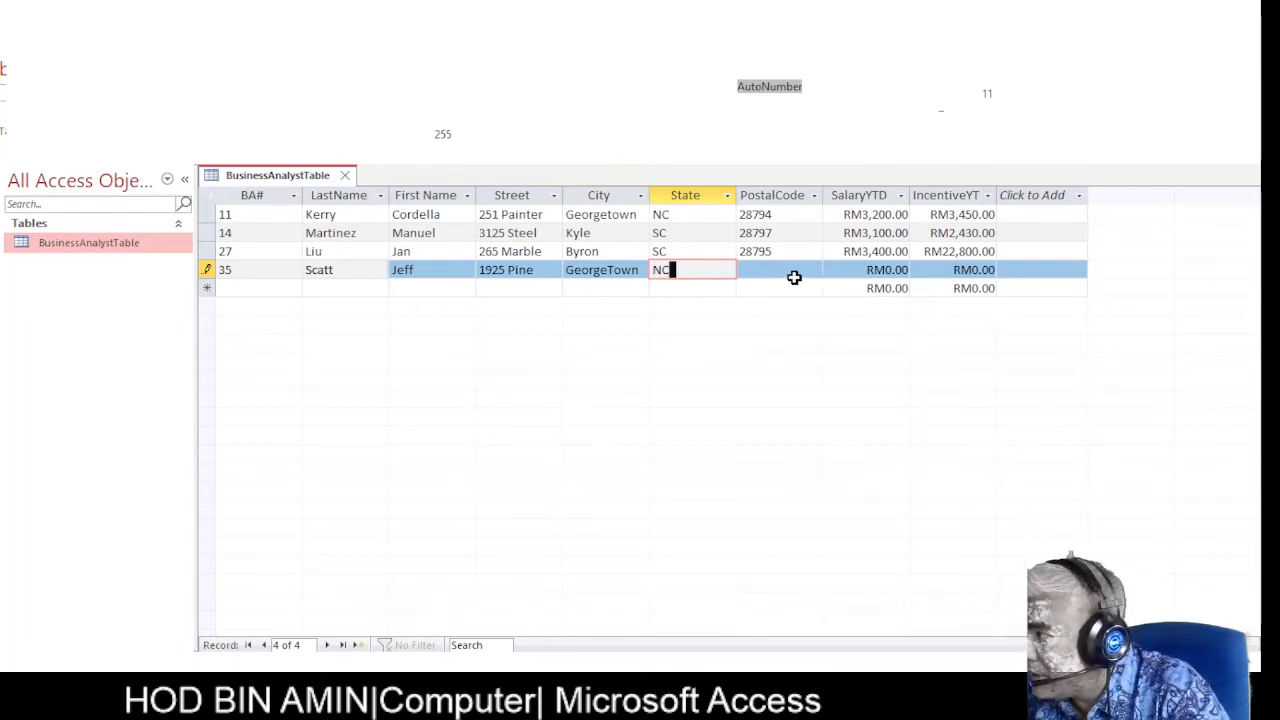
pyautogui.click(789, 268)
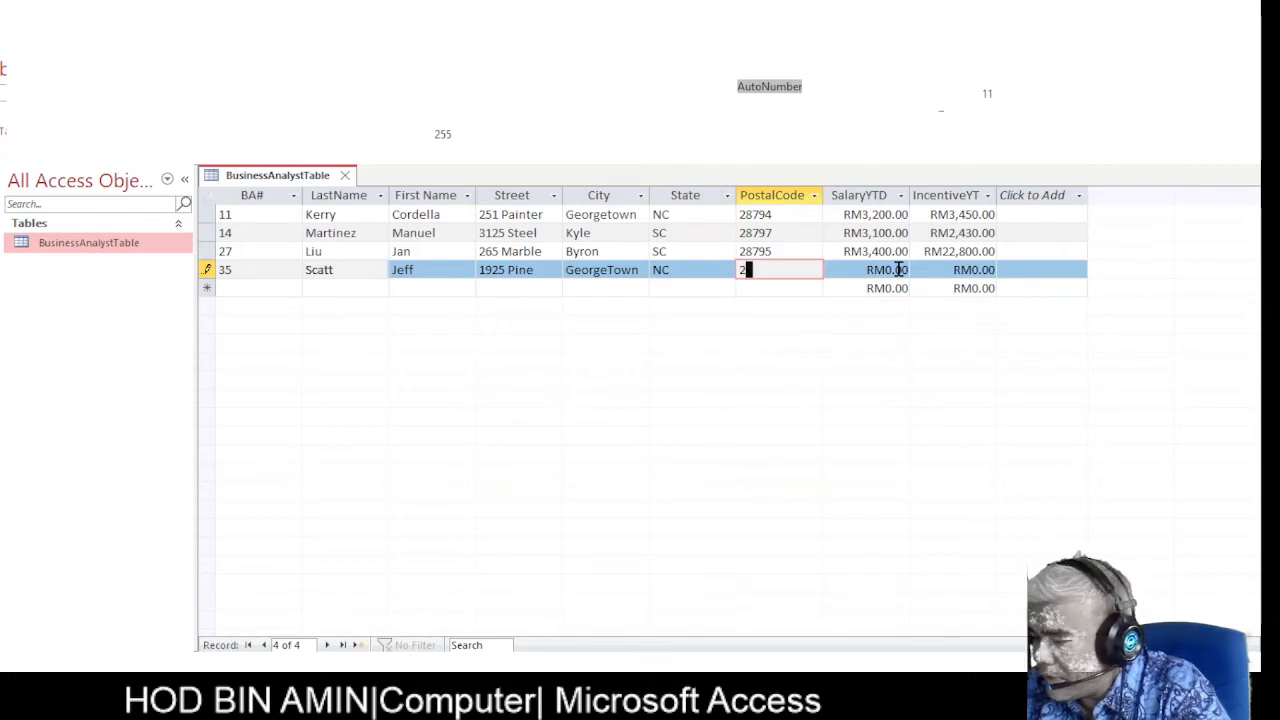
pyautogui.write('28794')
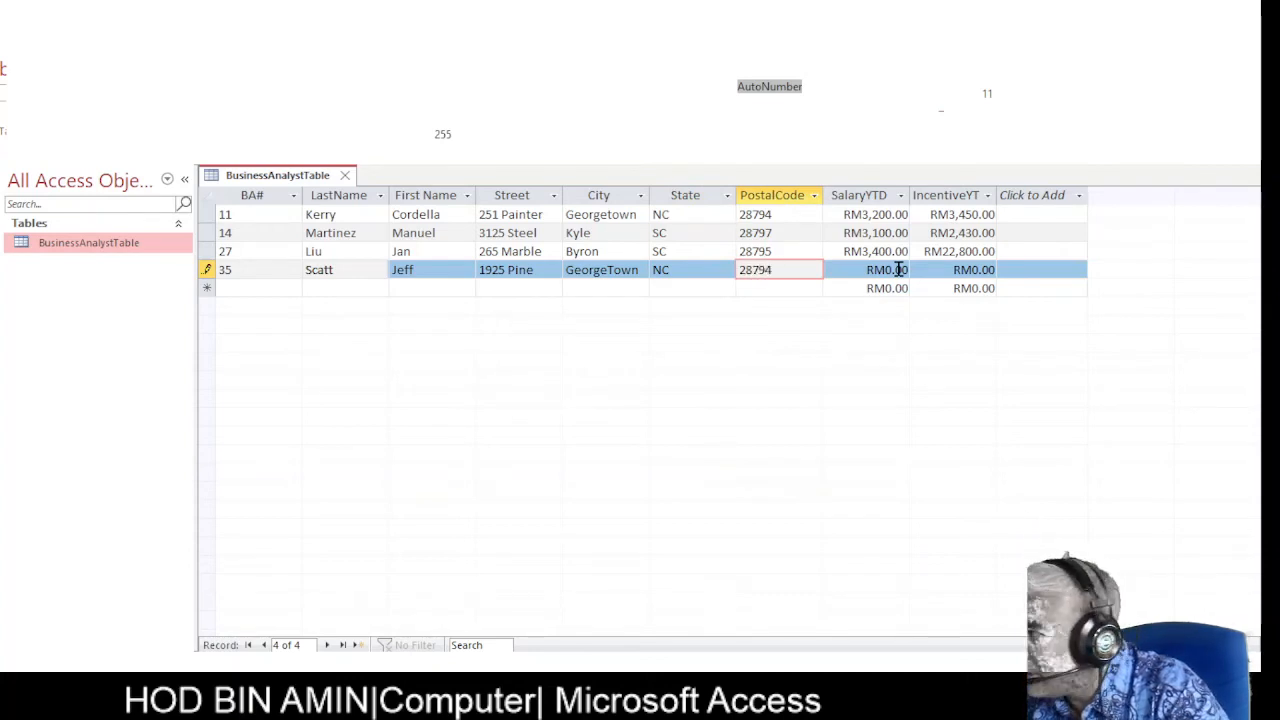
# Set the fourth record's SalaryYTD to 500.00, clearing the mistyped amount.
pyautogui.click(902, 269)
pyautogui.write('500')
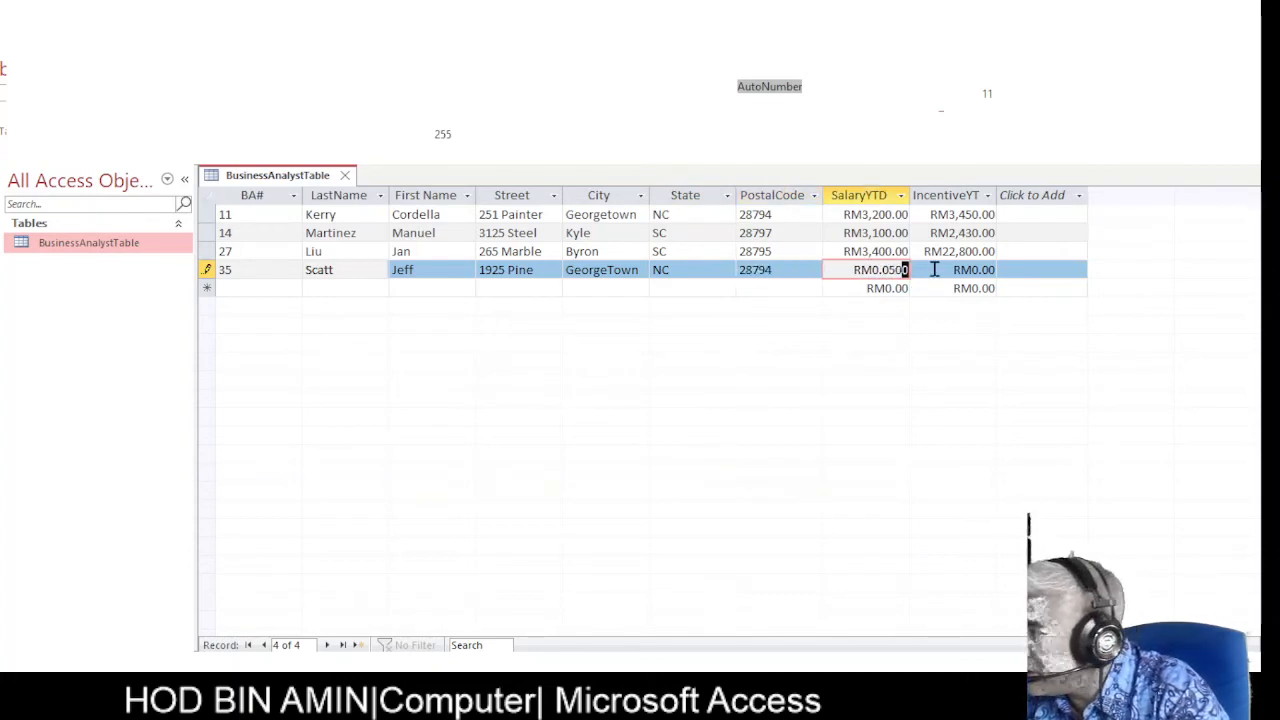
pyautogui.press('BackSpace')
pyautogui.press('BackSpace')
pyautogui.press('BackSpace')
pyautogui.press('BackSpace')
pyautogui.press('BackSpace')
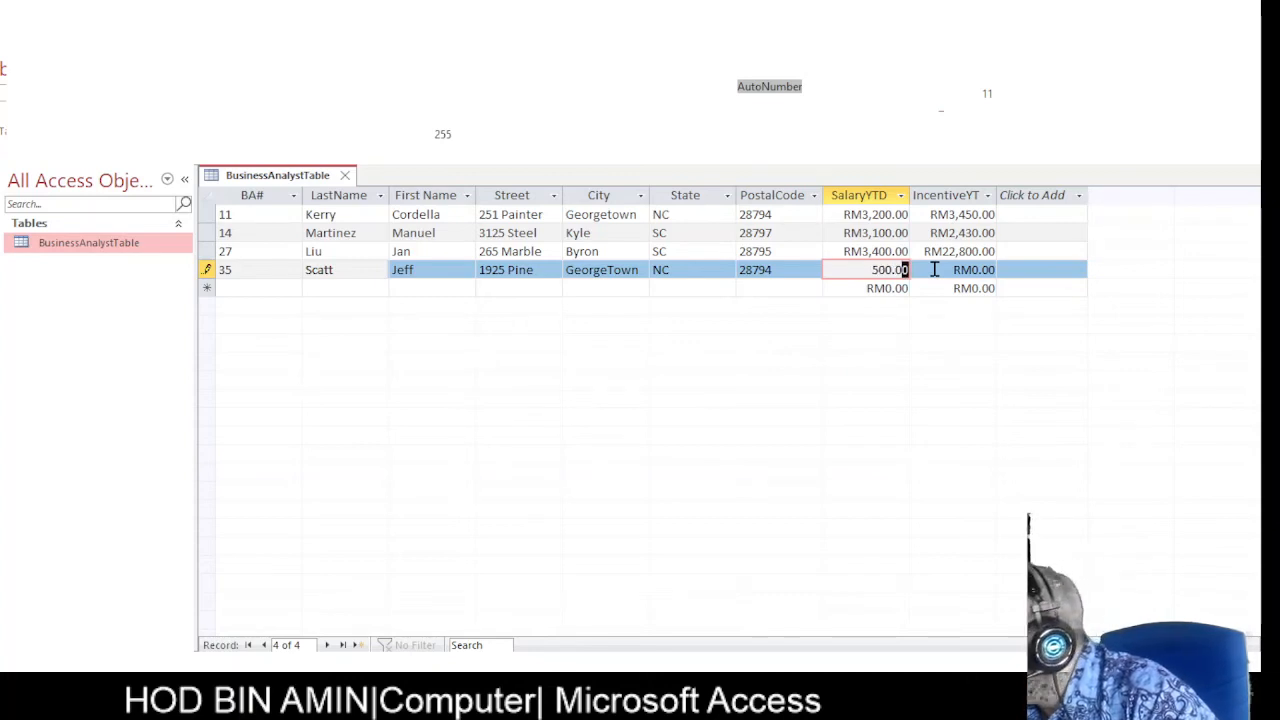
# Set the fourth record's IncentiveYTD to 2280, removing the default amount.
pyautogui.click(952, 269)
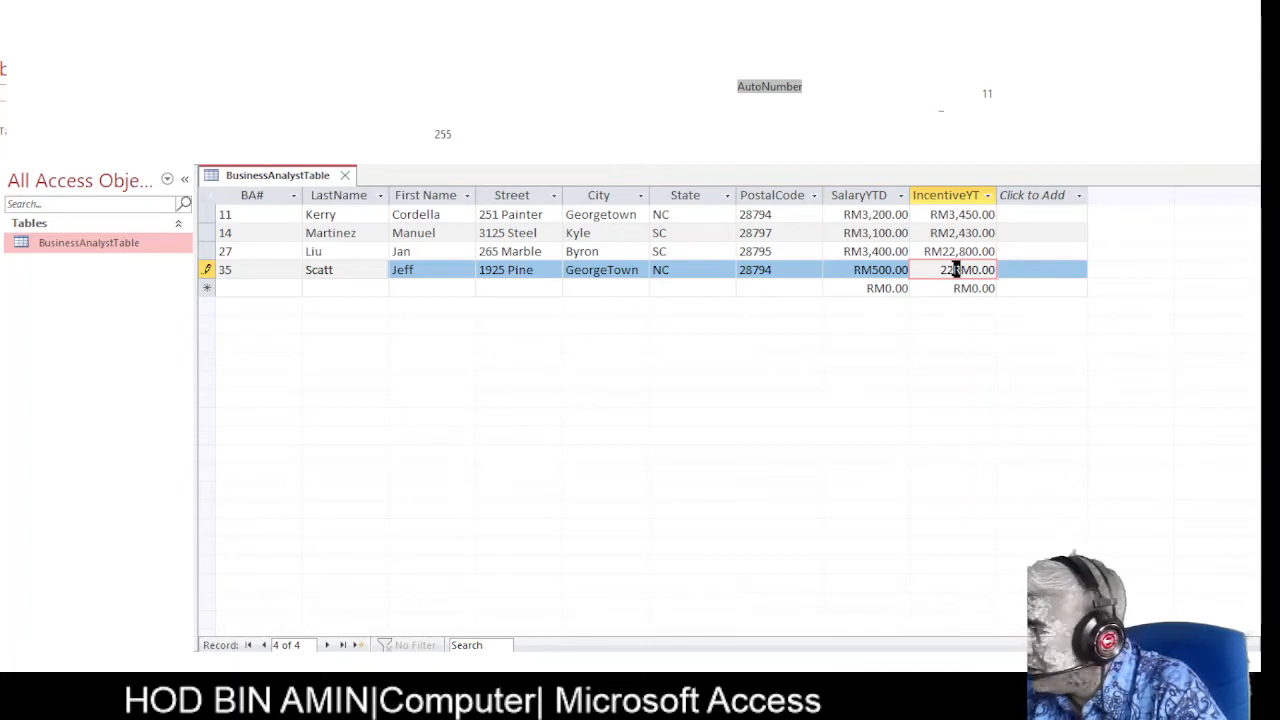
pyautogui.press('Delete')
pyautogui.press('Delete')
pyautogui.press('Delete')
pyautogui.press('Delete')
pyautogui.press('Delete')
pyautogui.press('Delete')
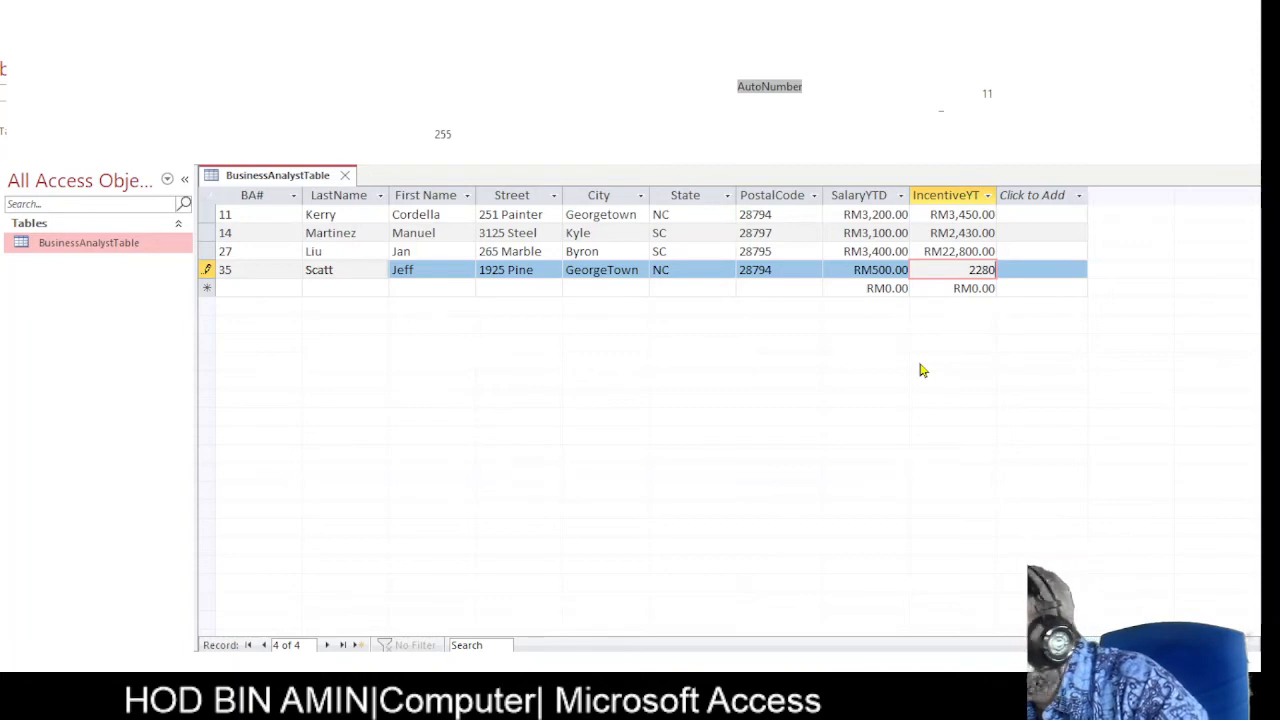
# Correct the IncentiveYTD amounts to 2,800.00 for the third record and 0 for the fourth record.
pyautogui.click(945, 251)
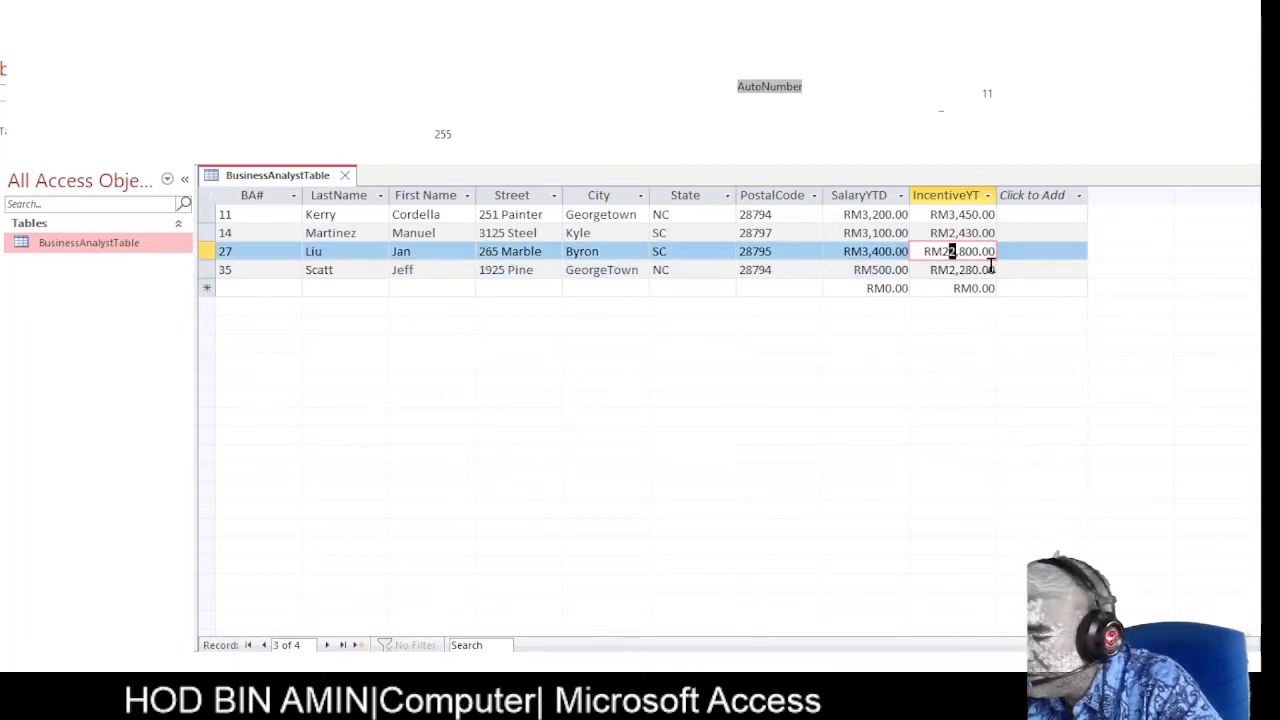
pyautogui.press('Delete')
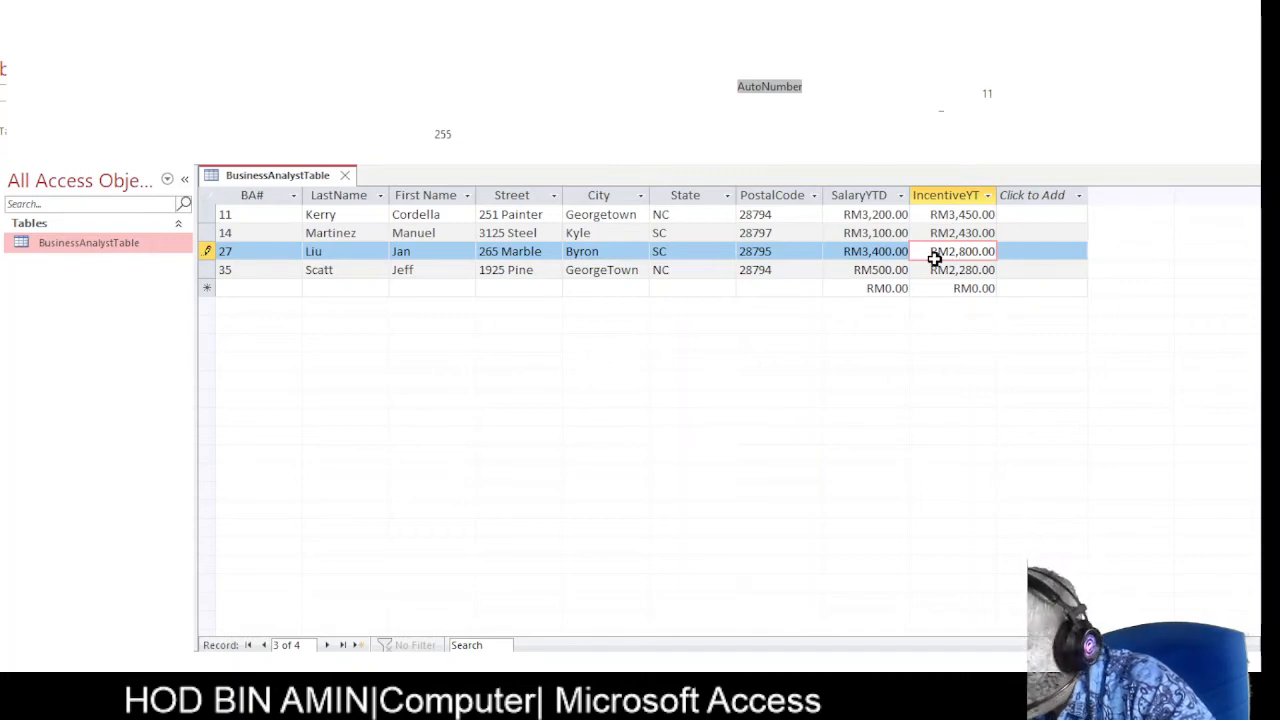
pyautogui.click(951, 269)
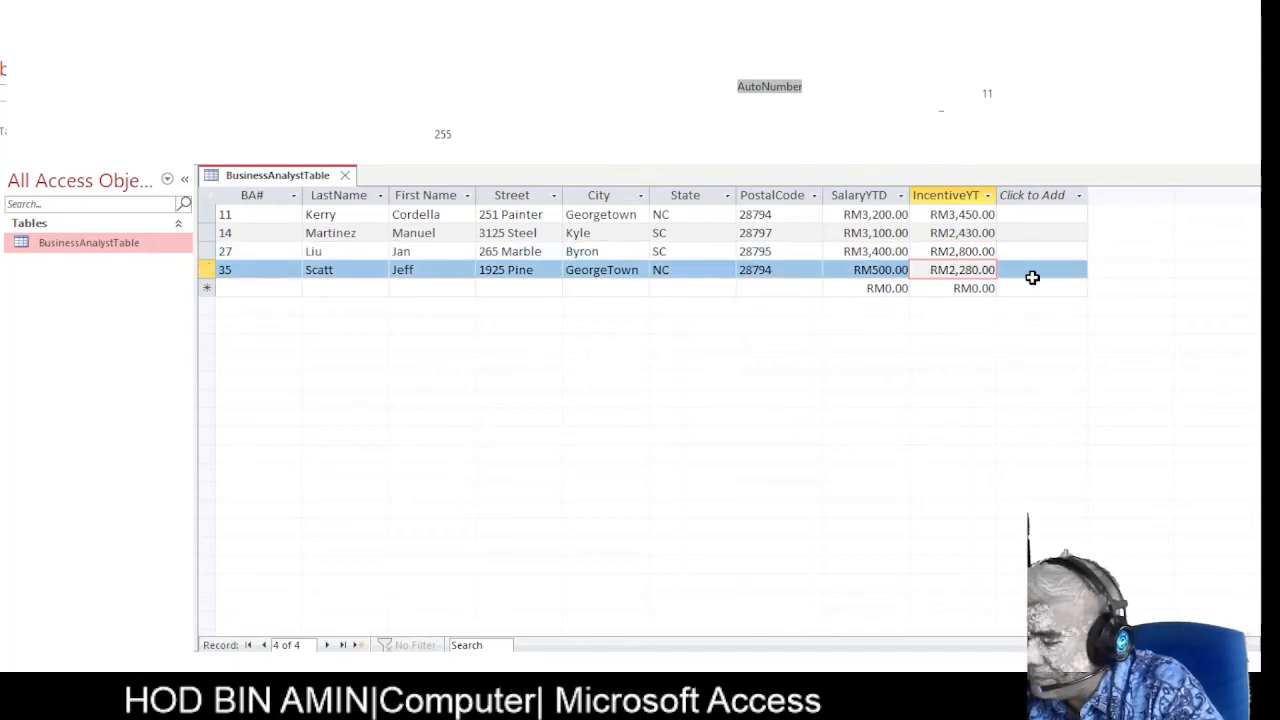
pyautogui.press('Delete')
pyautogui.press('Delete')
pyautogui.press('Delete')
pyautogui.press('Delete')
pyautogui.press('Delete')
pyautogui.press('Delete')
pyautogui.press('Delete')
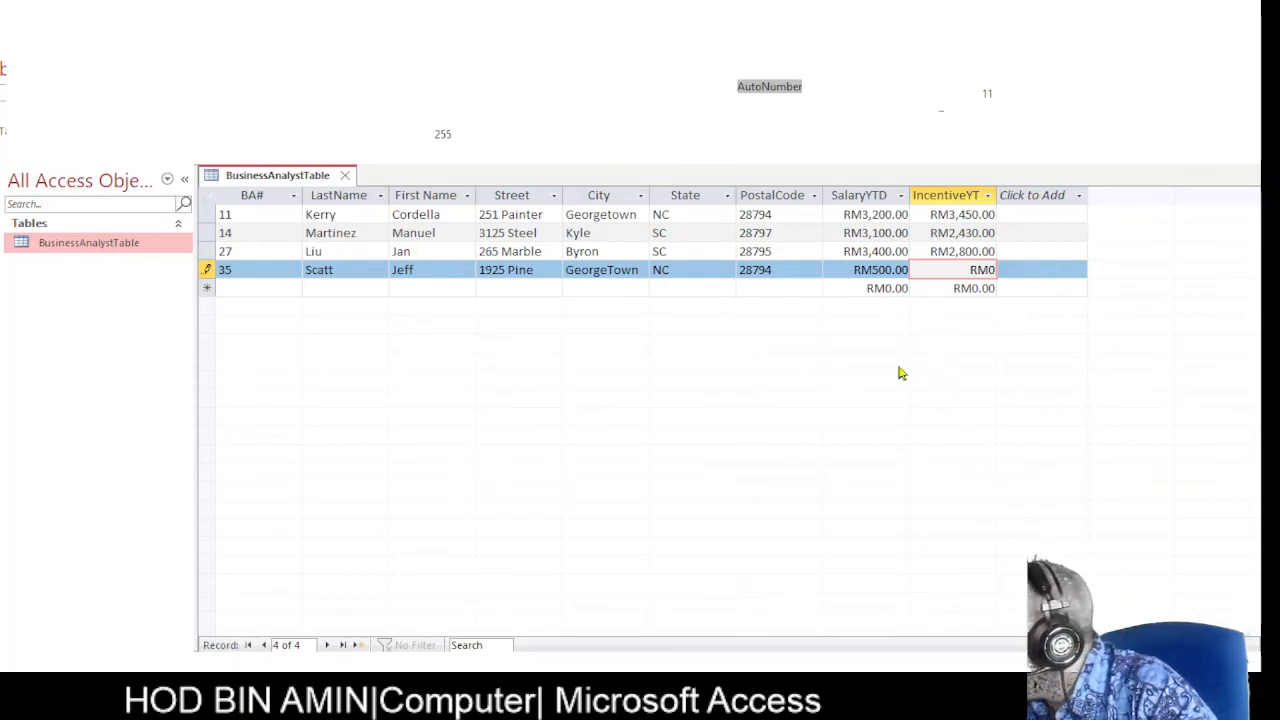
# Zoom in on the records in the print preview of BusinessAnalystTable and close it.
pyautogui.click(720, 286)
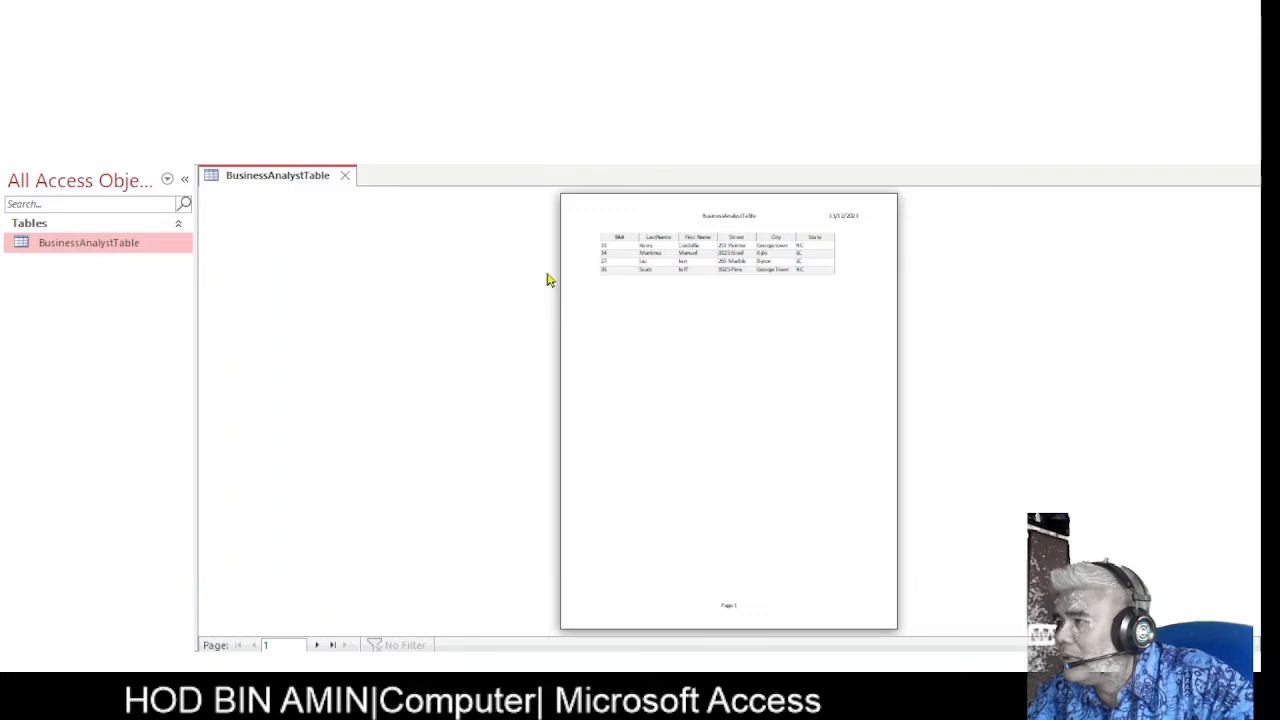
pyautogui.click(558, 321)
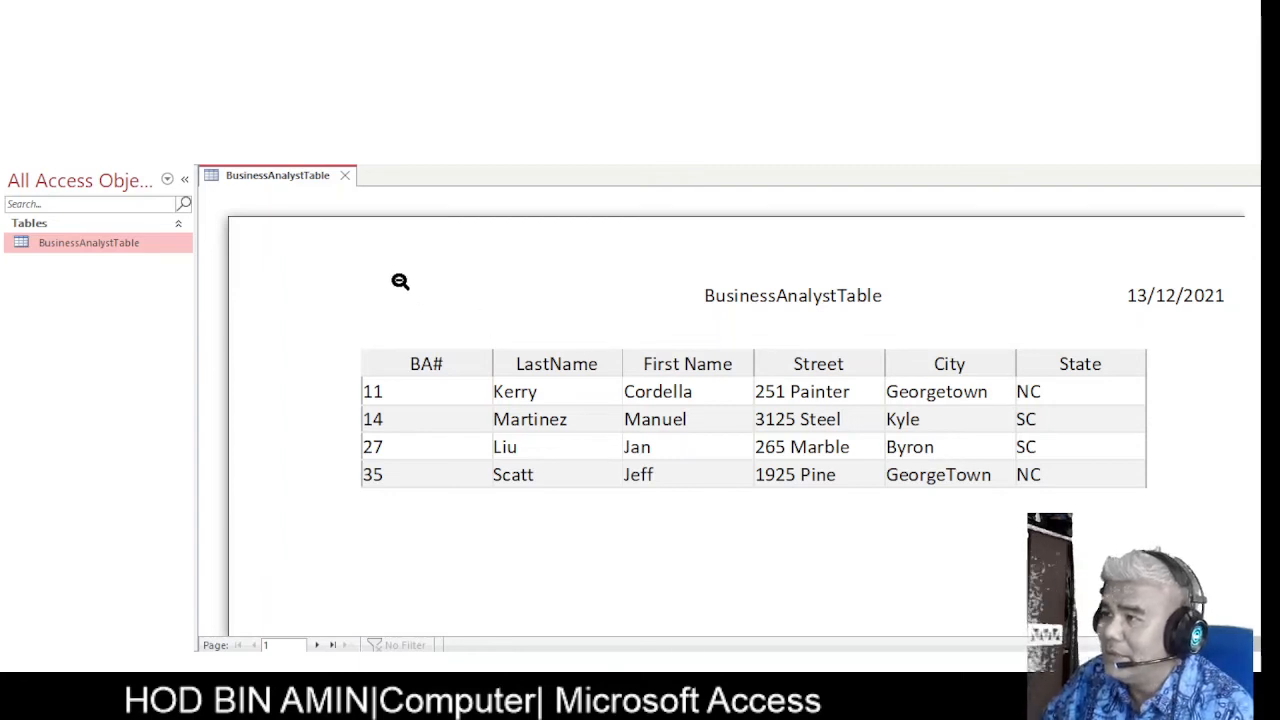
pyautogui.click(347, 179)
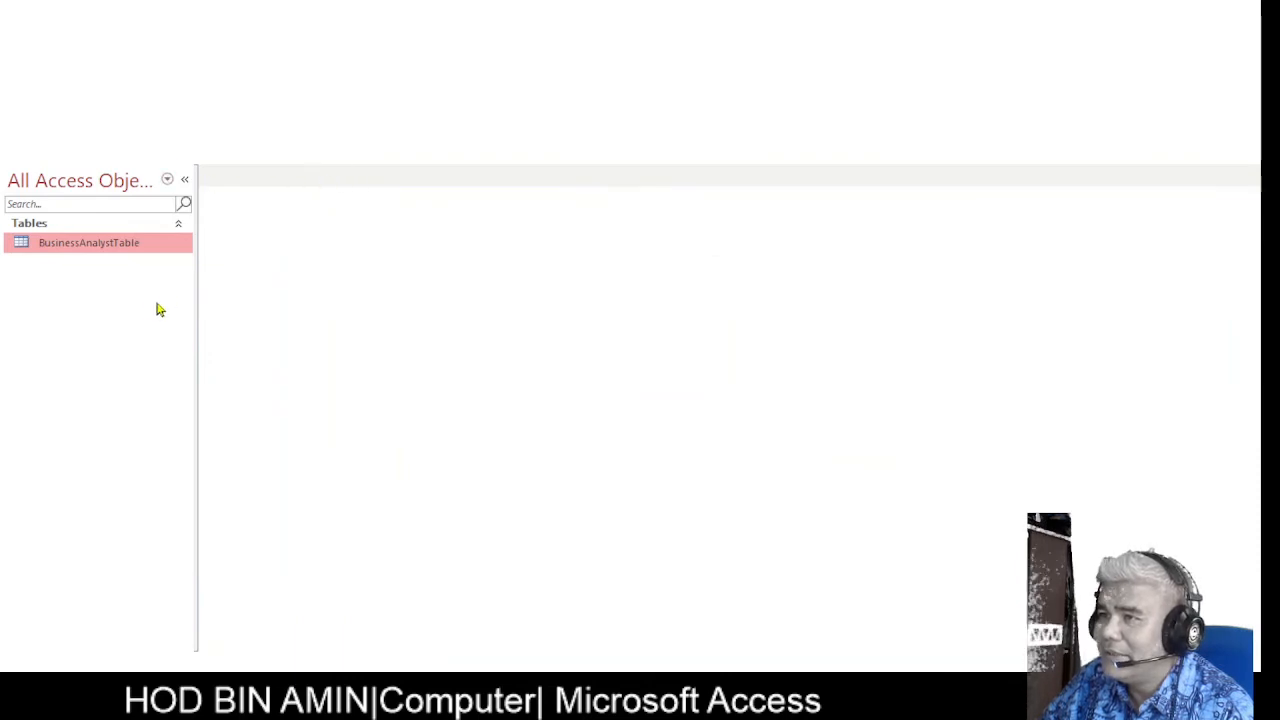
# Reopen BusinessAnalystTable, and view its field definitions in Design View before returning to the datasheet.
pyautogui.doubleClick(125, 250)
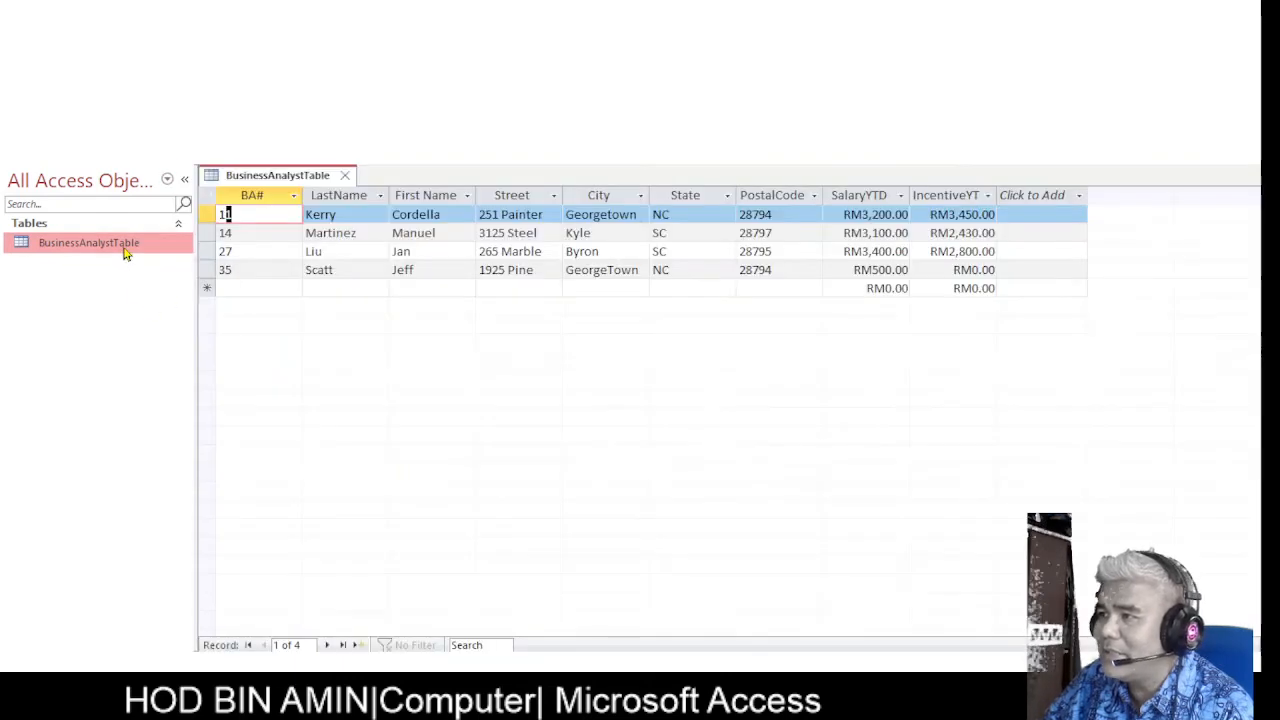
pyautogui.click(95, 105)
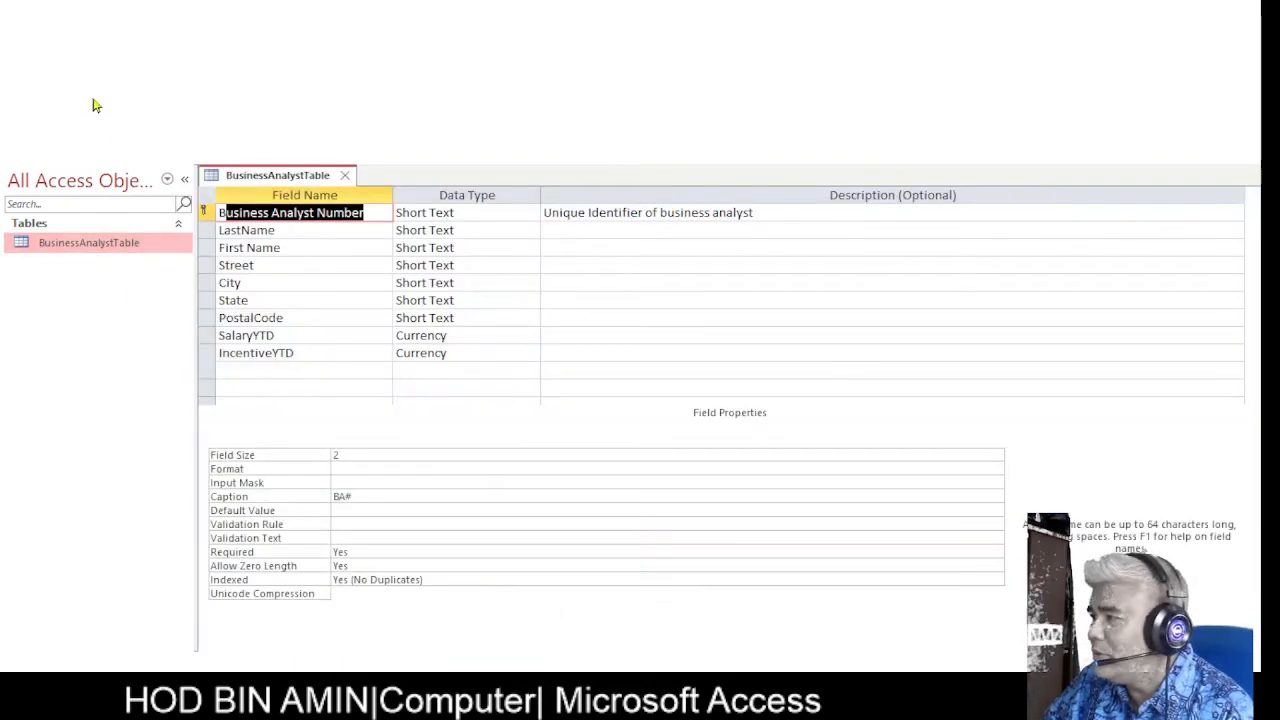
pyautogui.doubleClick(71, 250)
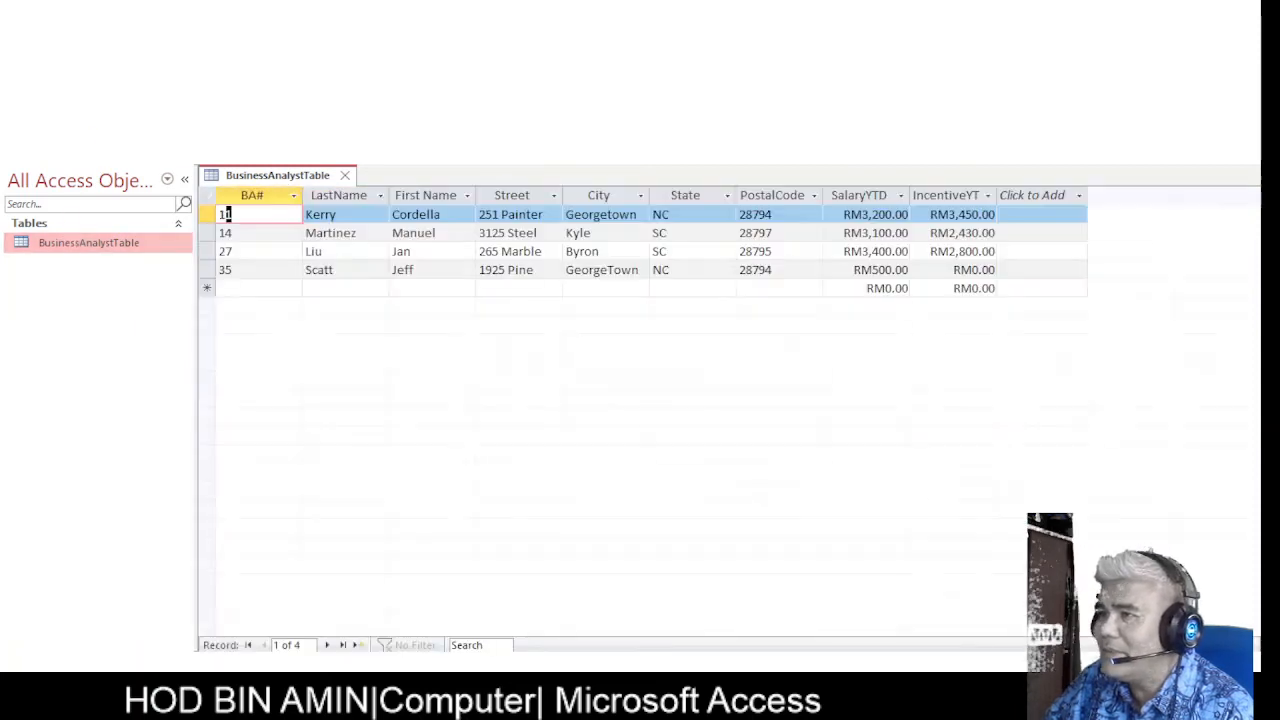